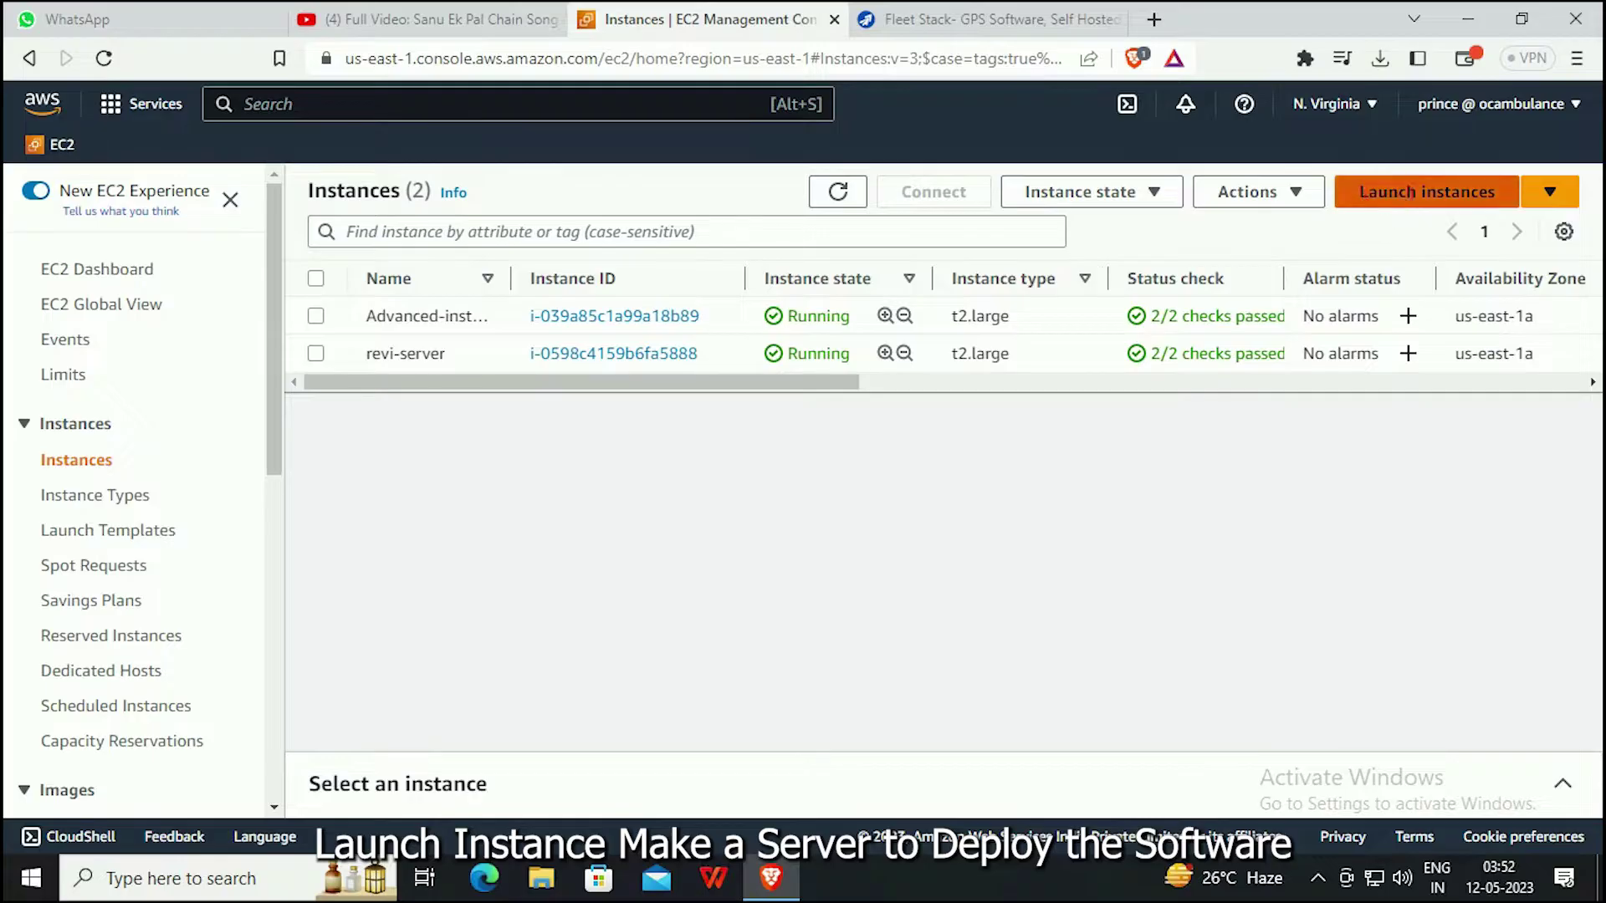
Begin a new instance named FleetStack using the Windows Server 2022 Base image.
left_click(1427, 192)
type("FleetS")
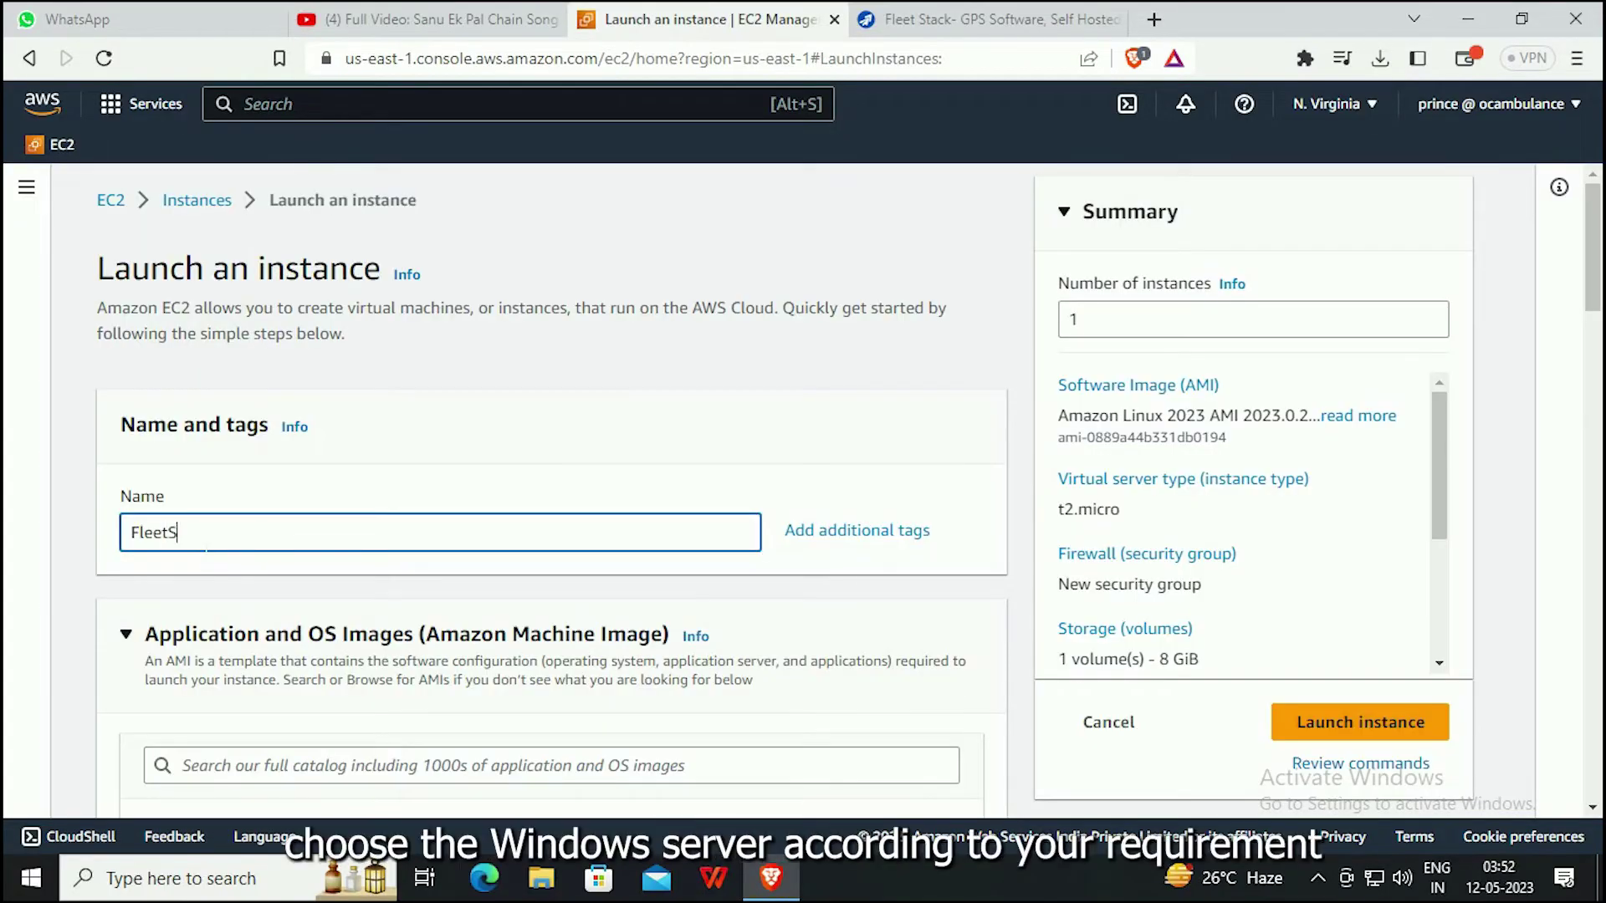
type("tack")
scroll(309, 506, "down", 7)
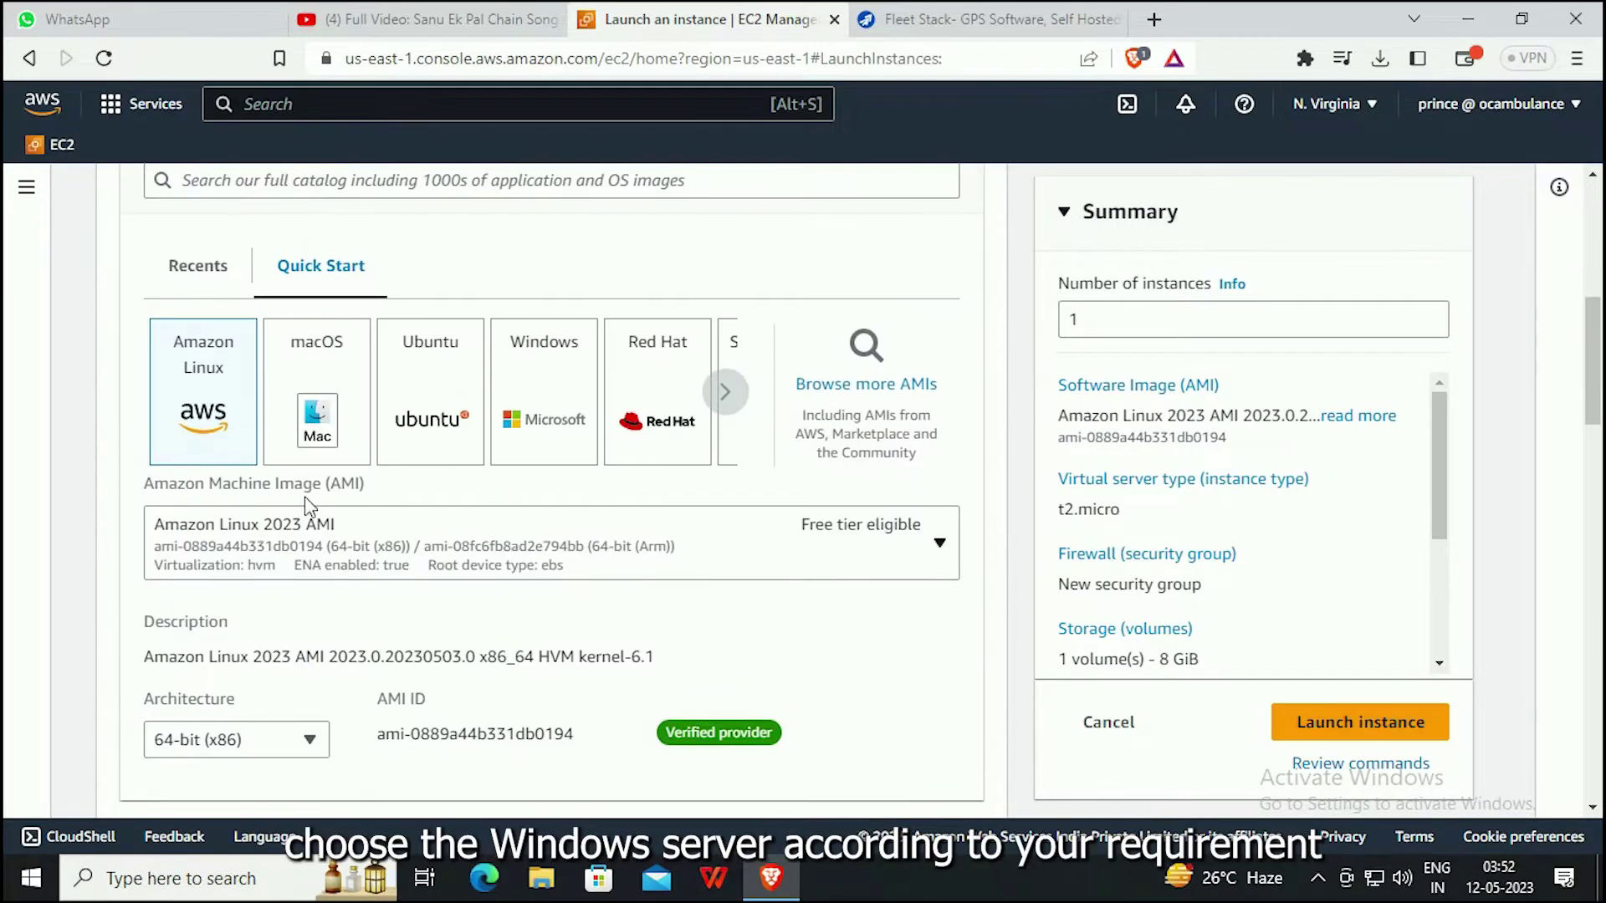
left_click(554, 407)
scroll(315, 418, "down", 3)
left_click(315, 316)
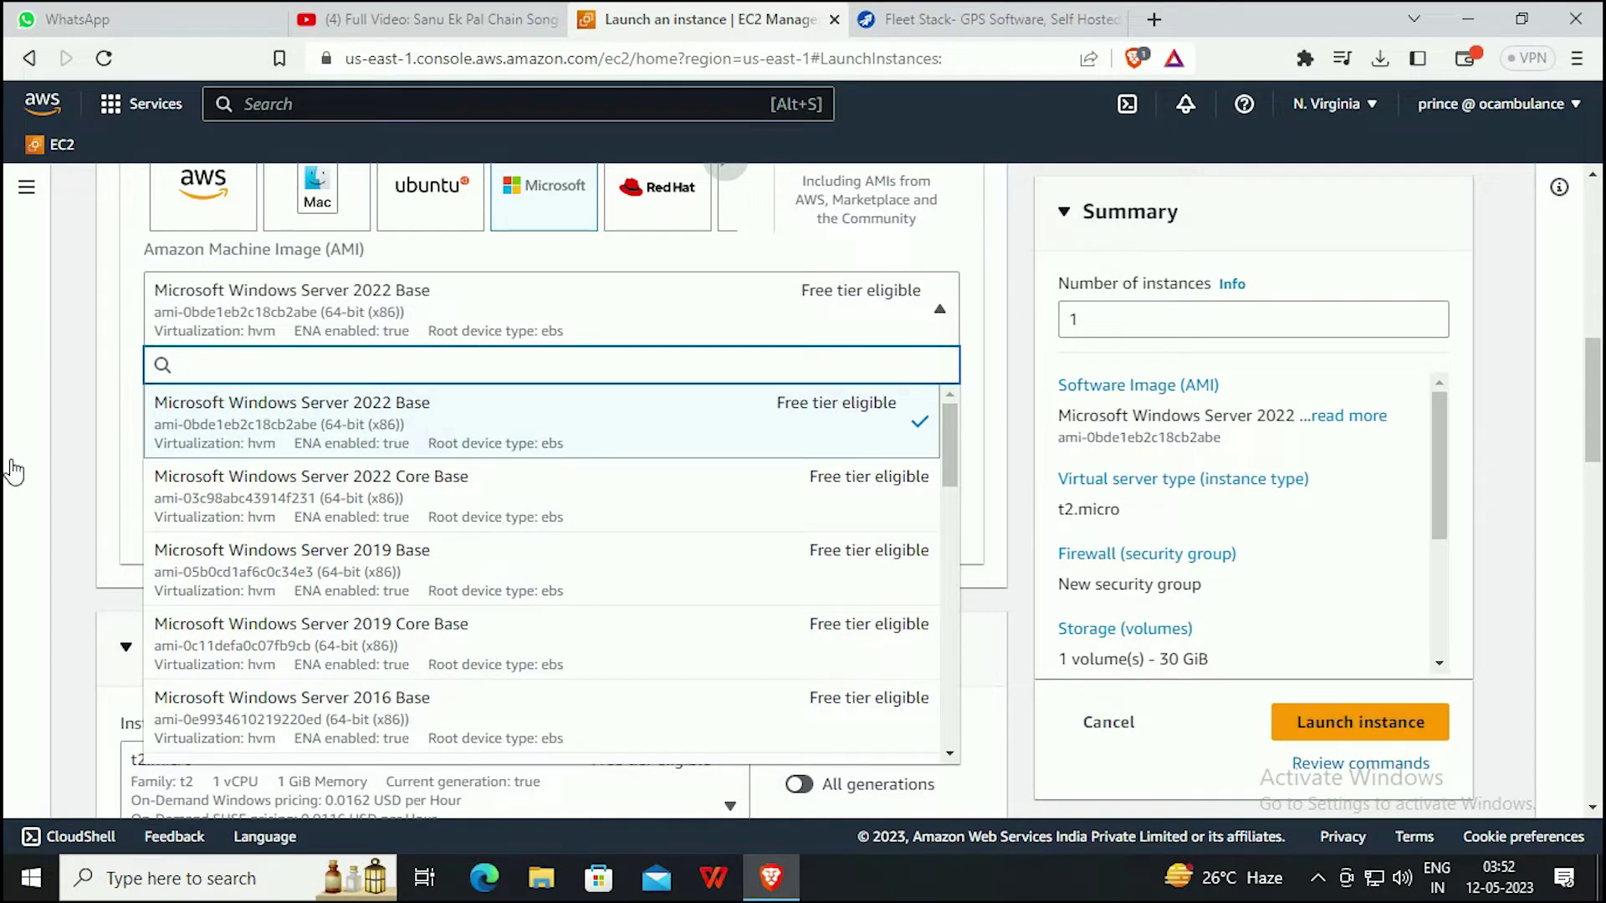
left_click(53, 475)
Set the instance type to t2.large and select an existing login key pair.
scroll(584, 513, "down", 4)
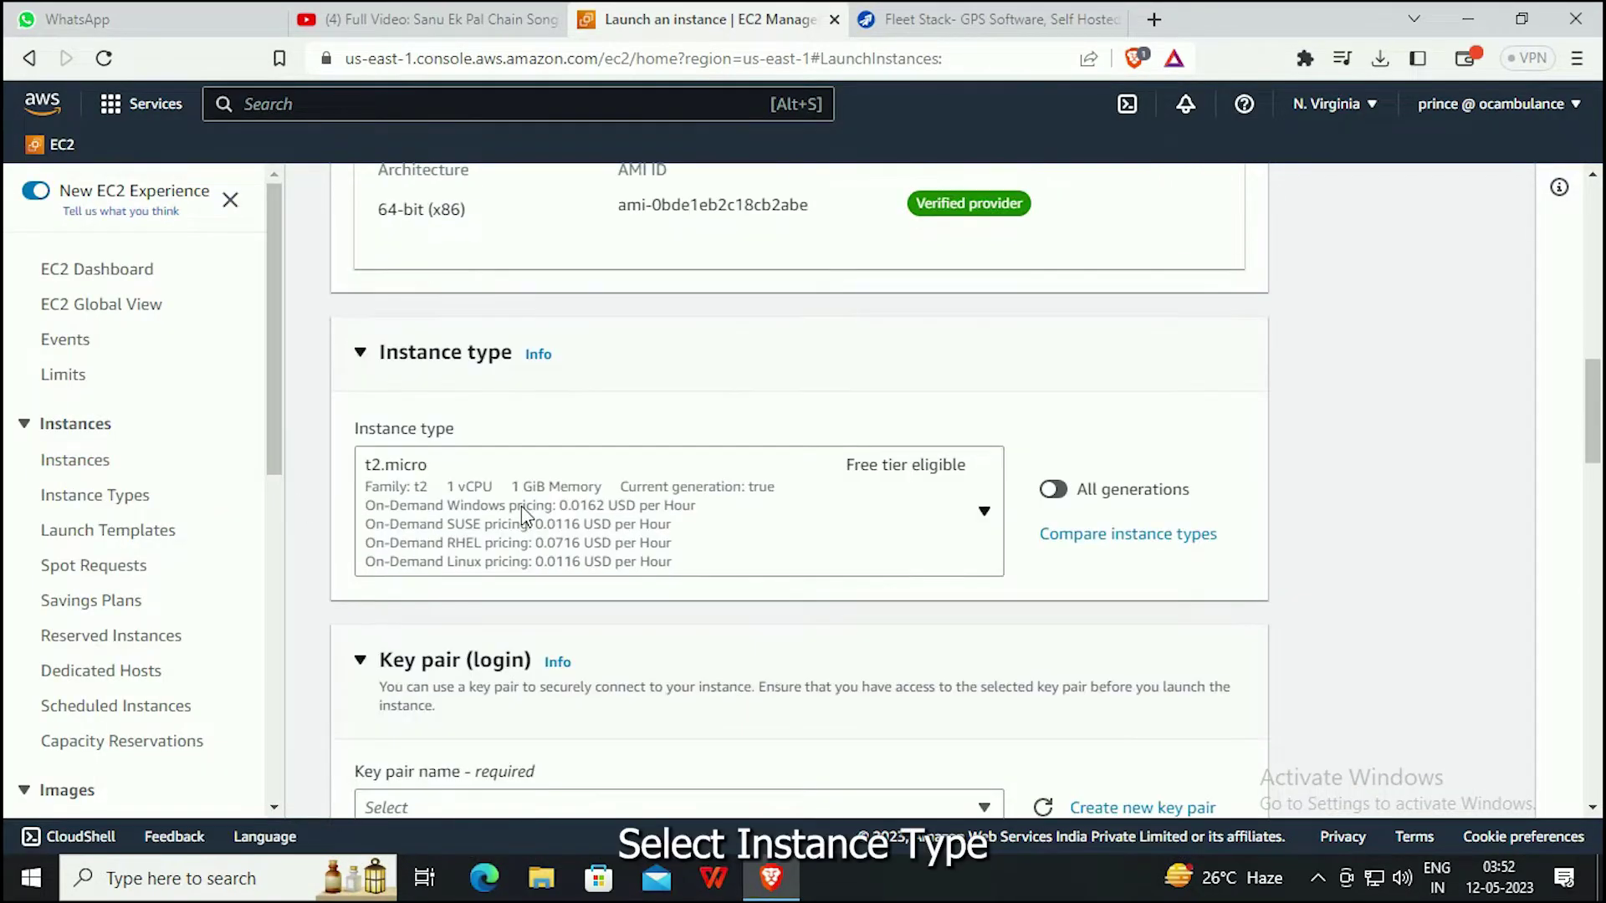
left_click(524, 513)
scroll(502, 422, "down", 4)
left_click(477, 426)
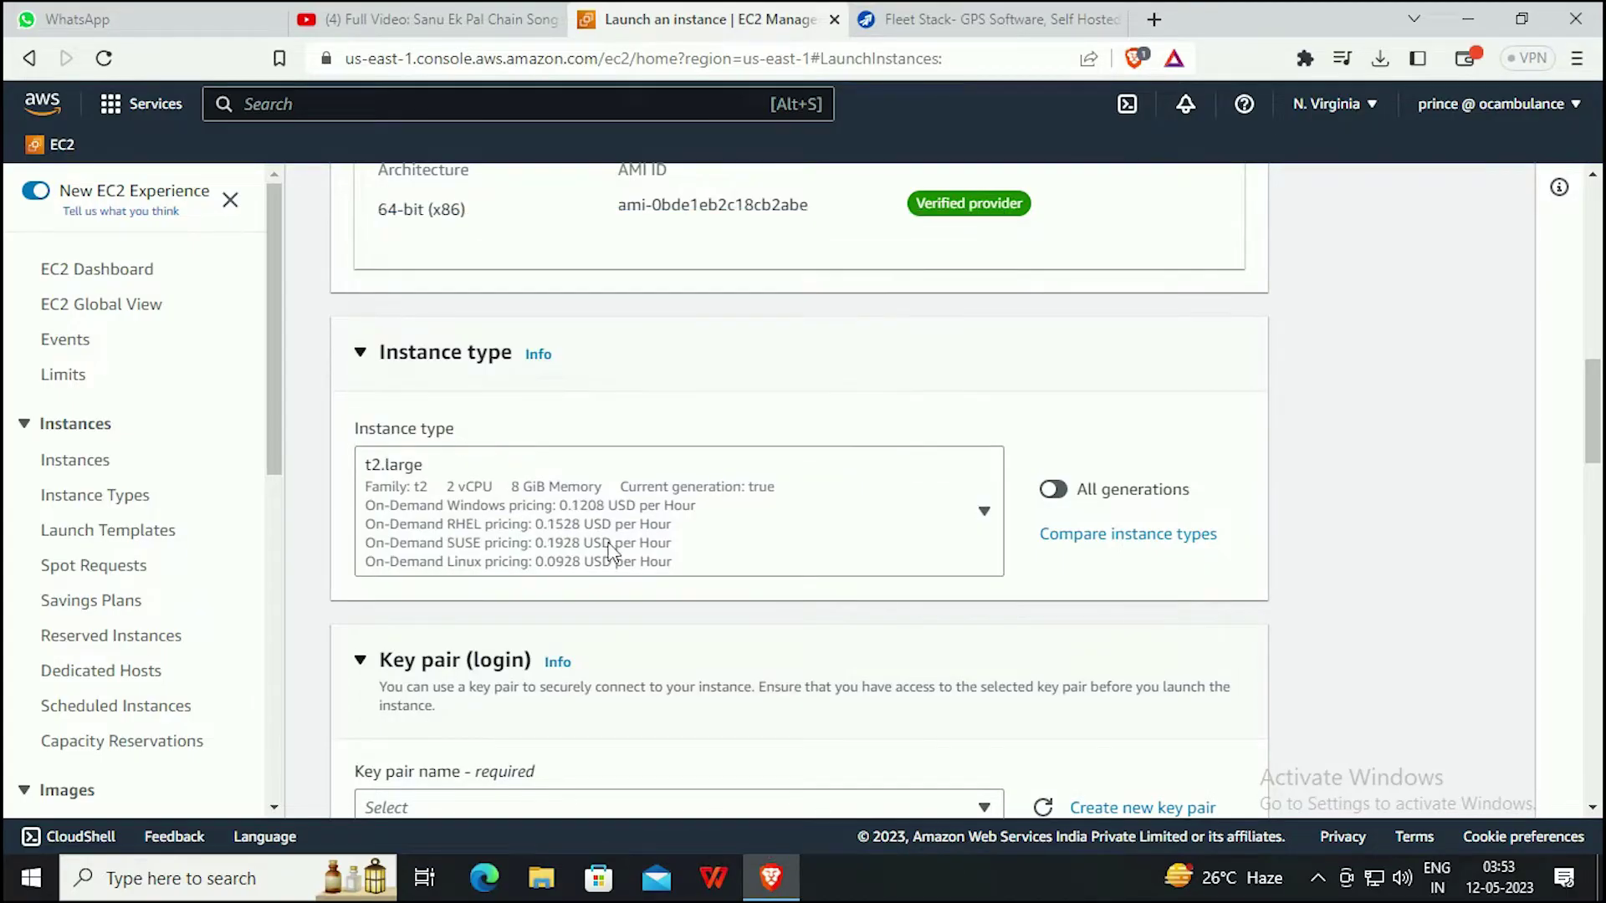
scroll(608, 552, "down", 5)
left_click(518, 458)
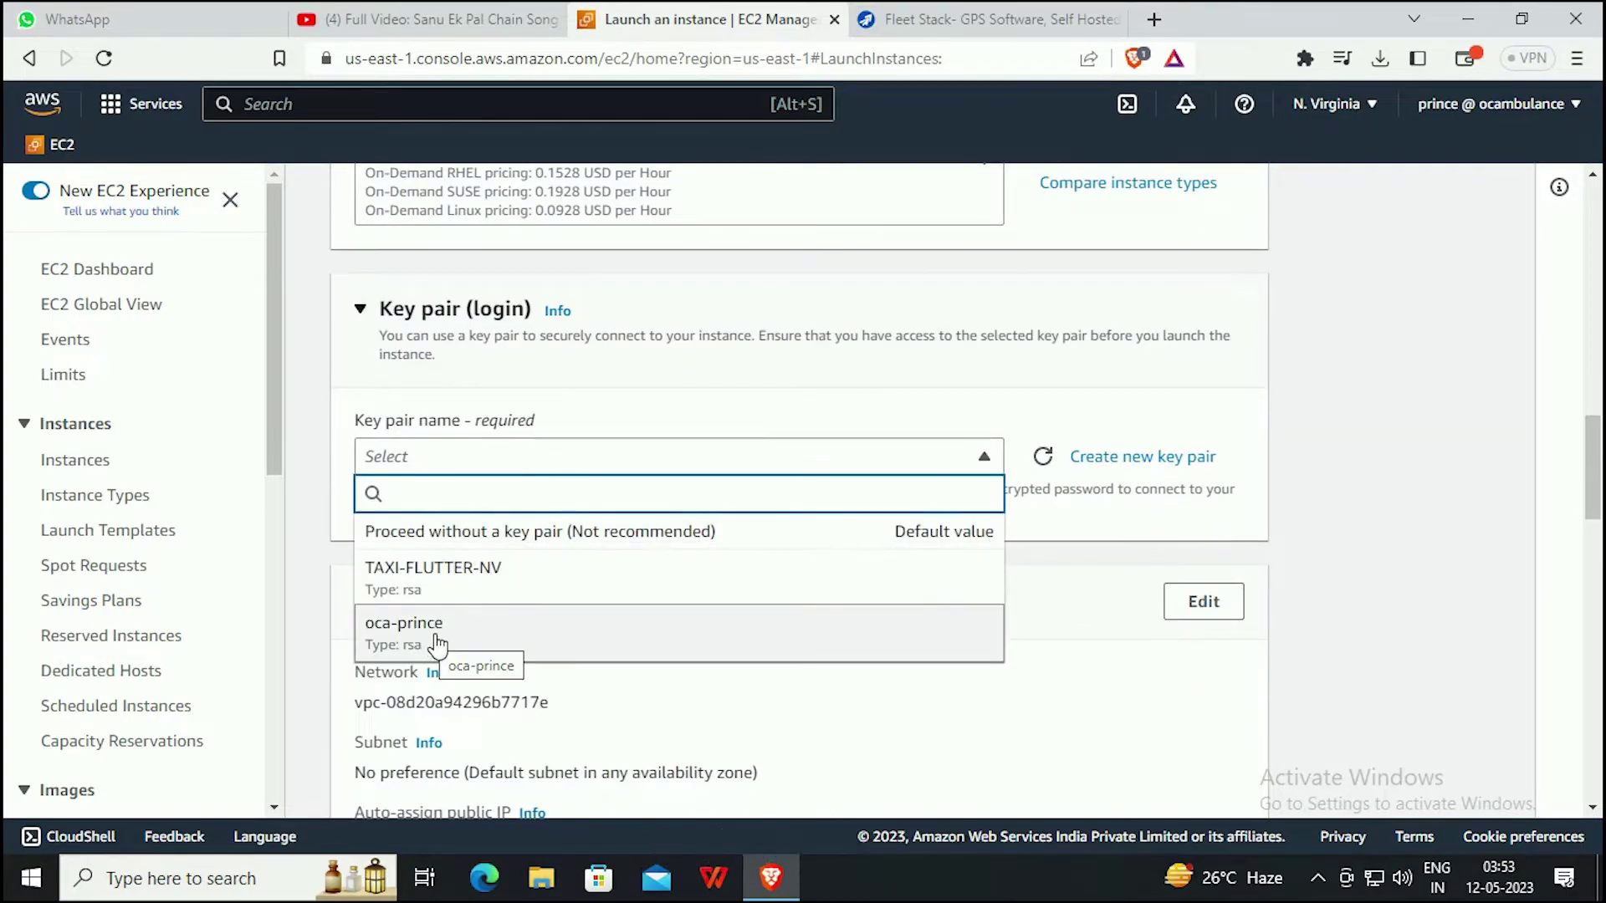
left_click(435, 643)
Keep 30 GiB of storage and launch the instance.
scroll(568, 548, "down", 10)
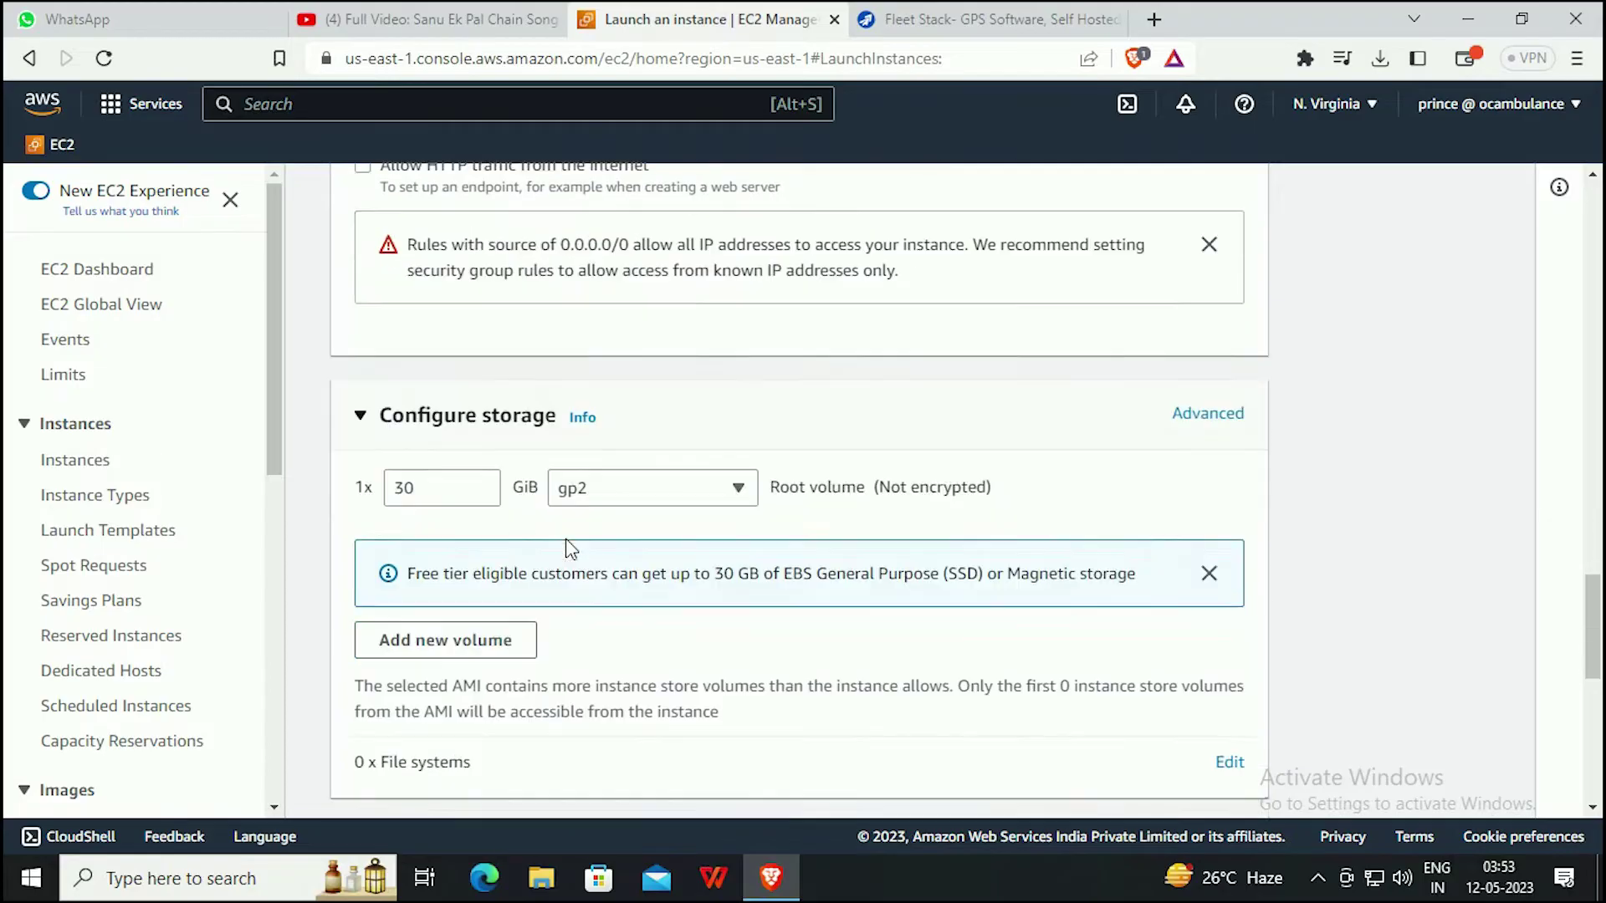
scroll(565, 548, "down", 2)
left_click_drag(418, 327, 376, 327)
left_click(501, 401)
scroll(609, 454, "down", 7)
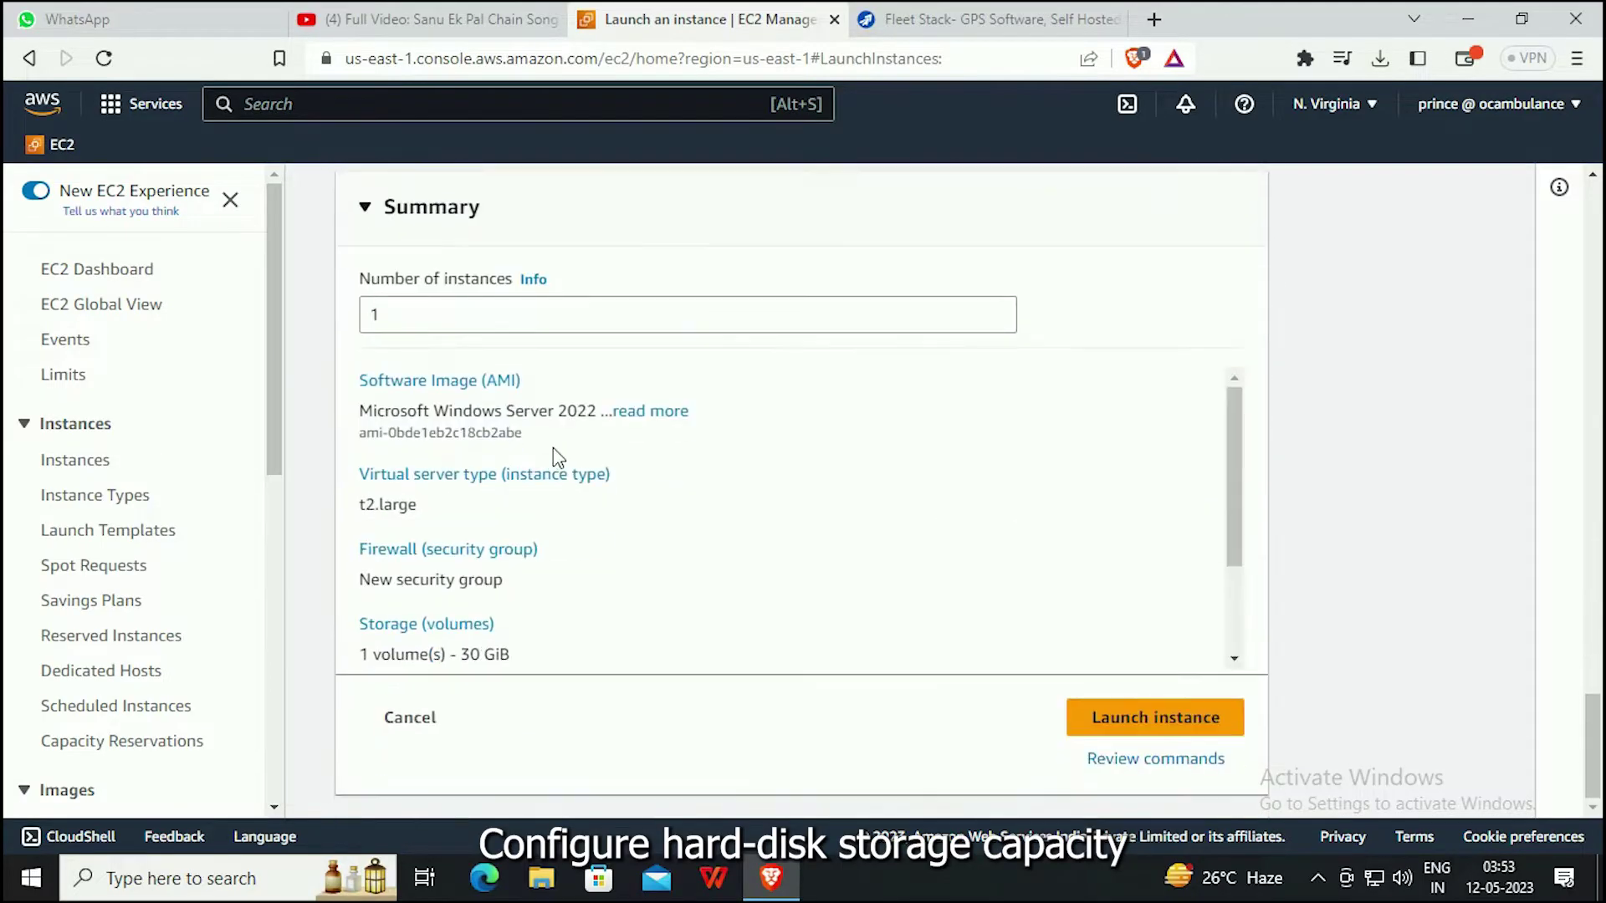
left_click(1147, 724)
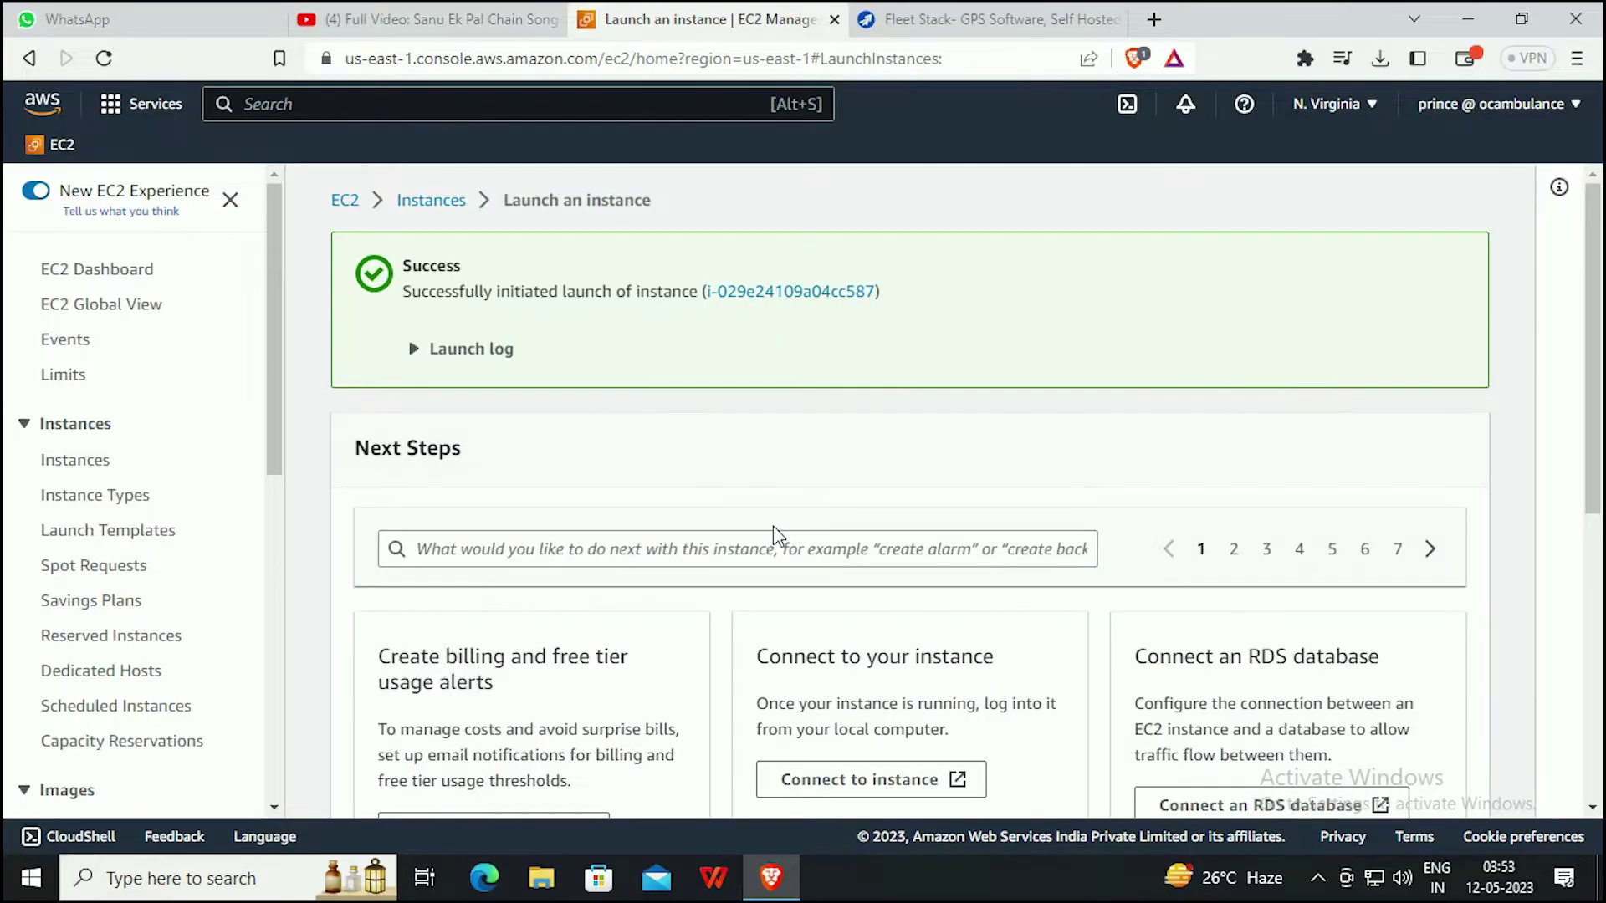
Open Instances and clear the running filter to list all three, including pending FleetStack.
left_click(345, 202)
left_click(466, 344)
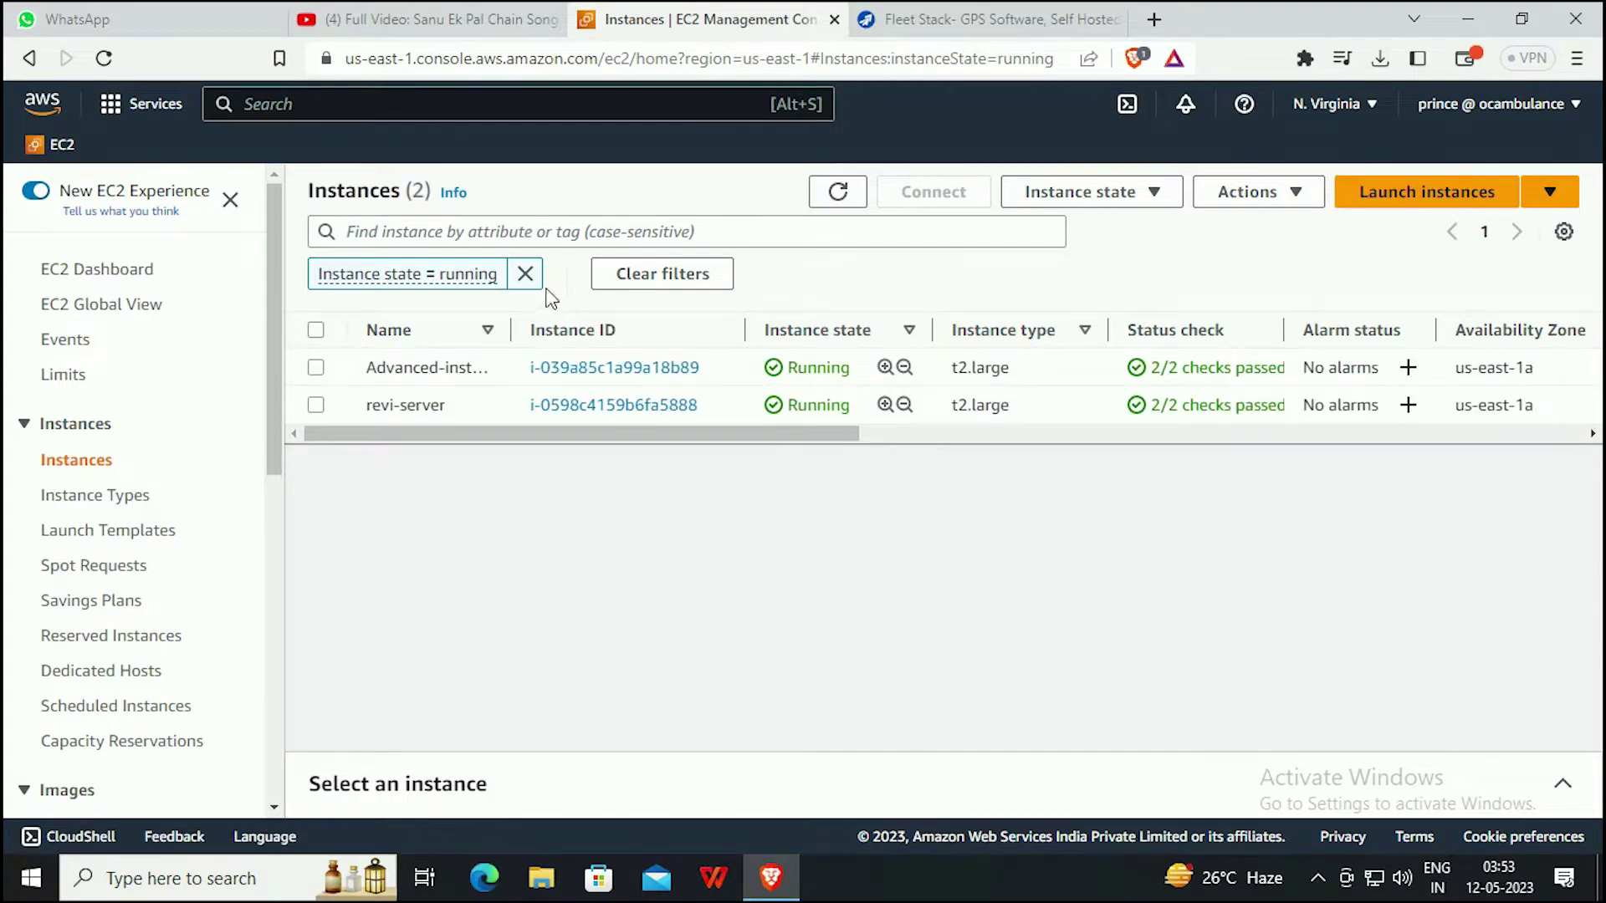
left_click(525, 273)
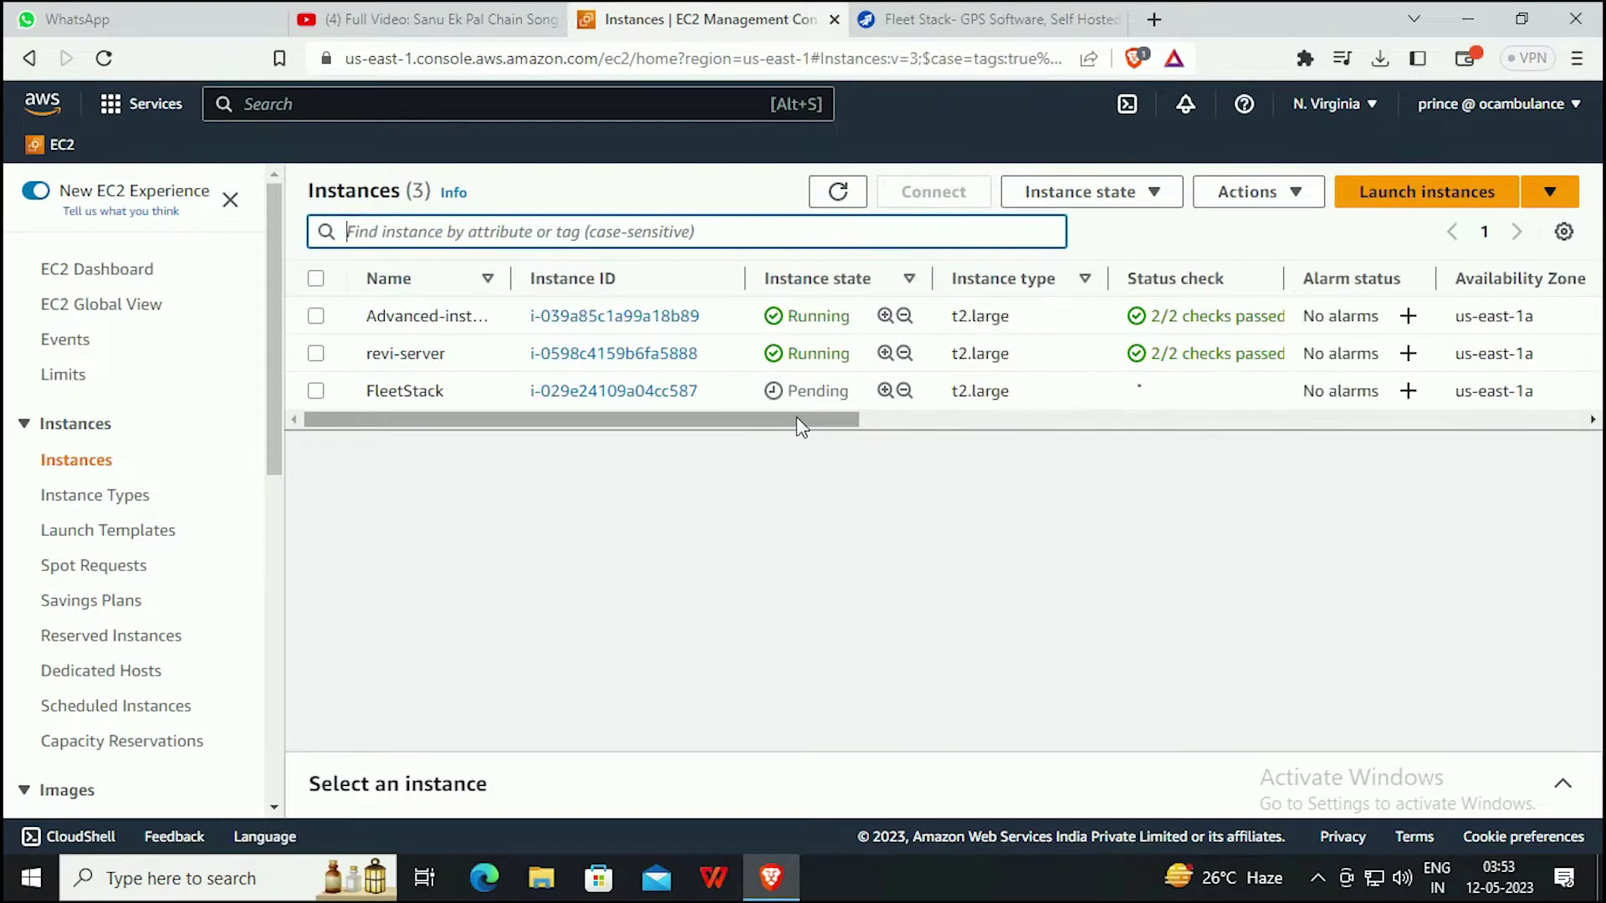
left_click_drag(796, 416, 734, 466)
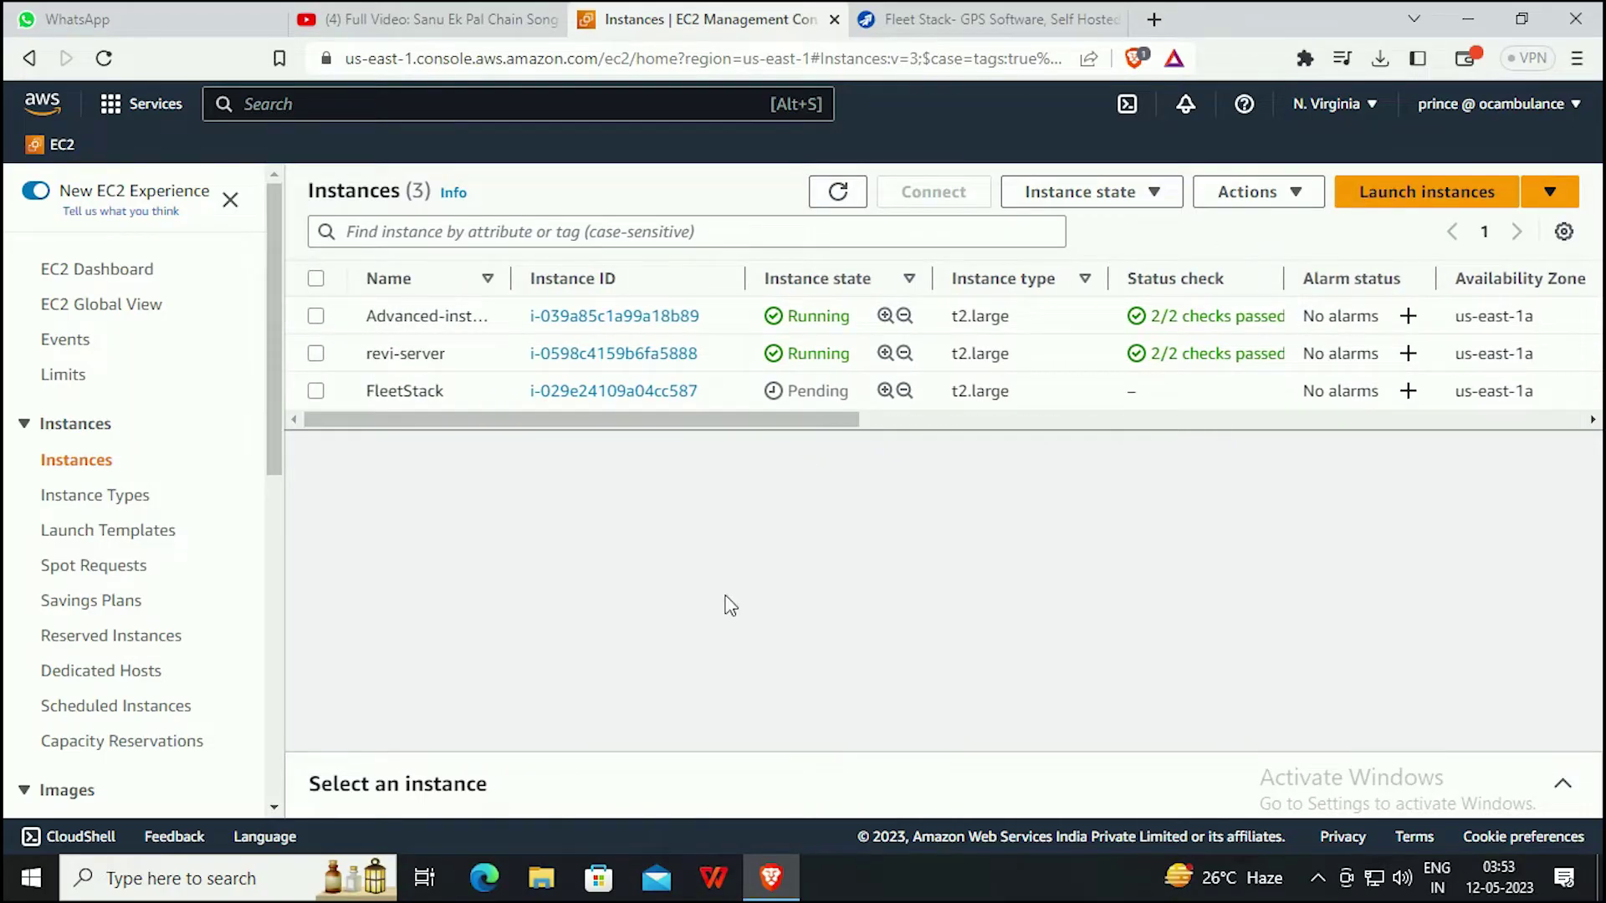
From FleetStack's Security tab, open launch-wizard-17 and edit its inbound rules.
left_click(615, 391)
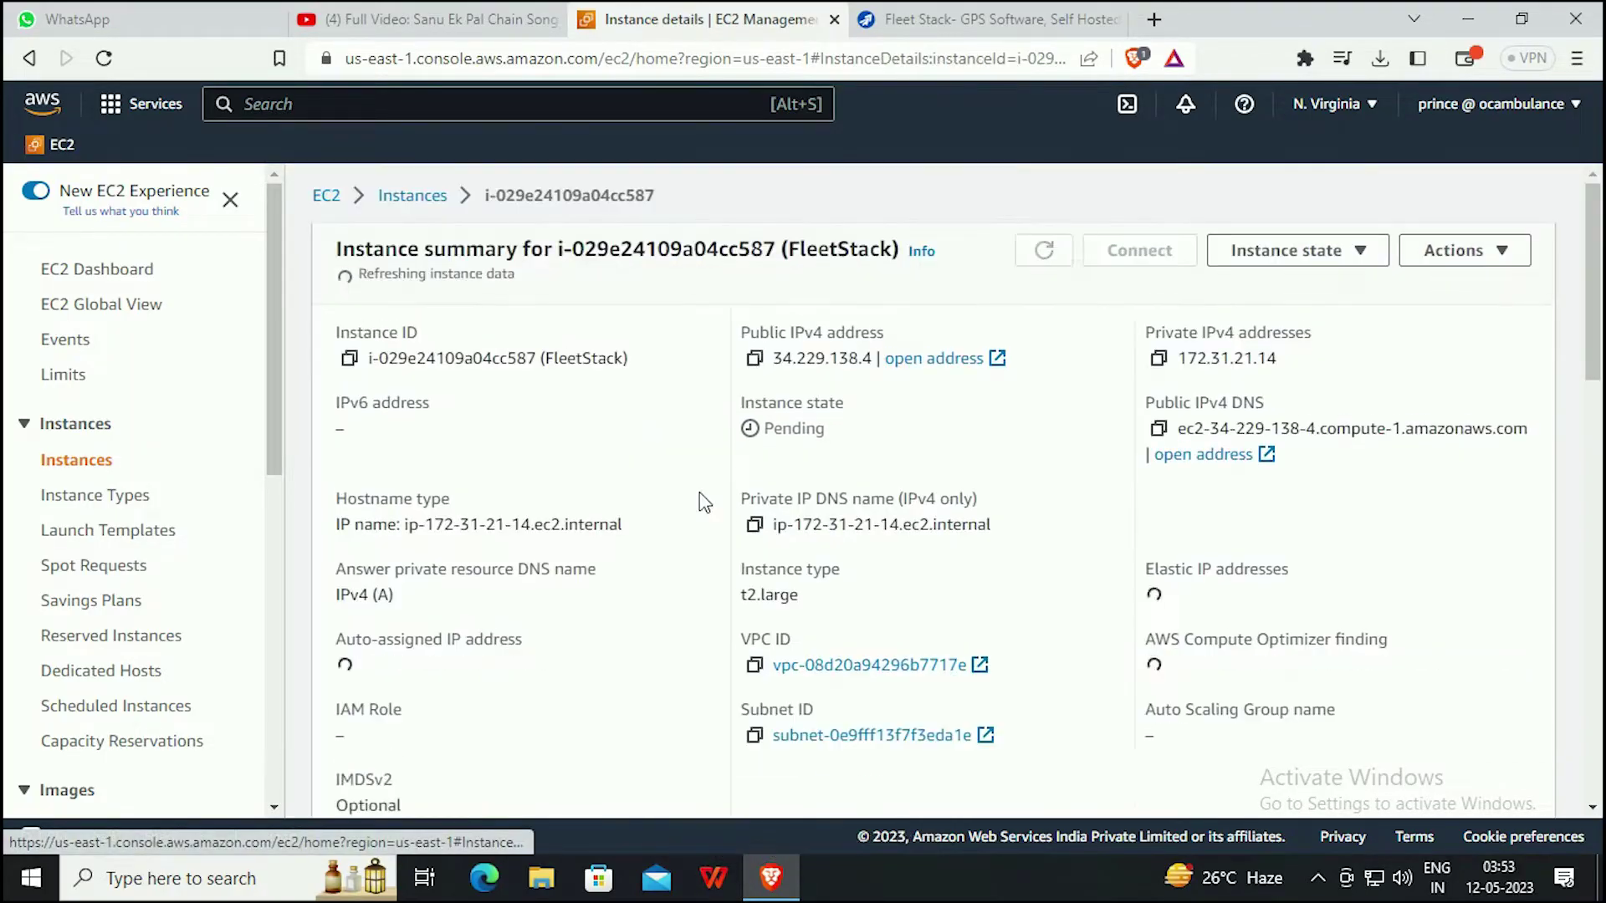
scroll(627, 431, "down", 5)
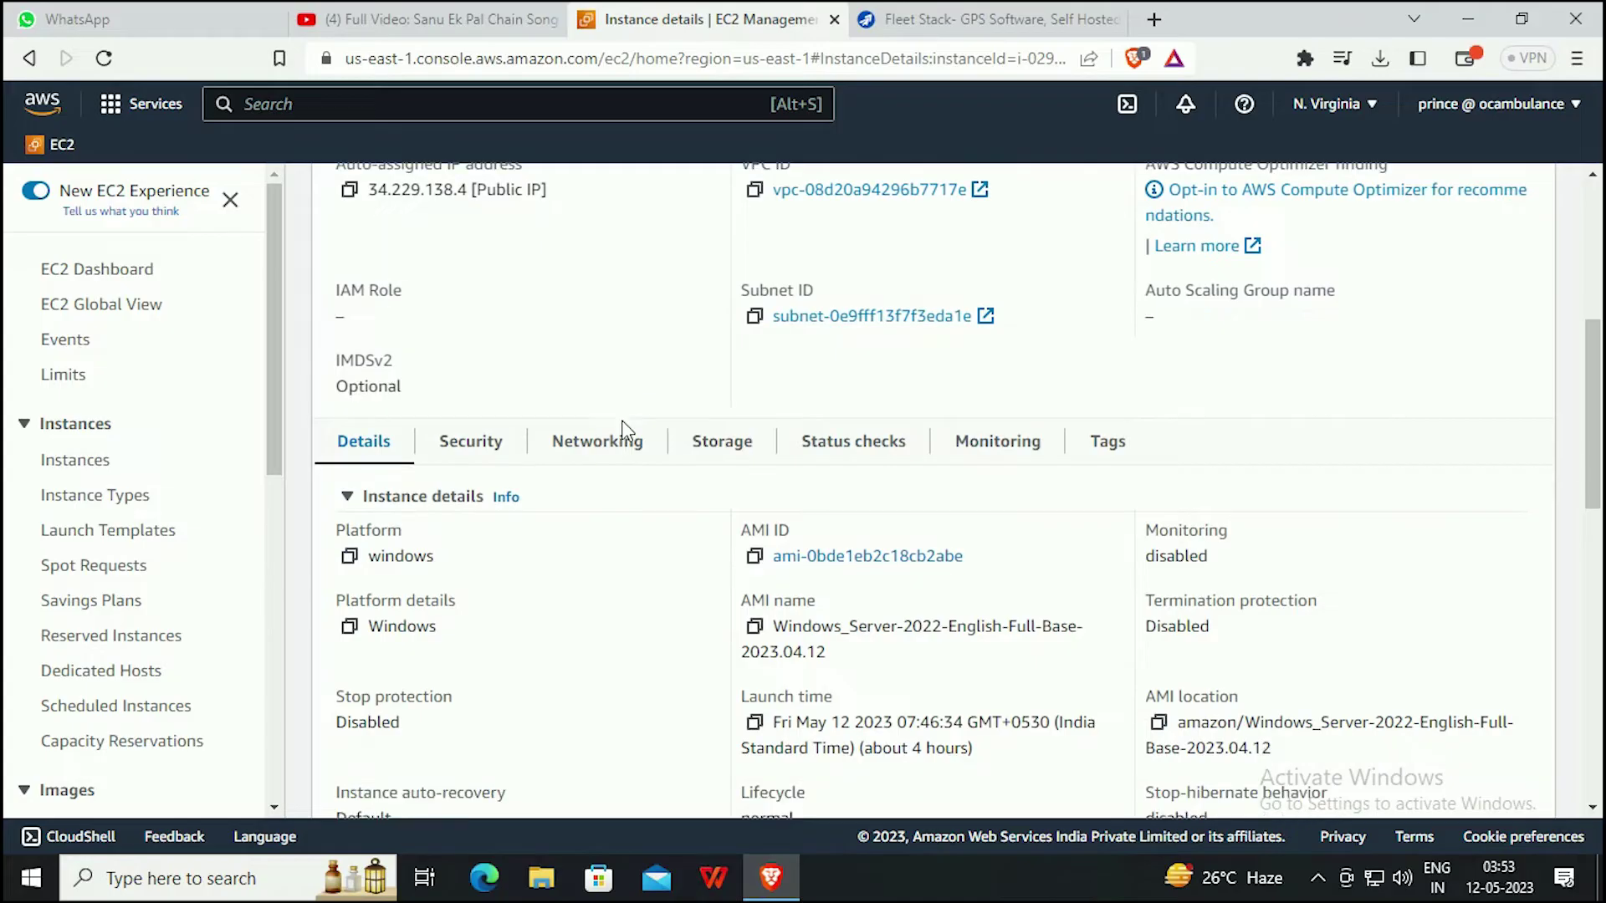
left_click(471, 442)
scroll(627, 485, "down", 1)
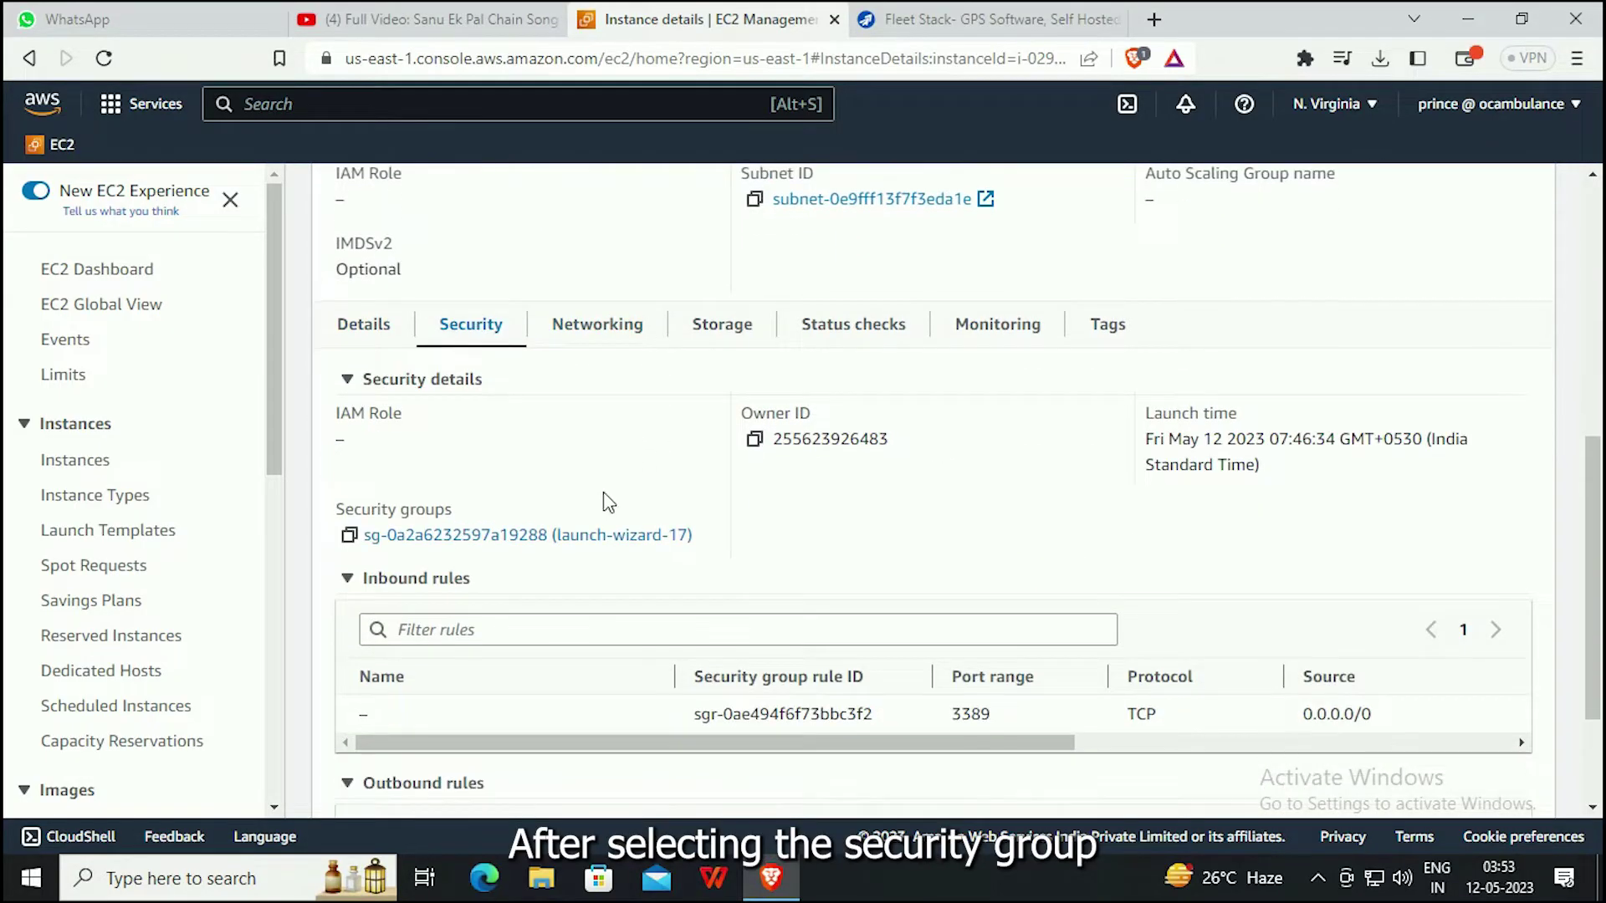
left_click(529, 539)
scroll(821, 494, "down", 1)
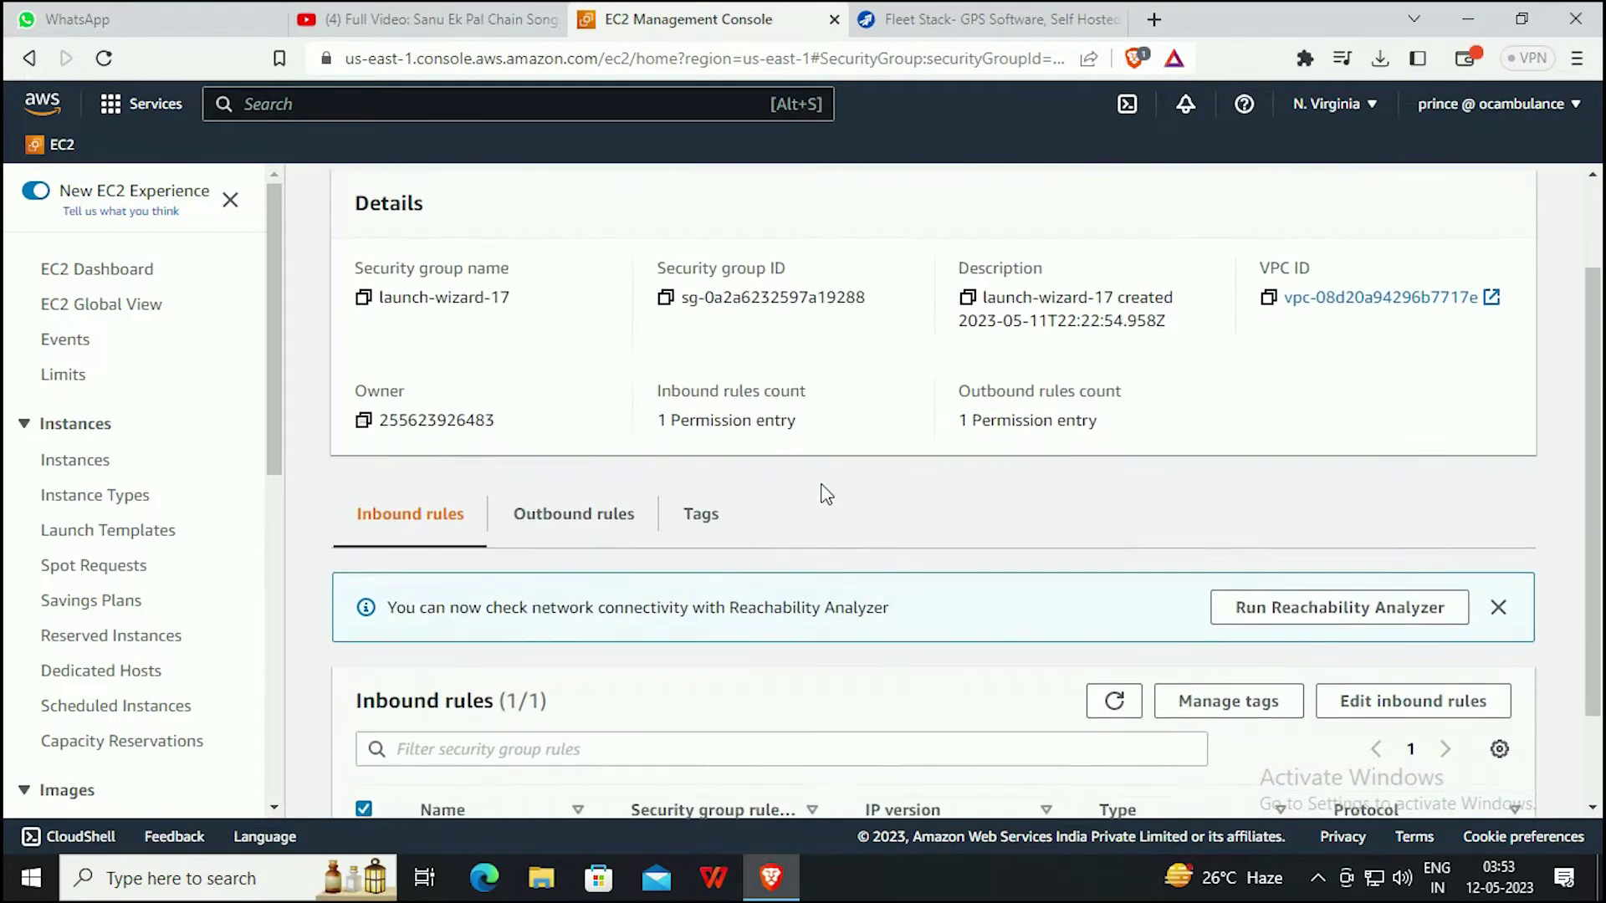
scroll(826, 493, "down", 1)
left_click(1390, 585)
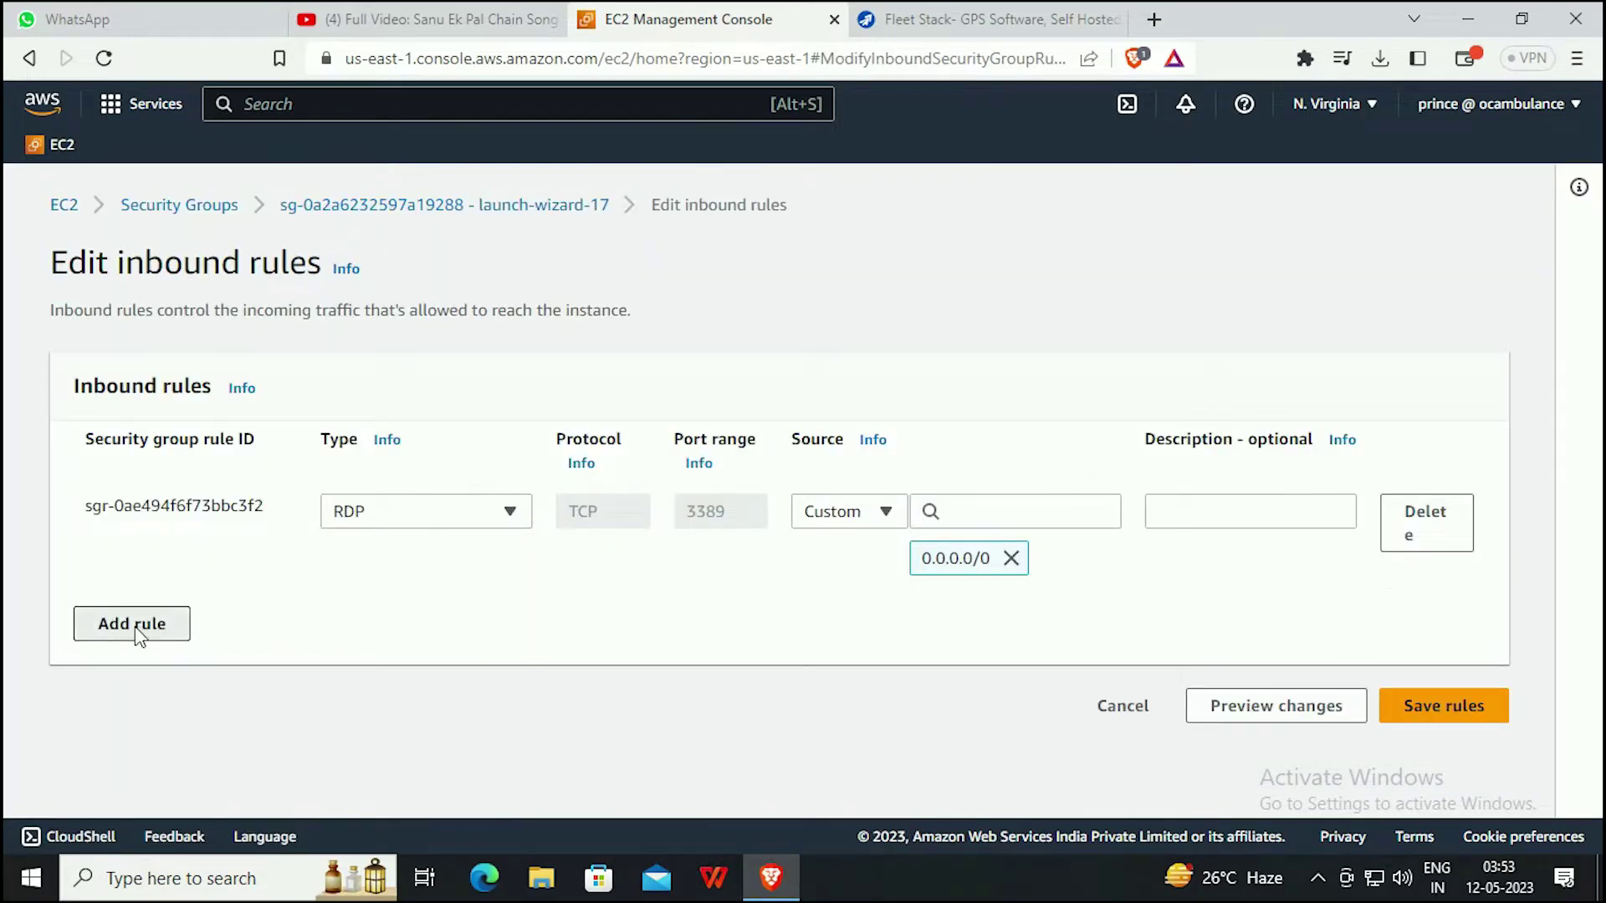
Add a Custom TCP inbound rule for ports 5000-6000 from 0.0.0.0/0 and save it.
left_click(142, 624)
left_click(468, 614)
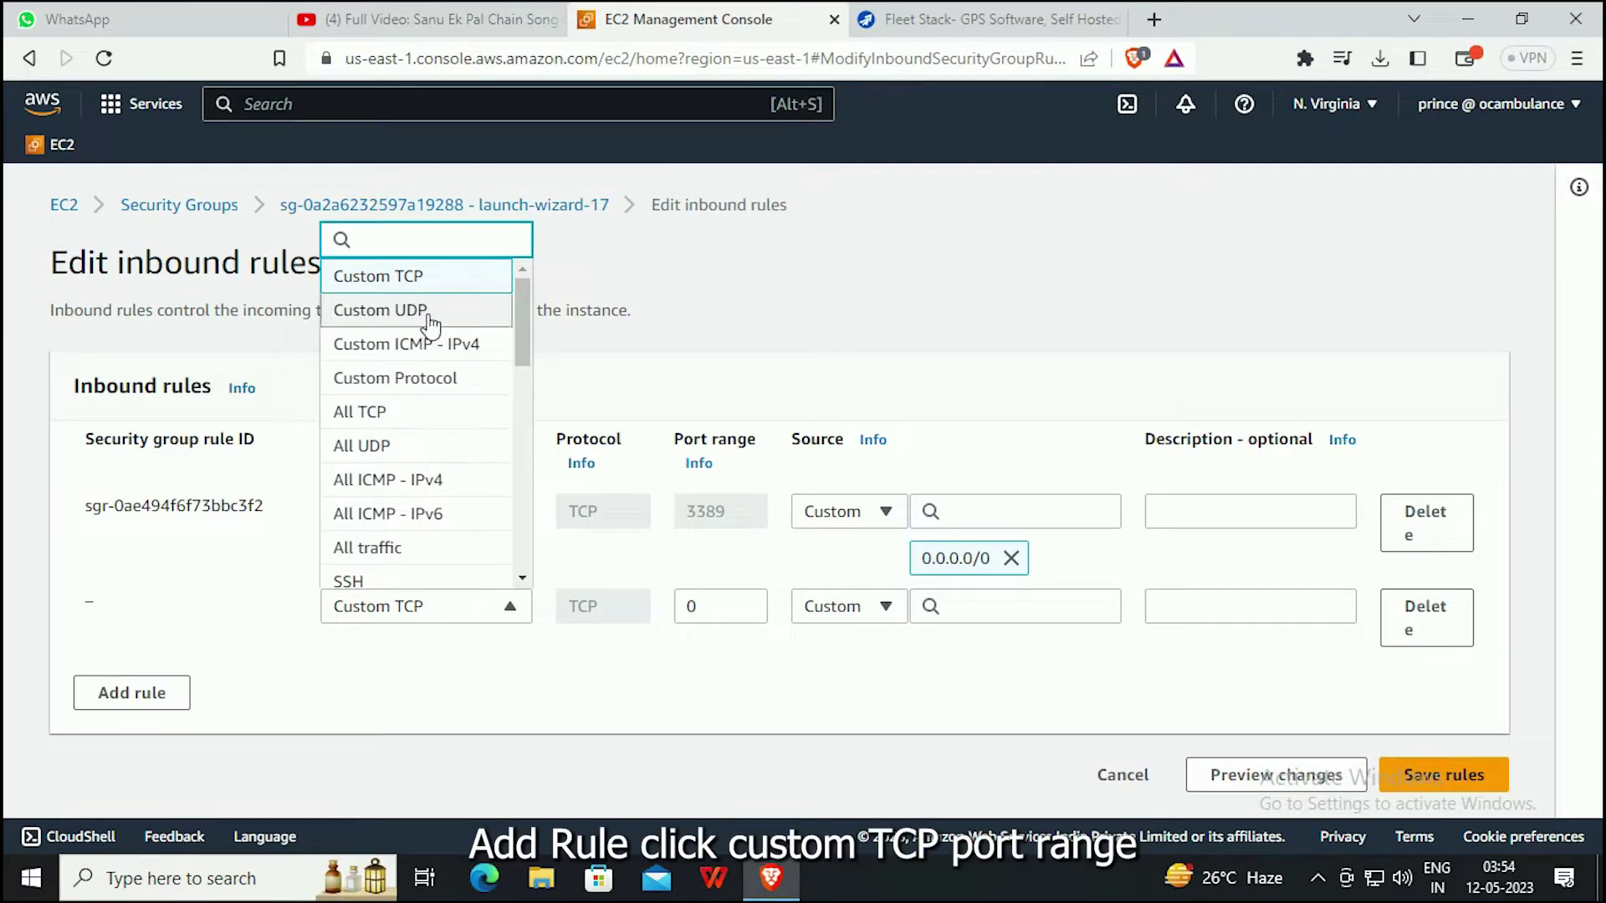
left_click(387, 276)
double_click(692, 607)
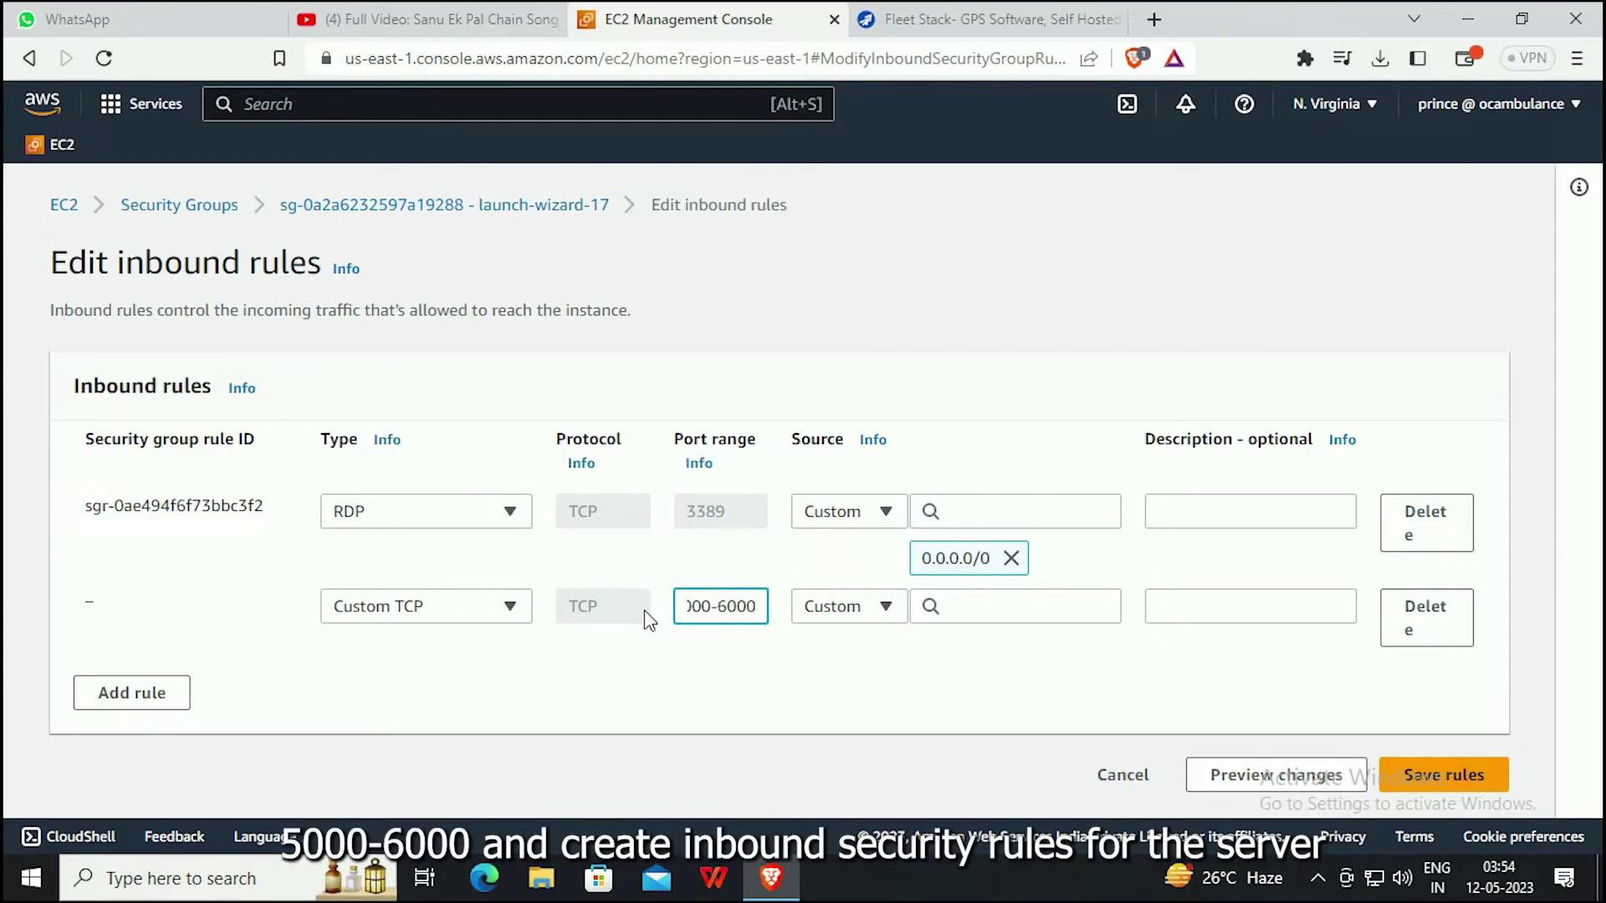
left_click(944, 617)
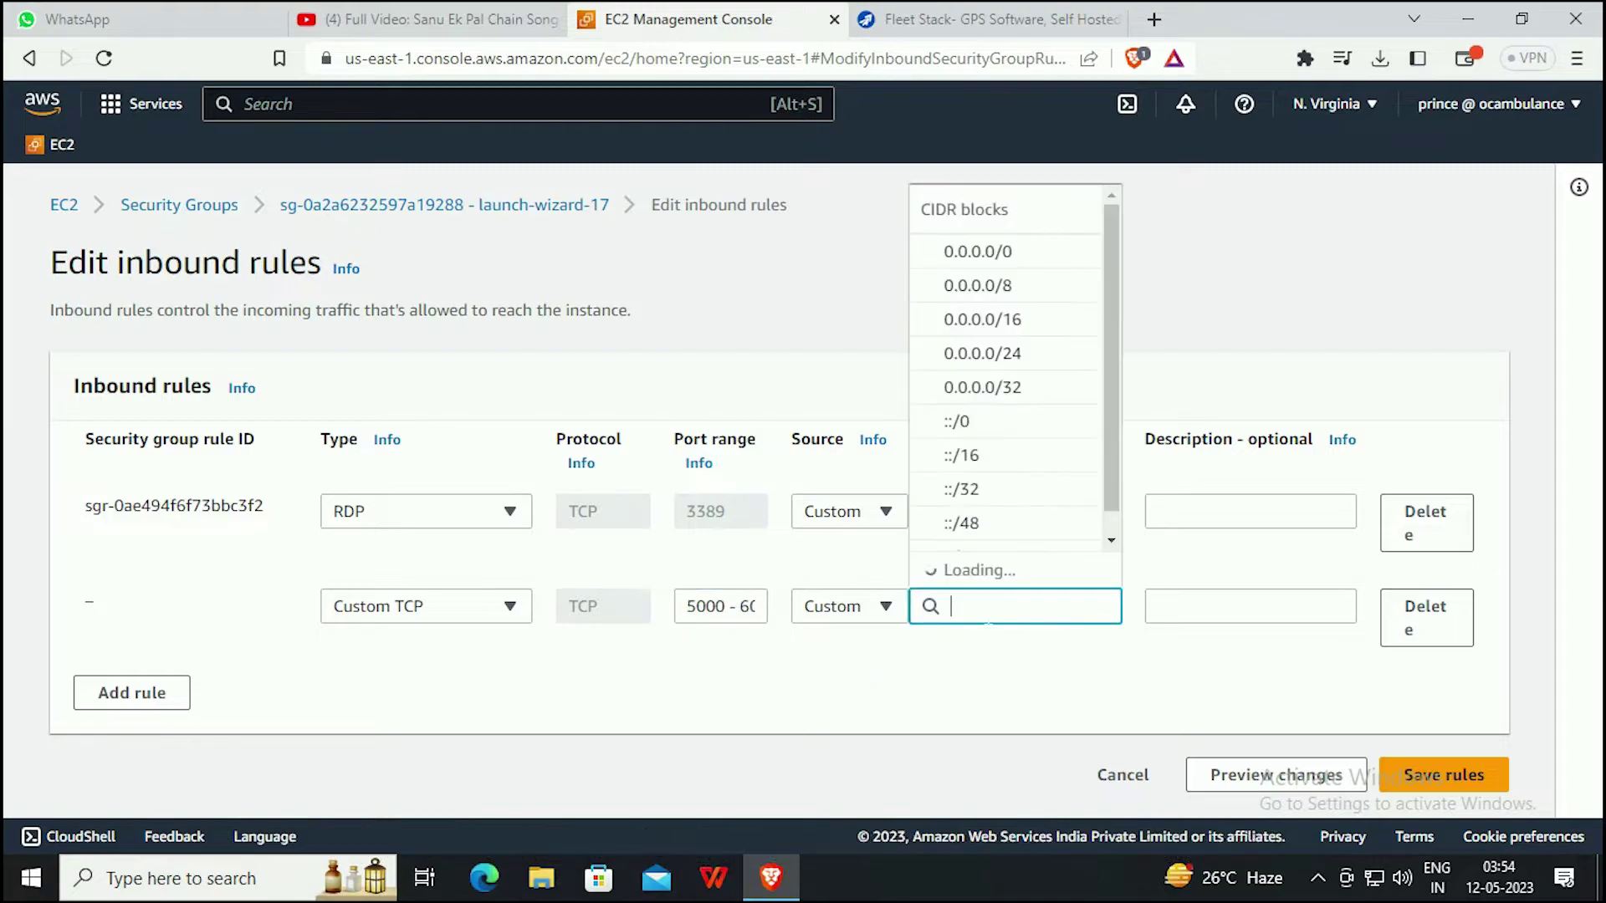
left_click(980, 289)
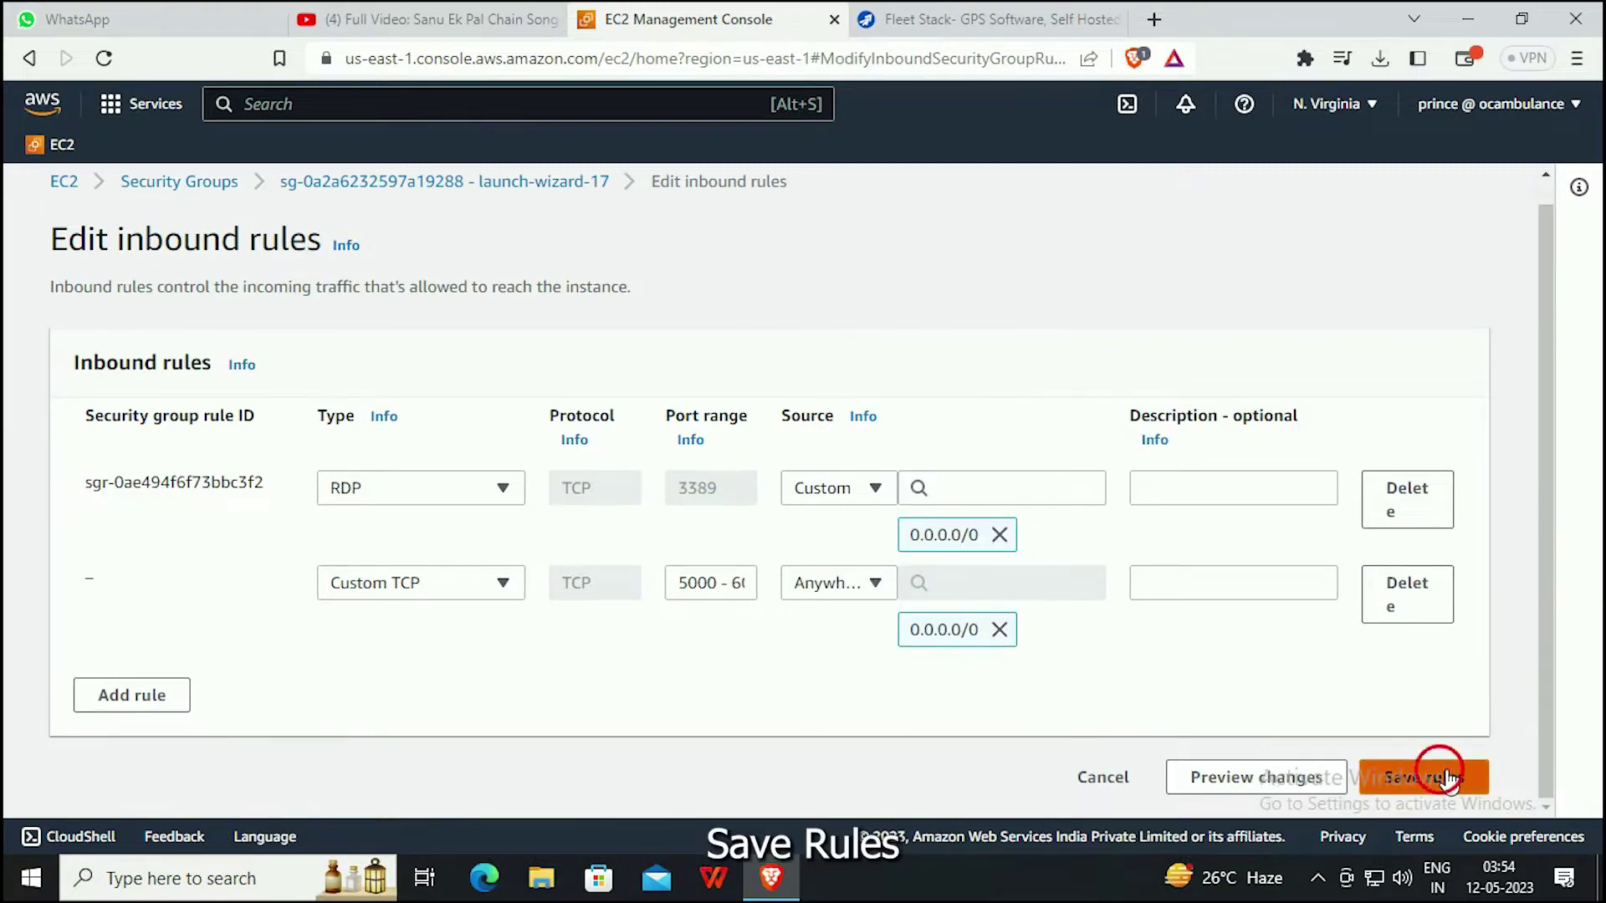
left_click(1440, 774)
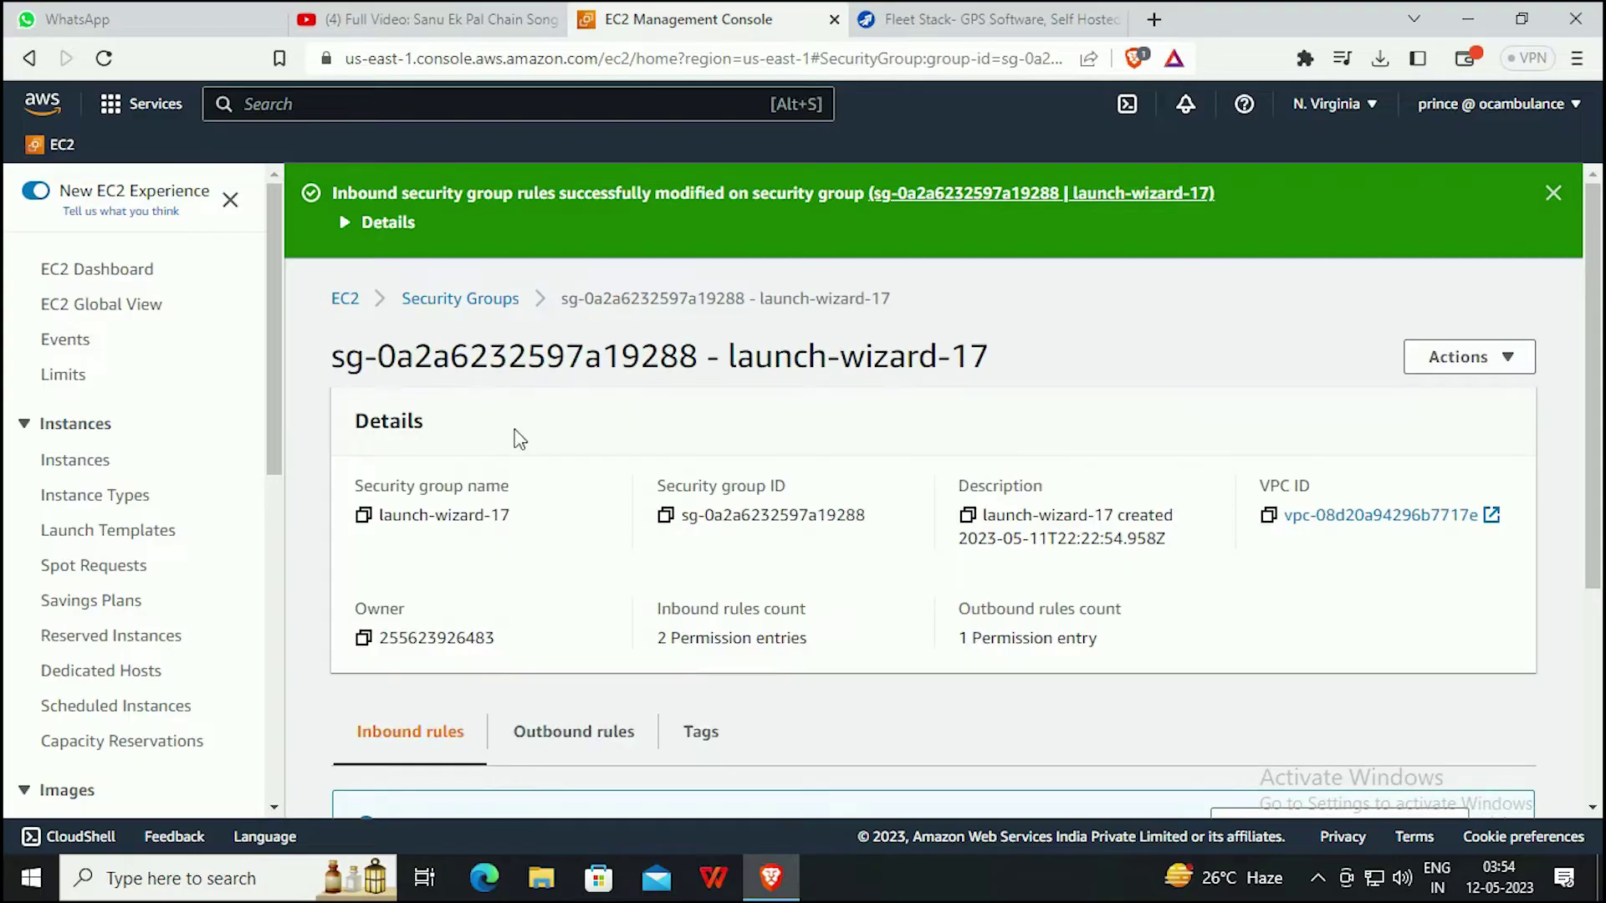
Open FleetStack from the unfiltered instance list and copy its public IPv4 address.
left_click(346, 298)
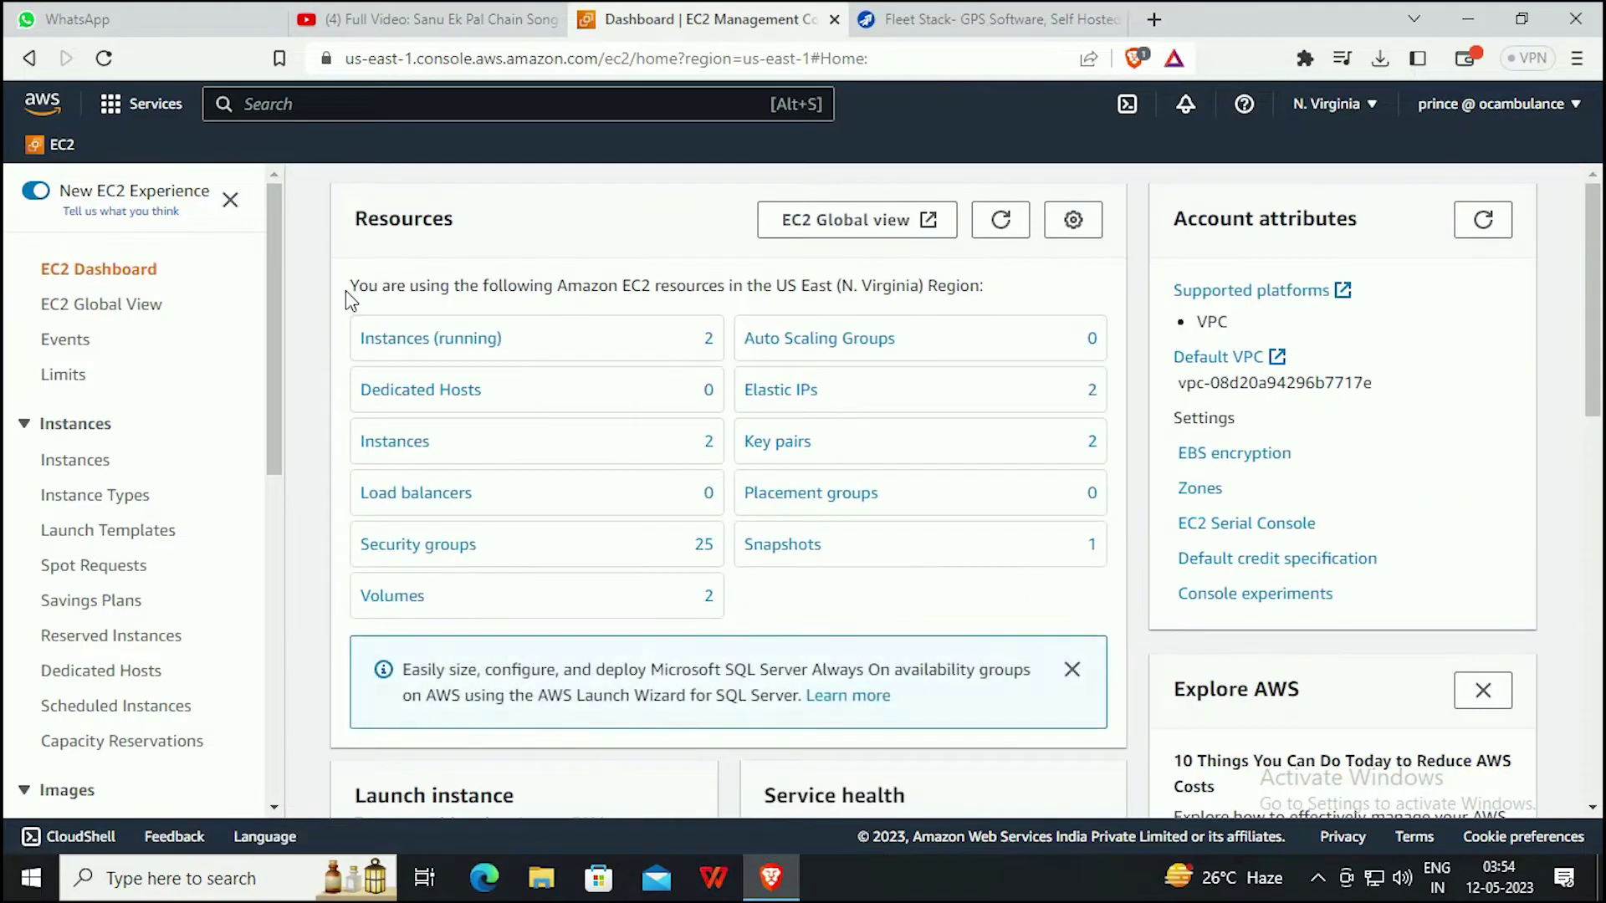
left_click(449, 350)
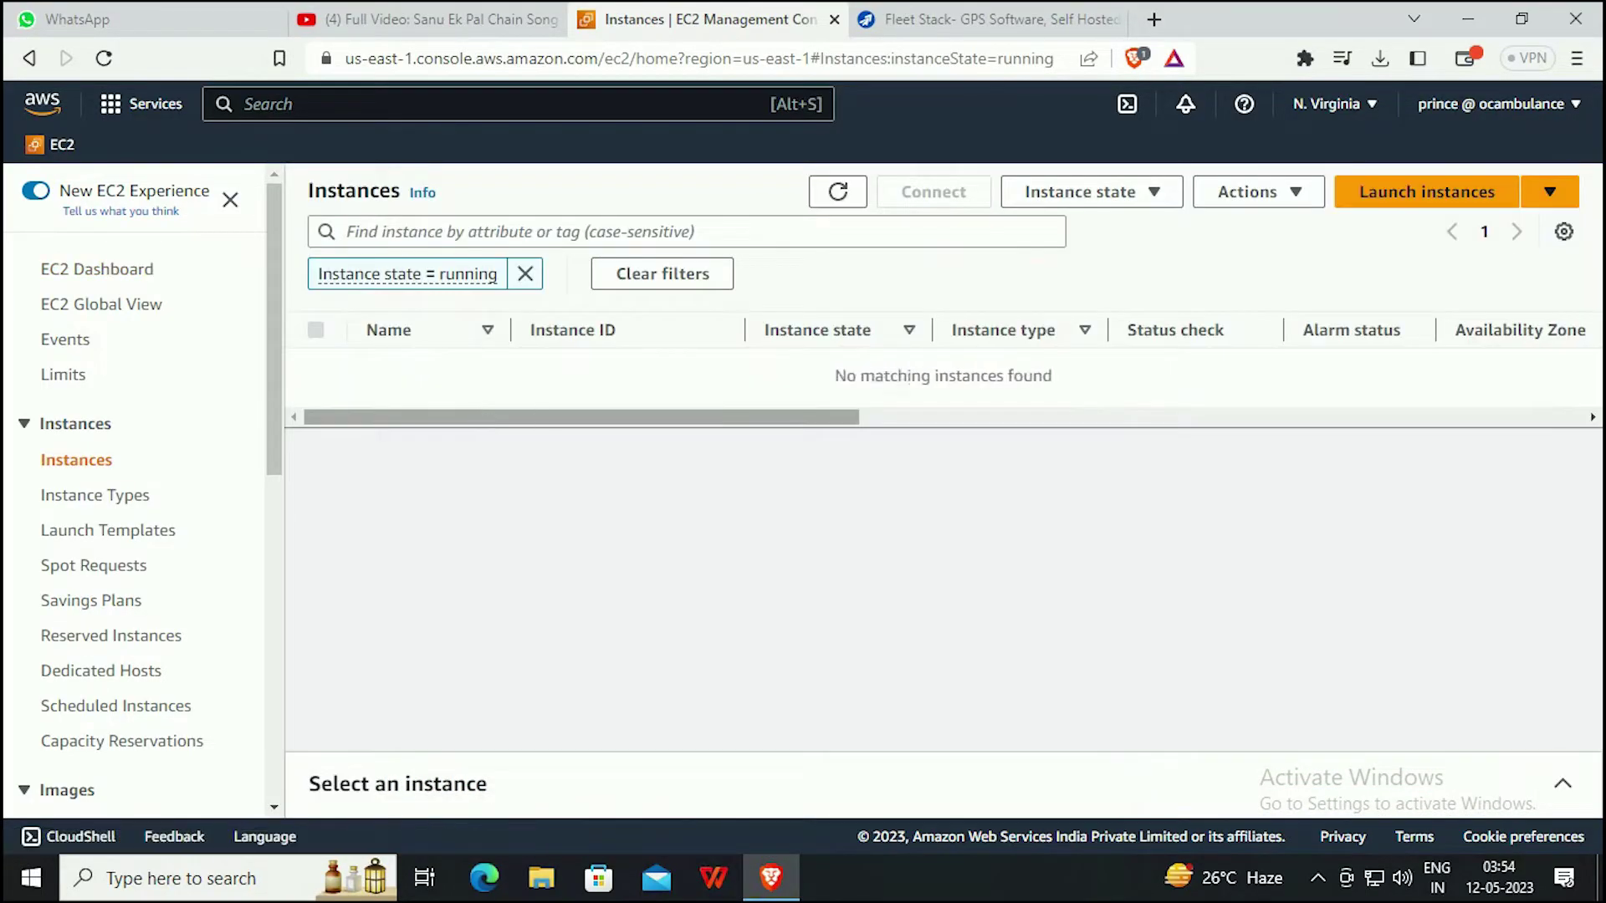
left_click(526, 275)
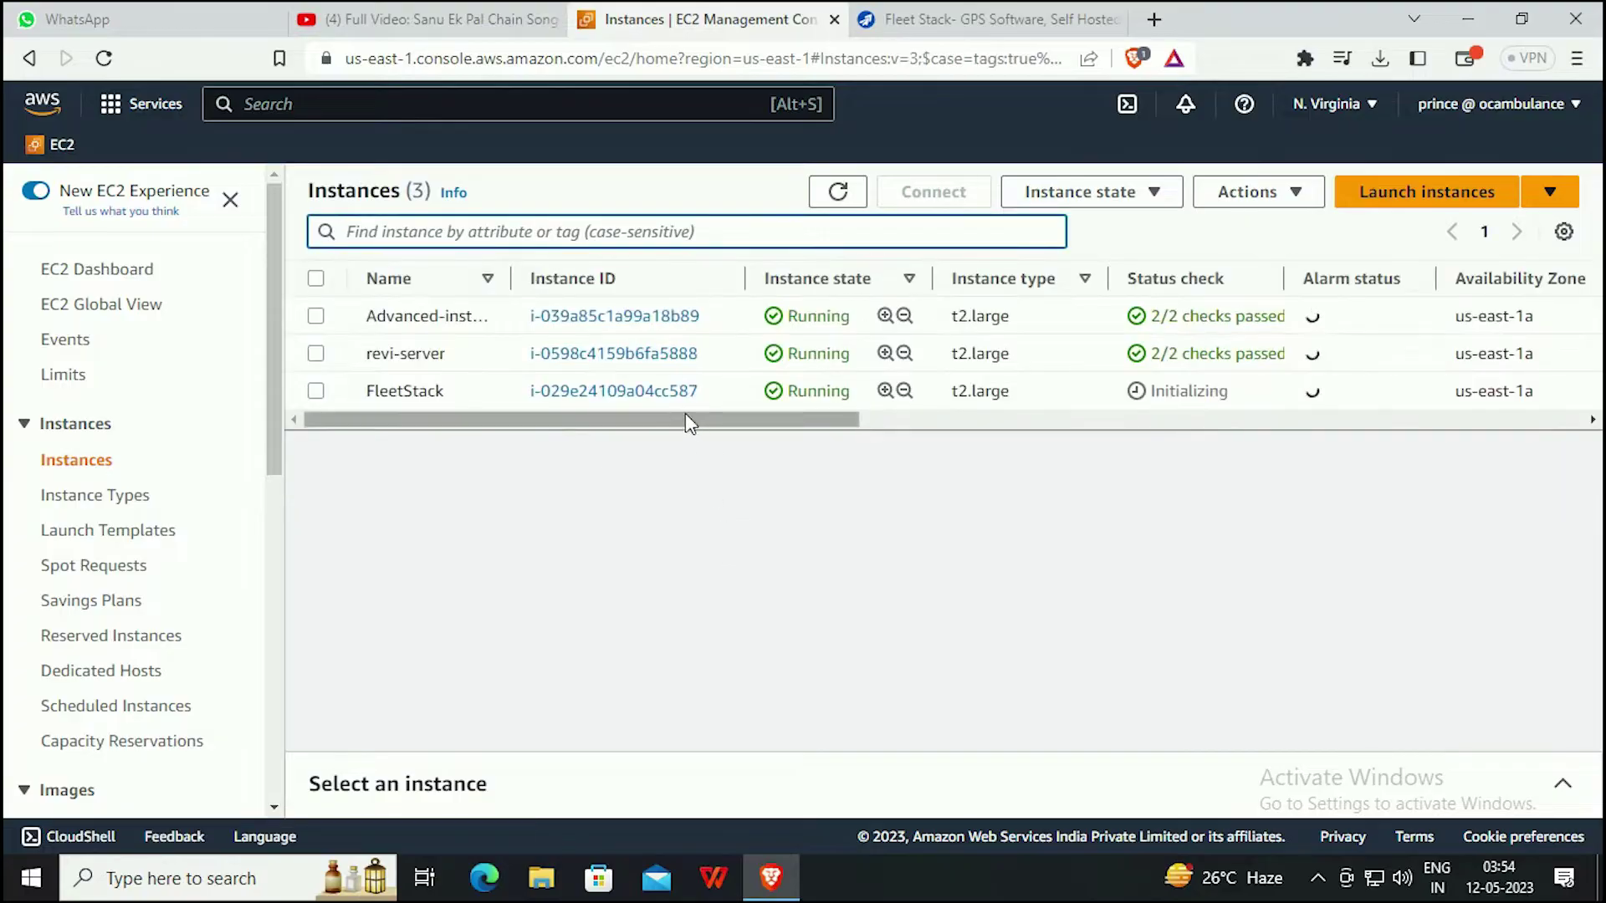
left_click(589, 393)
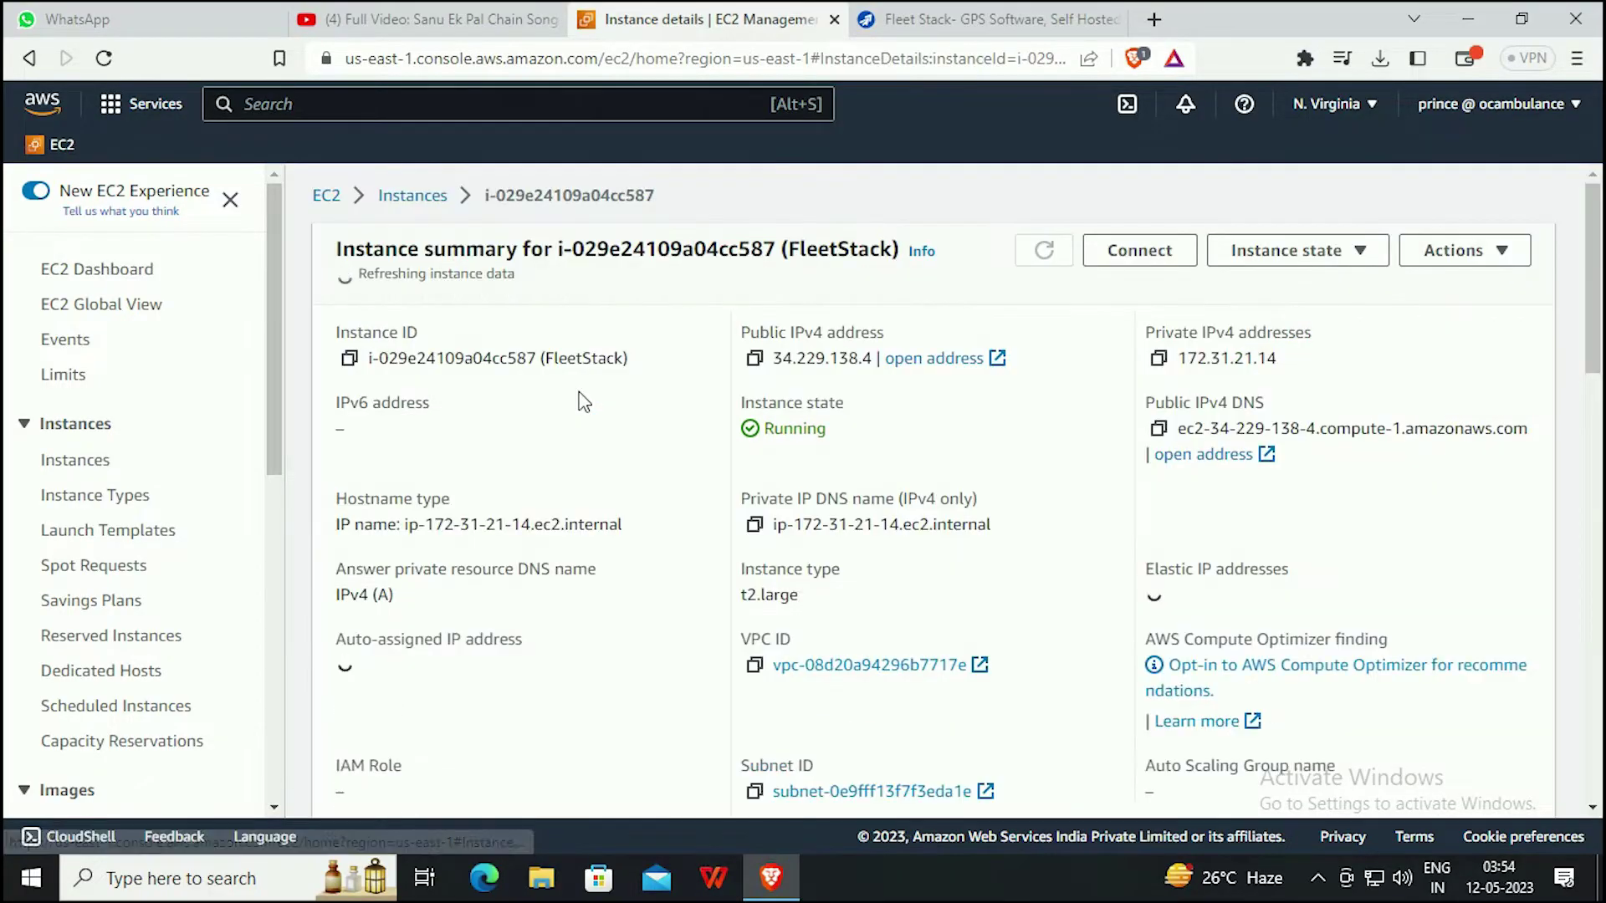
left_click(755, 352)
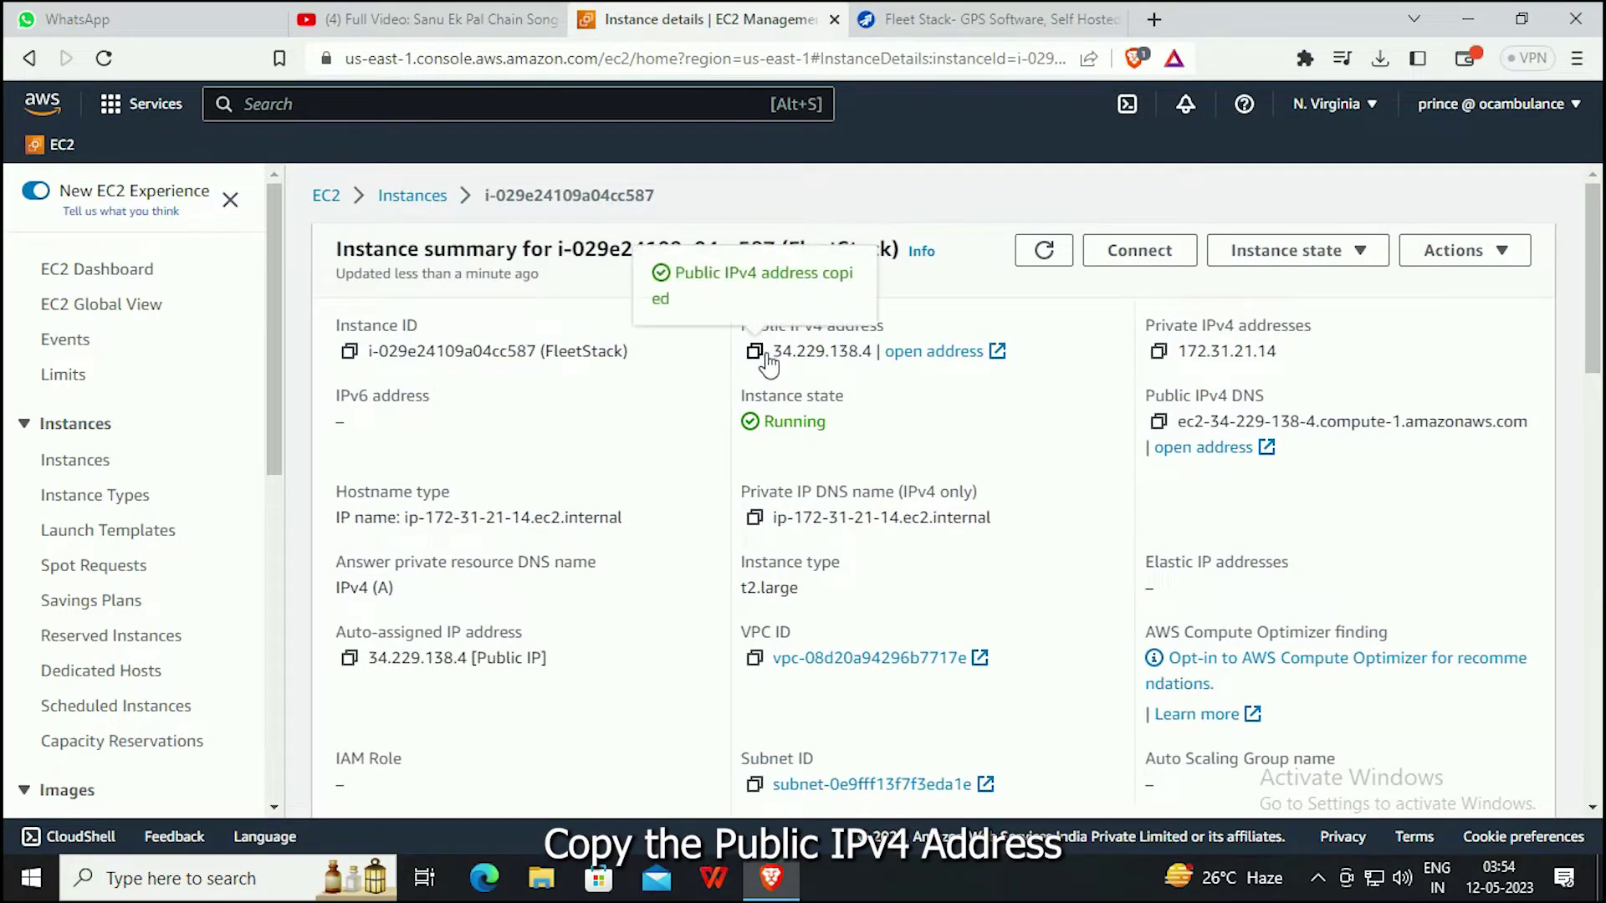
Show the RDP client connection details for FleetStack.
left_click(1139, 250)
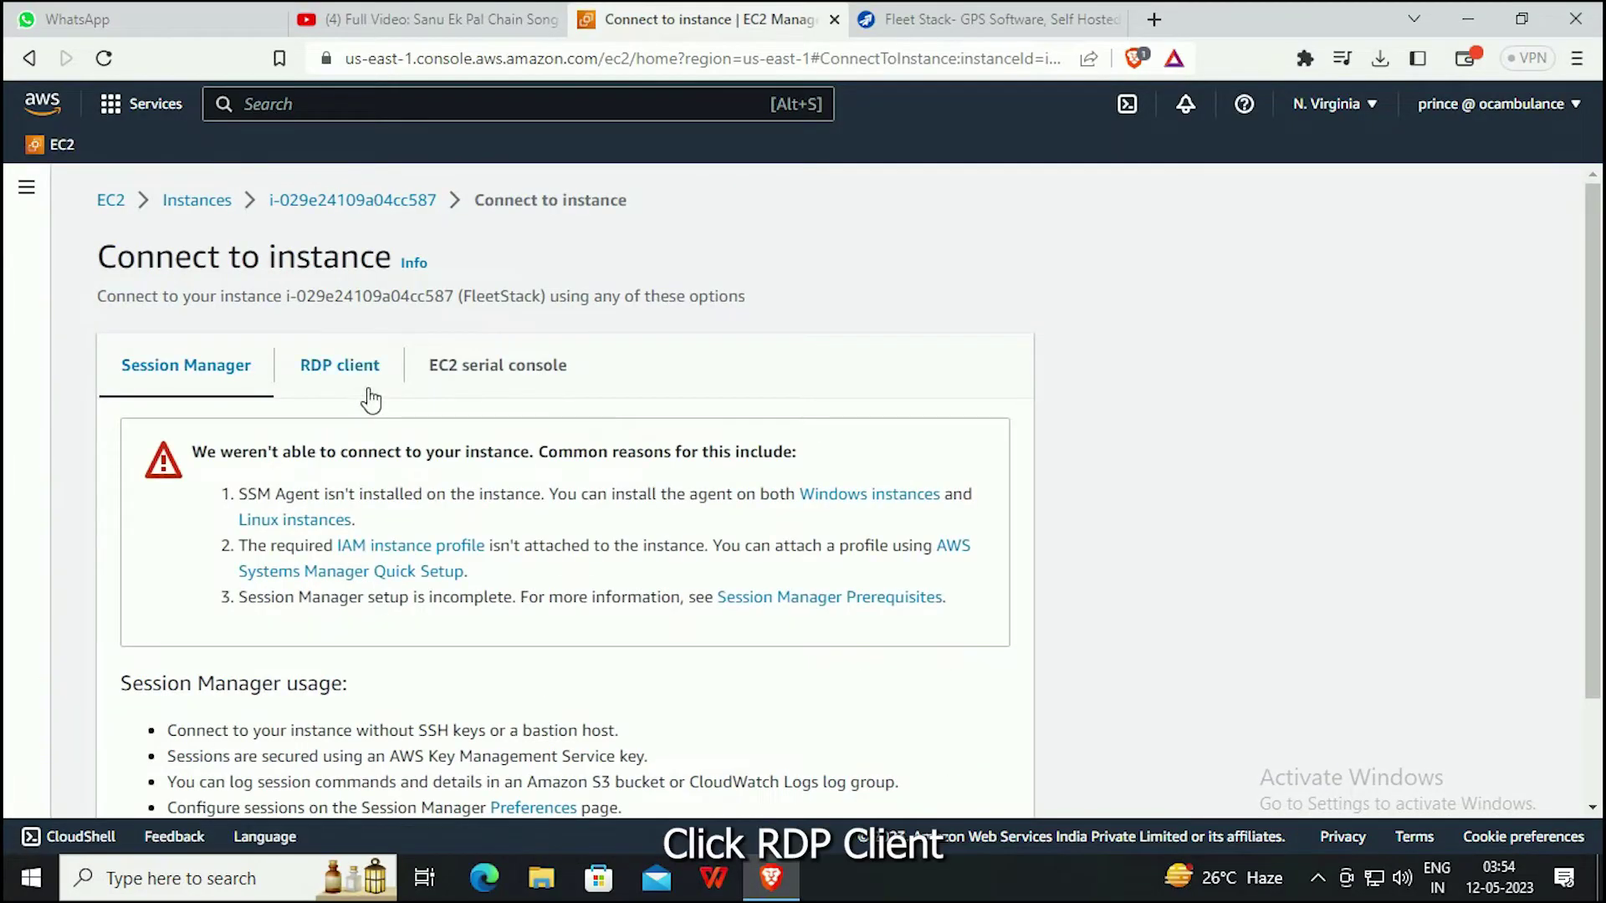
left_click(354, 380)
scroll(505, 484, "down", 4)
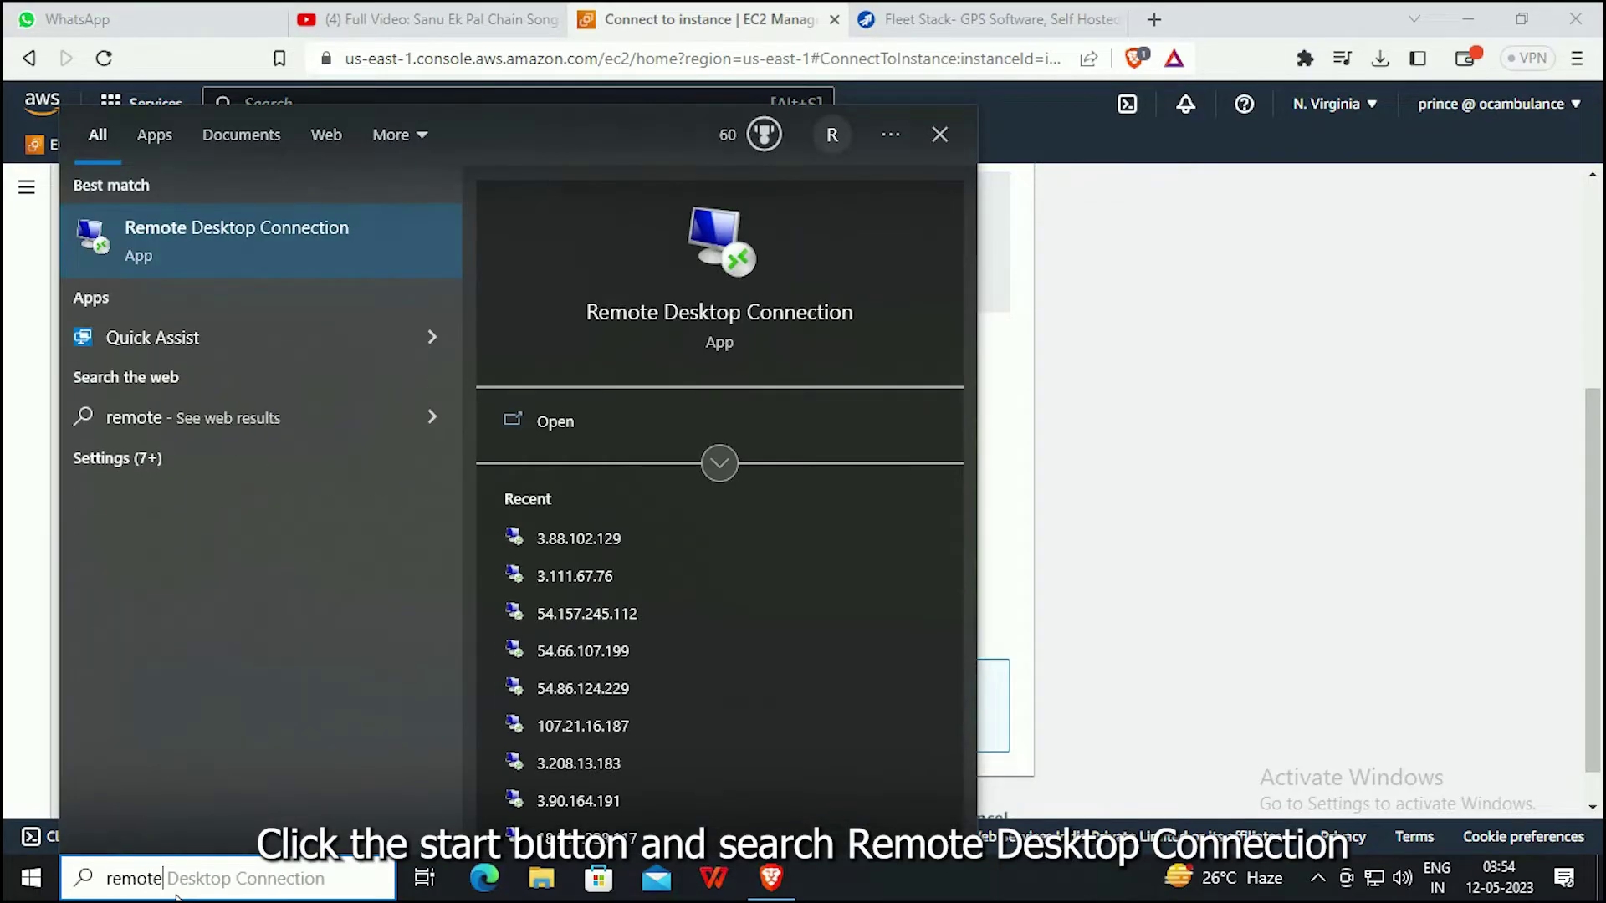
Connect to 34.229.138.4 in Remote Desktop Connection.
left_click(278, 250)
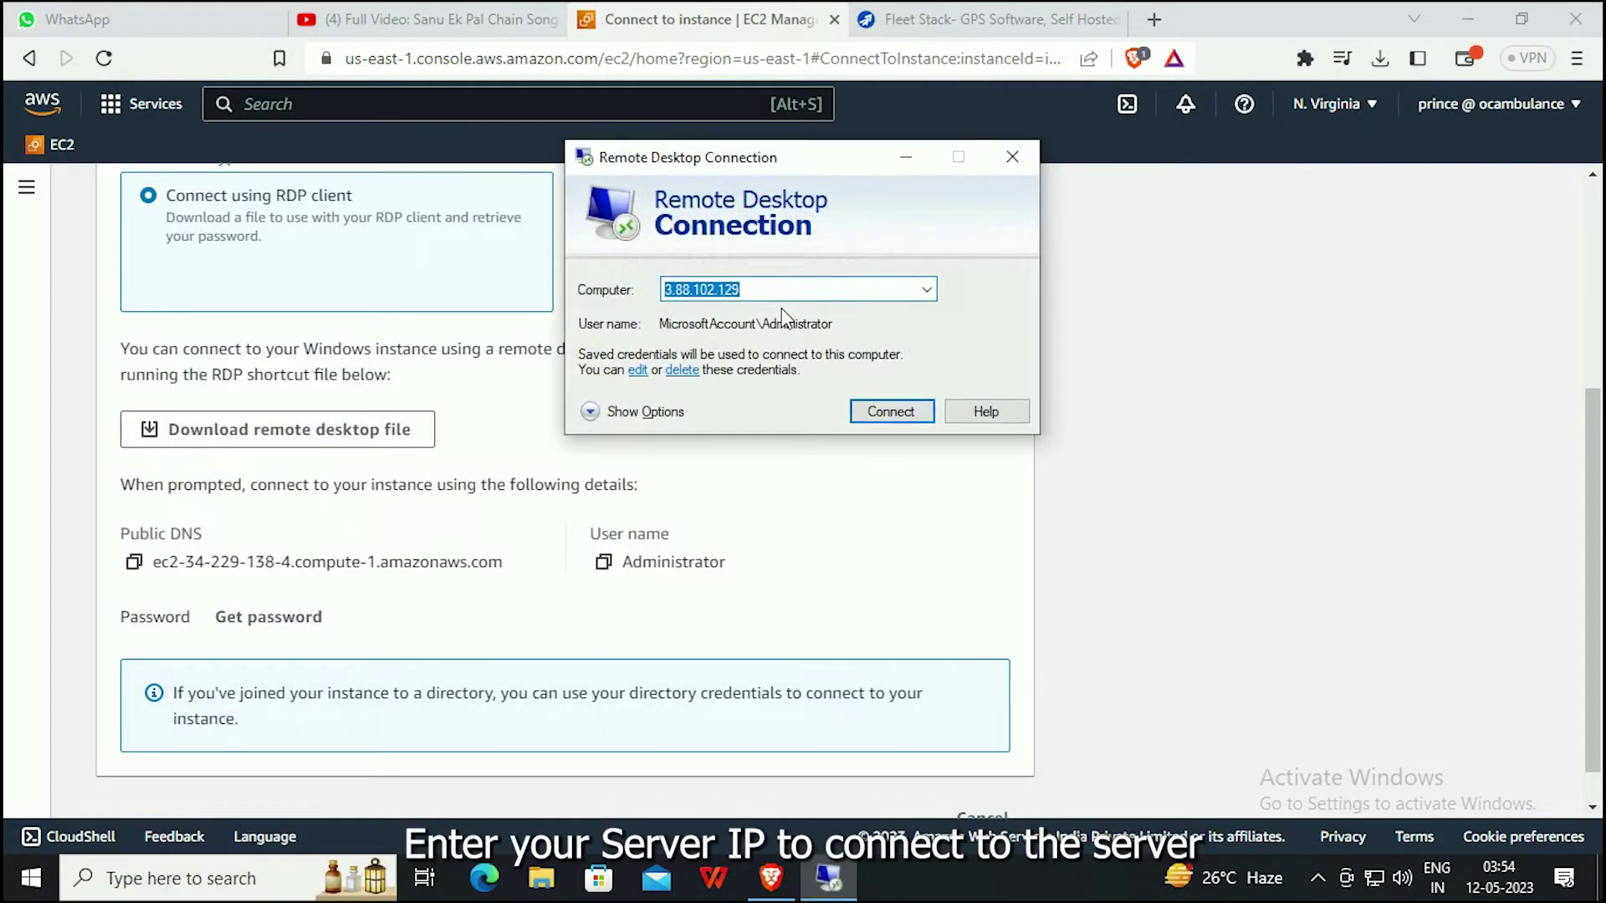
key("ctrl+v")
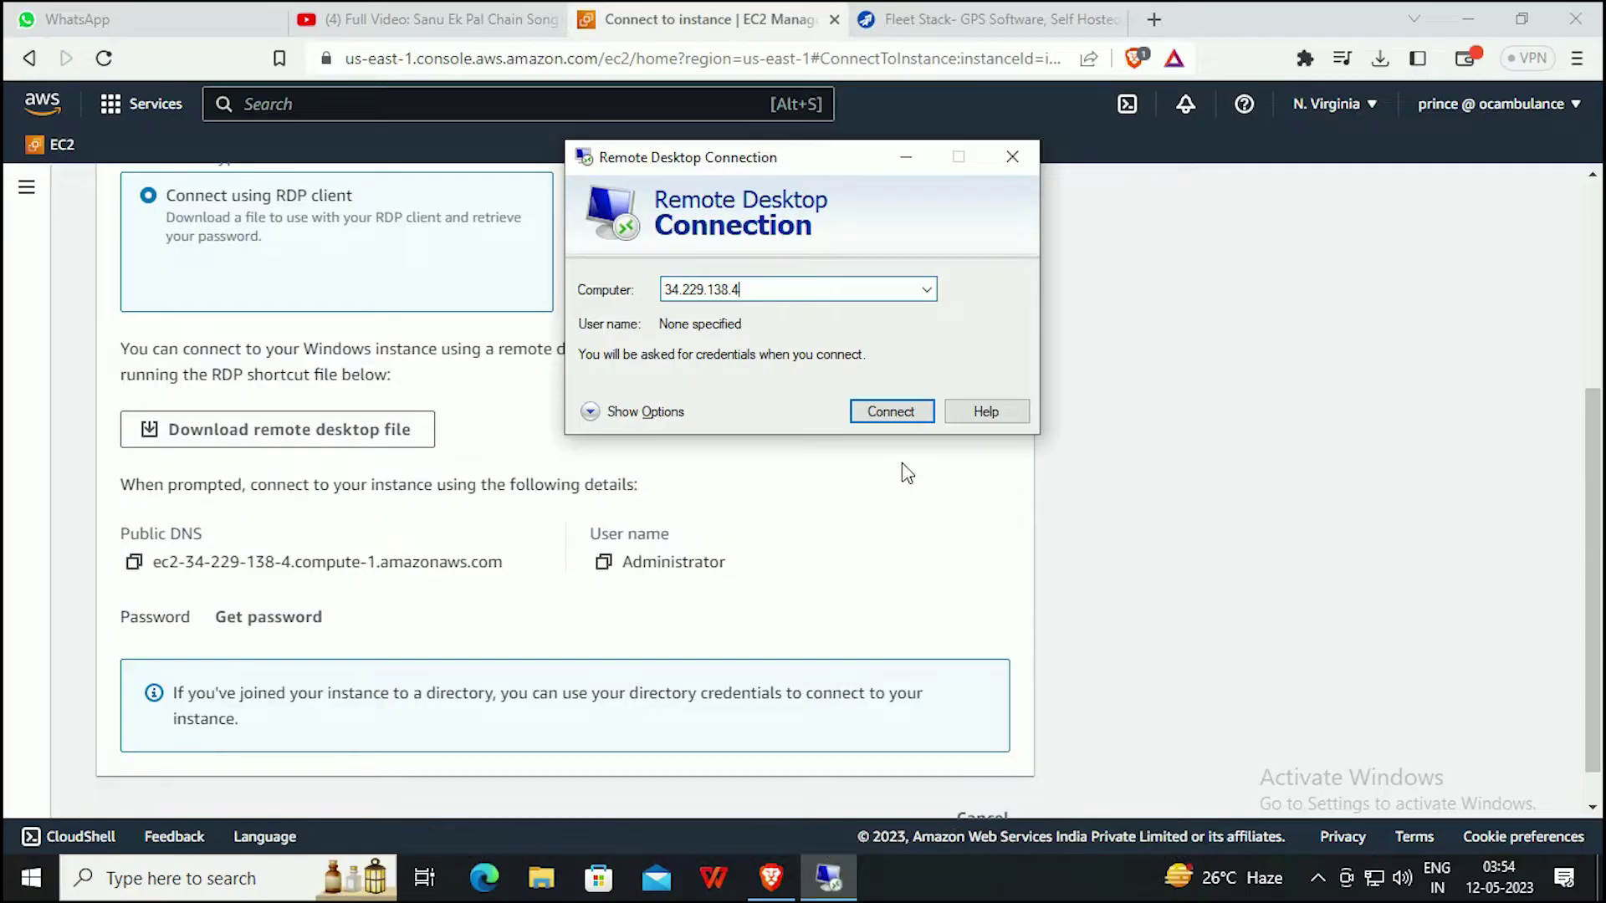
left_click(888, 412)
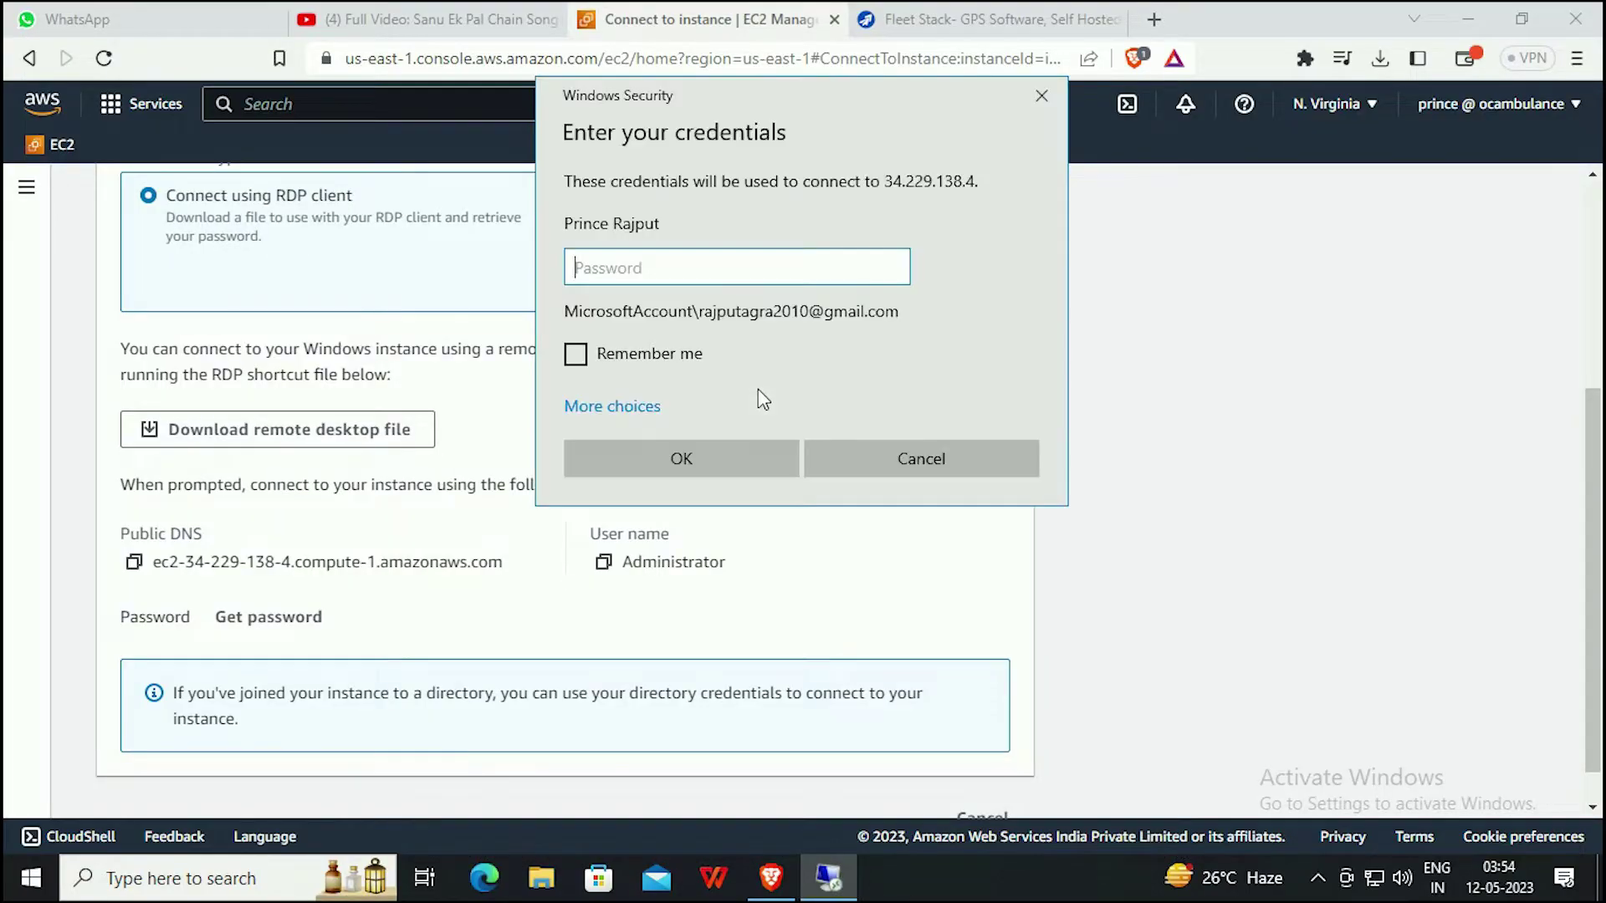
Sign in with a different account, pasting Administrator as the user name.
left_click(615, 405)
left_click(710, 512)
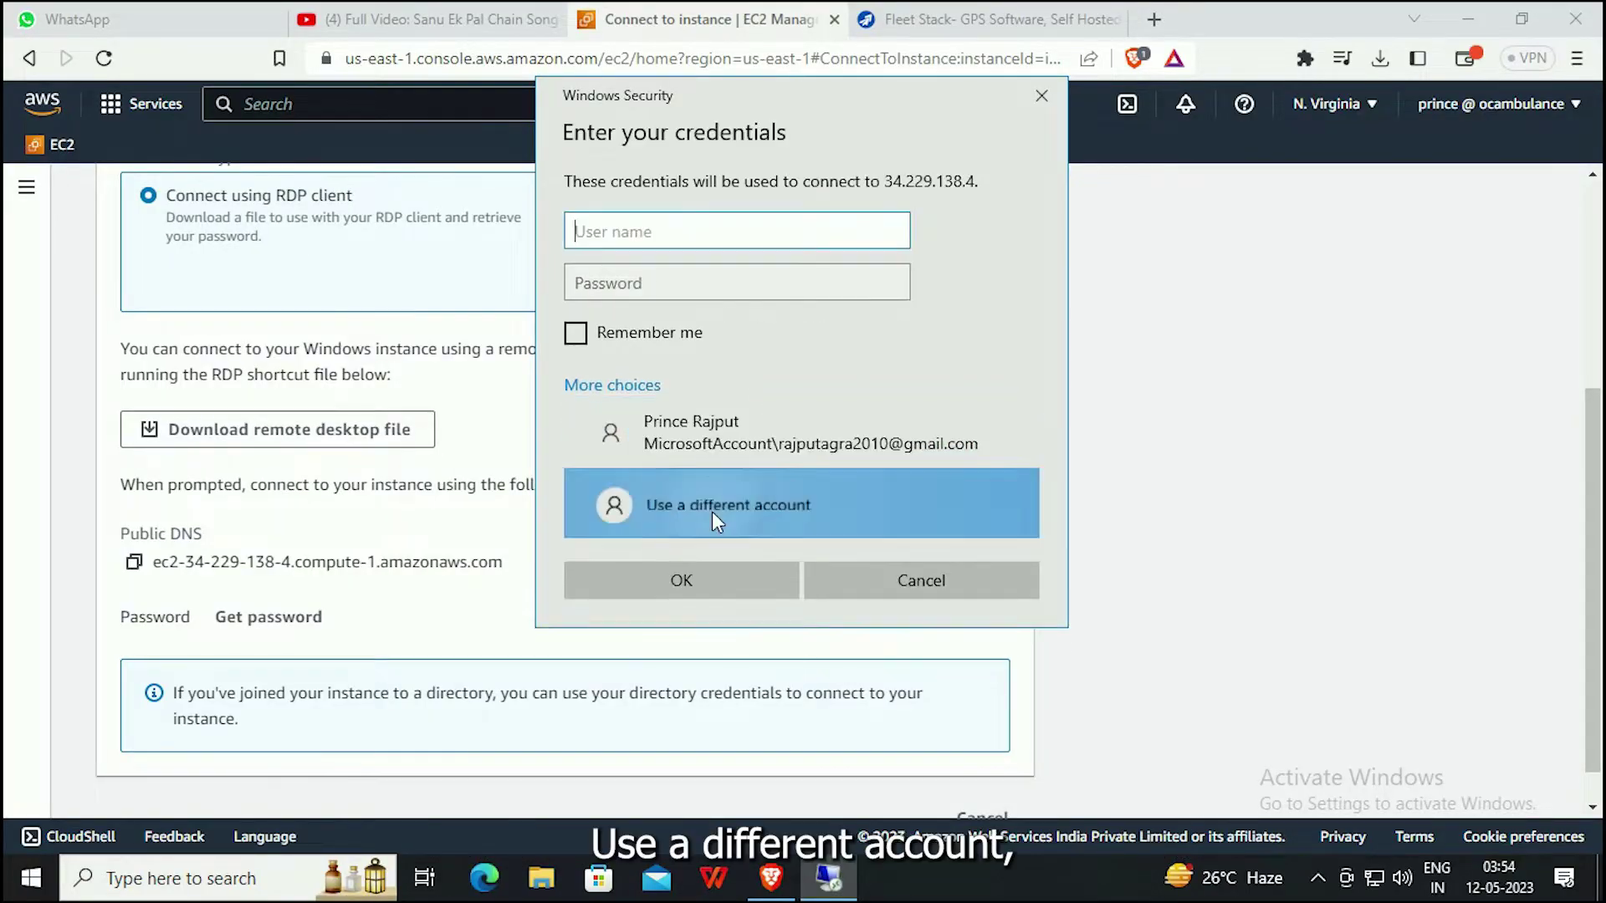
left_click(449, 525)
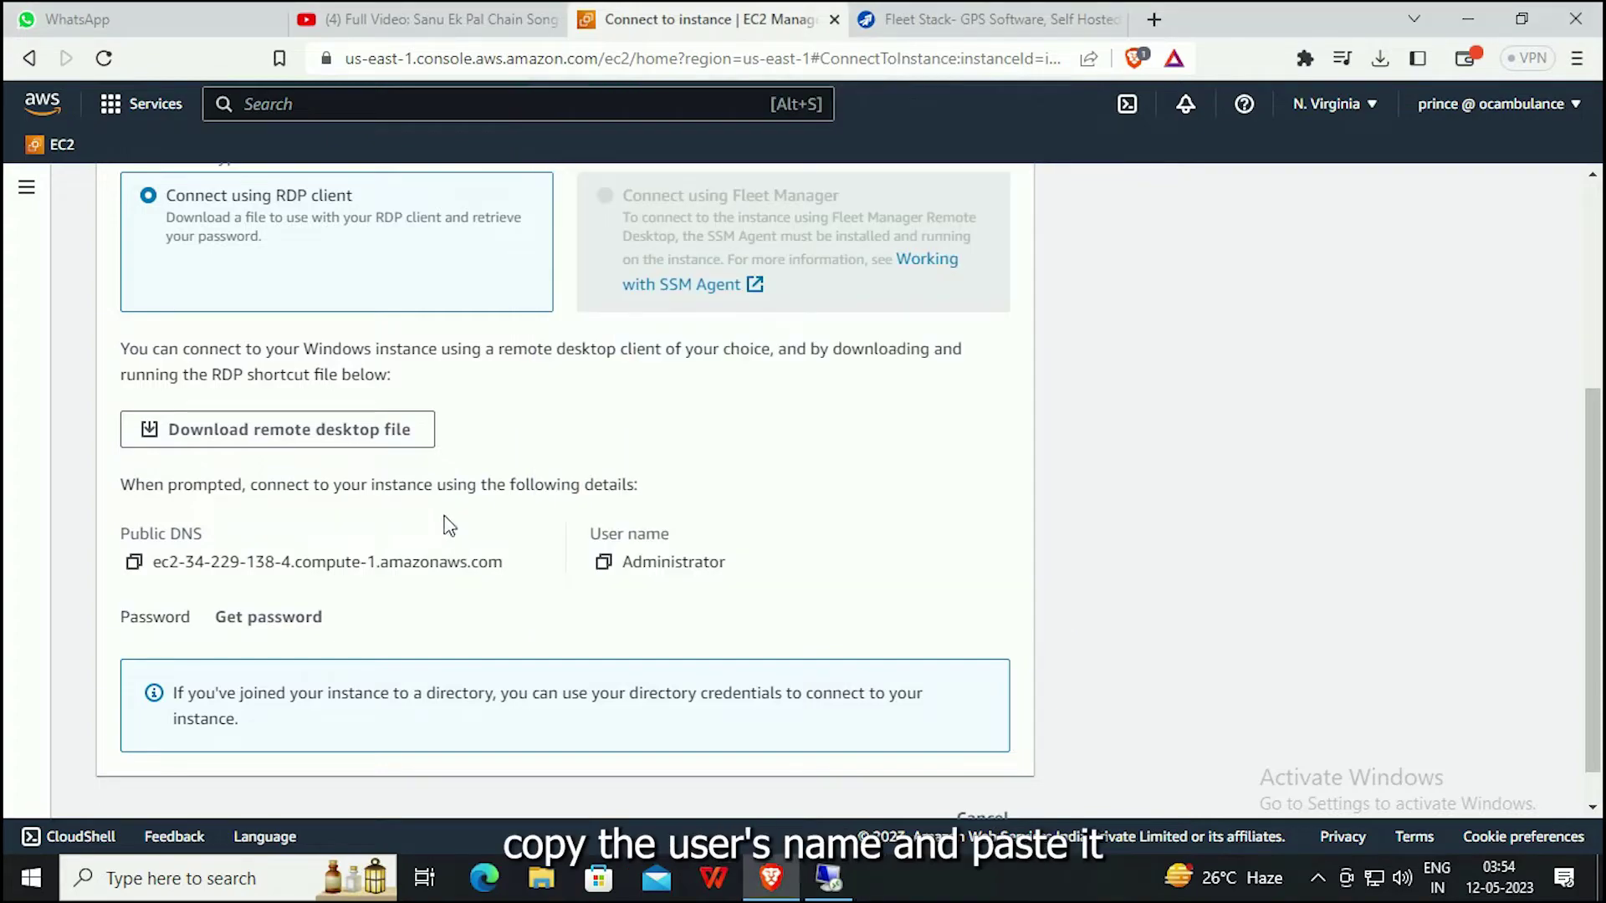
left_click(619, 565)
left_click(828, 878)
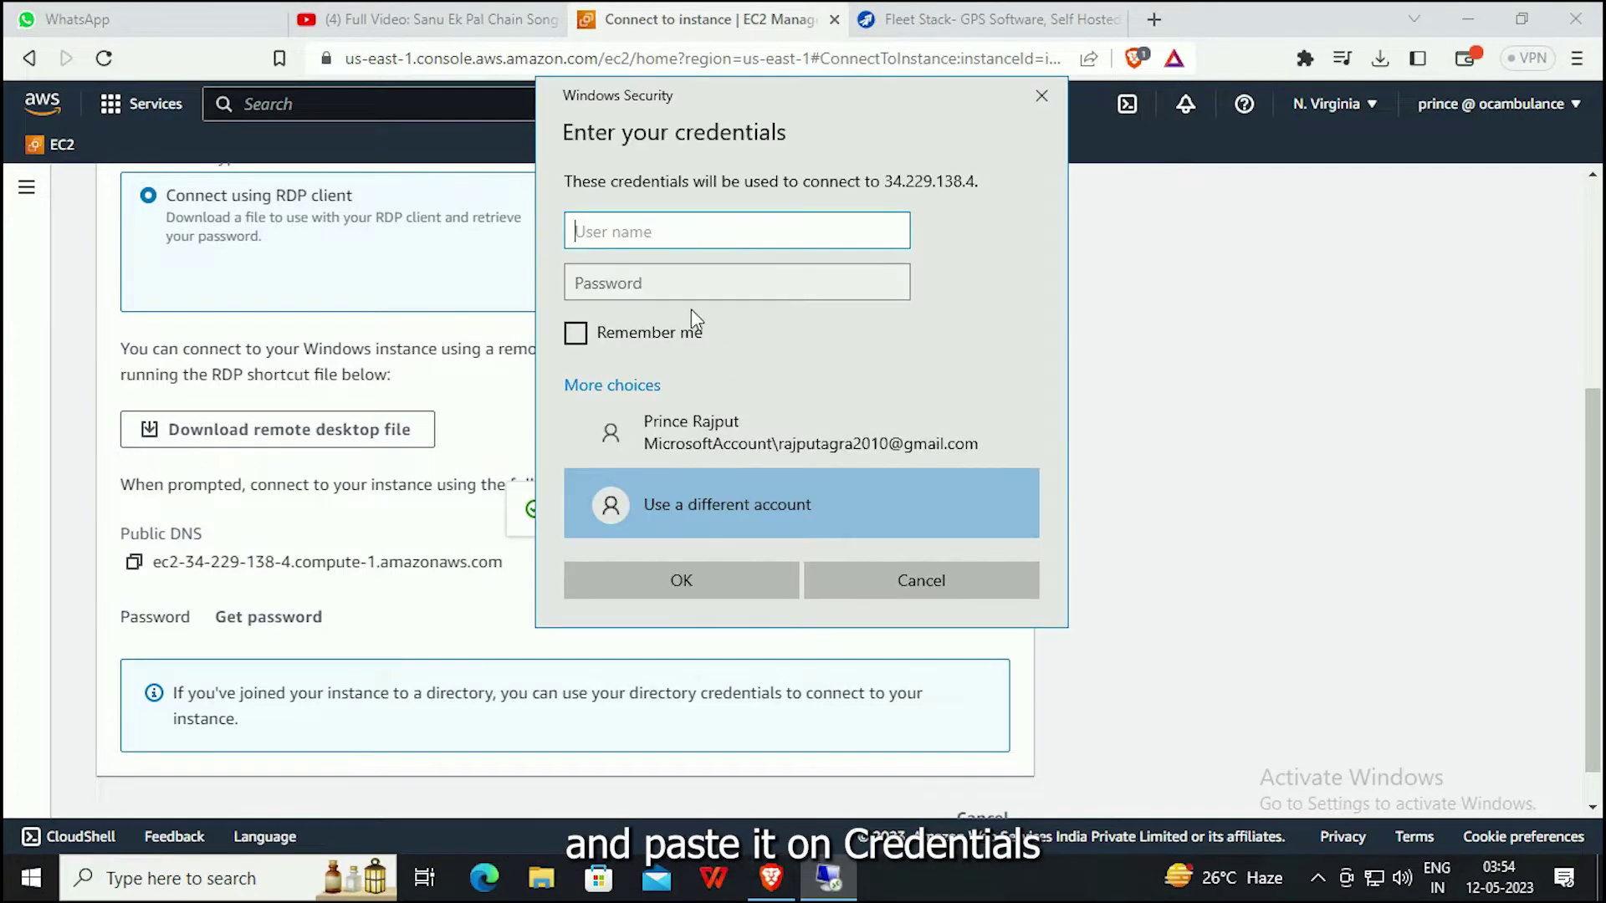
key("ctrl+v")
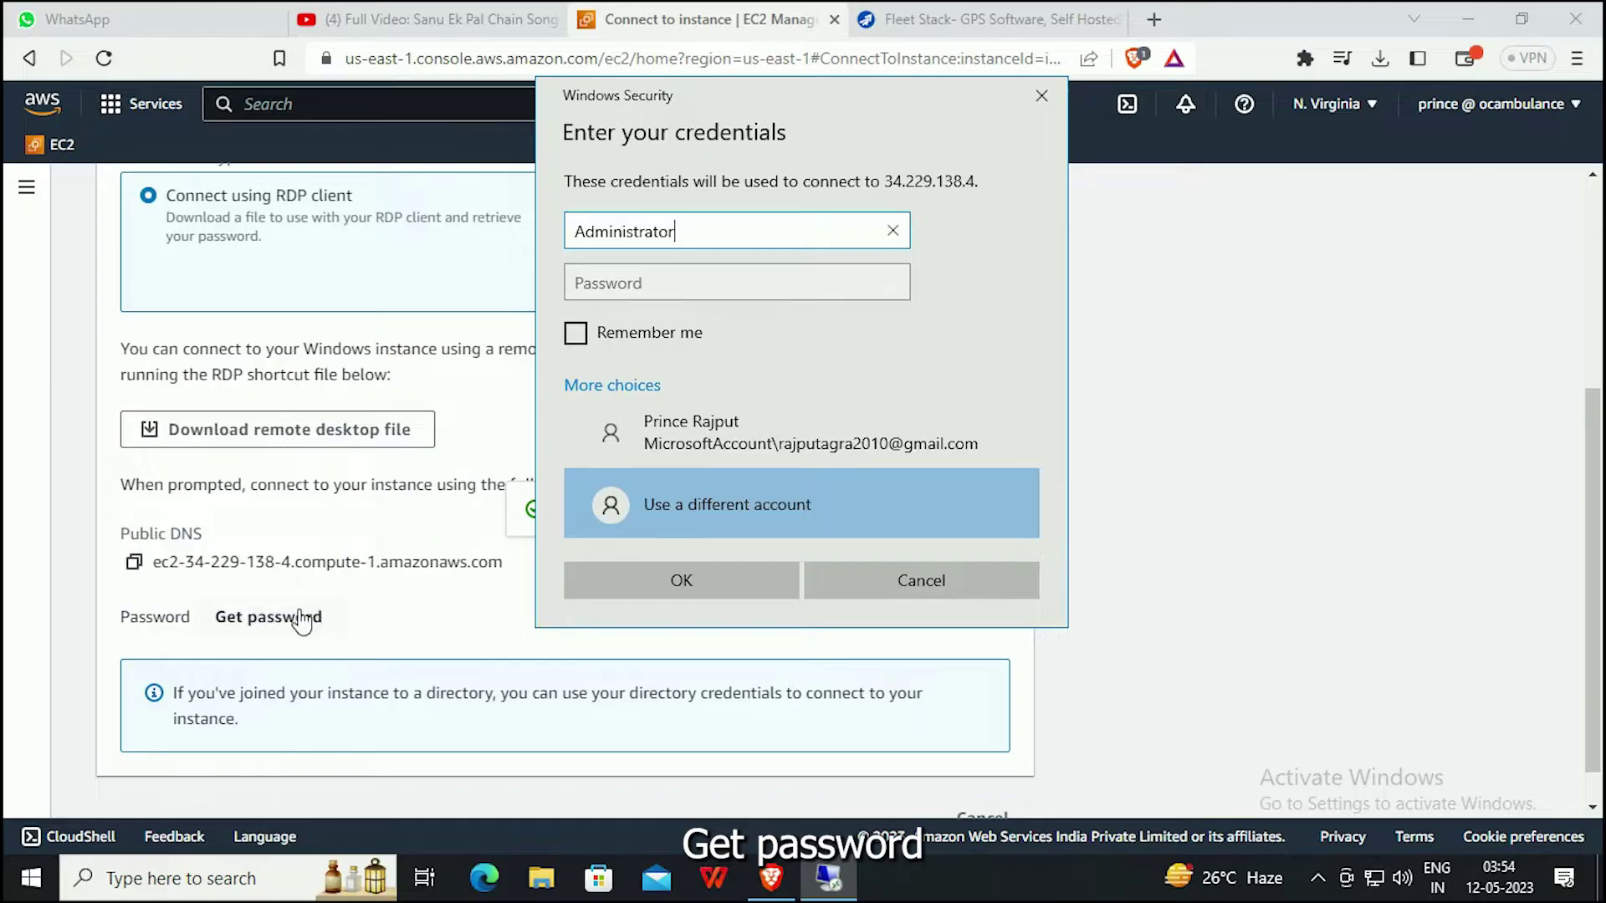
left_click(302, 619)
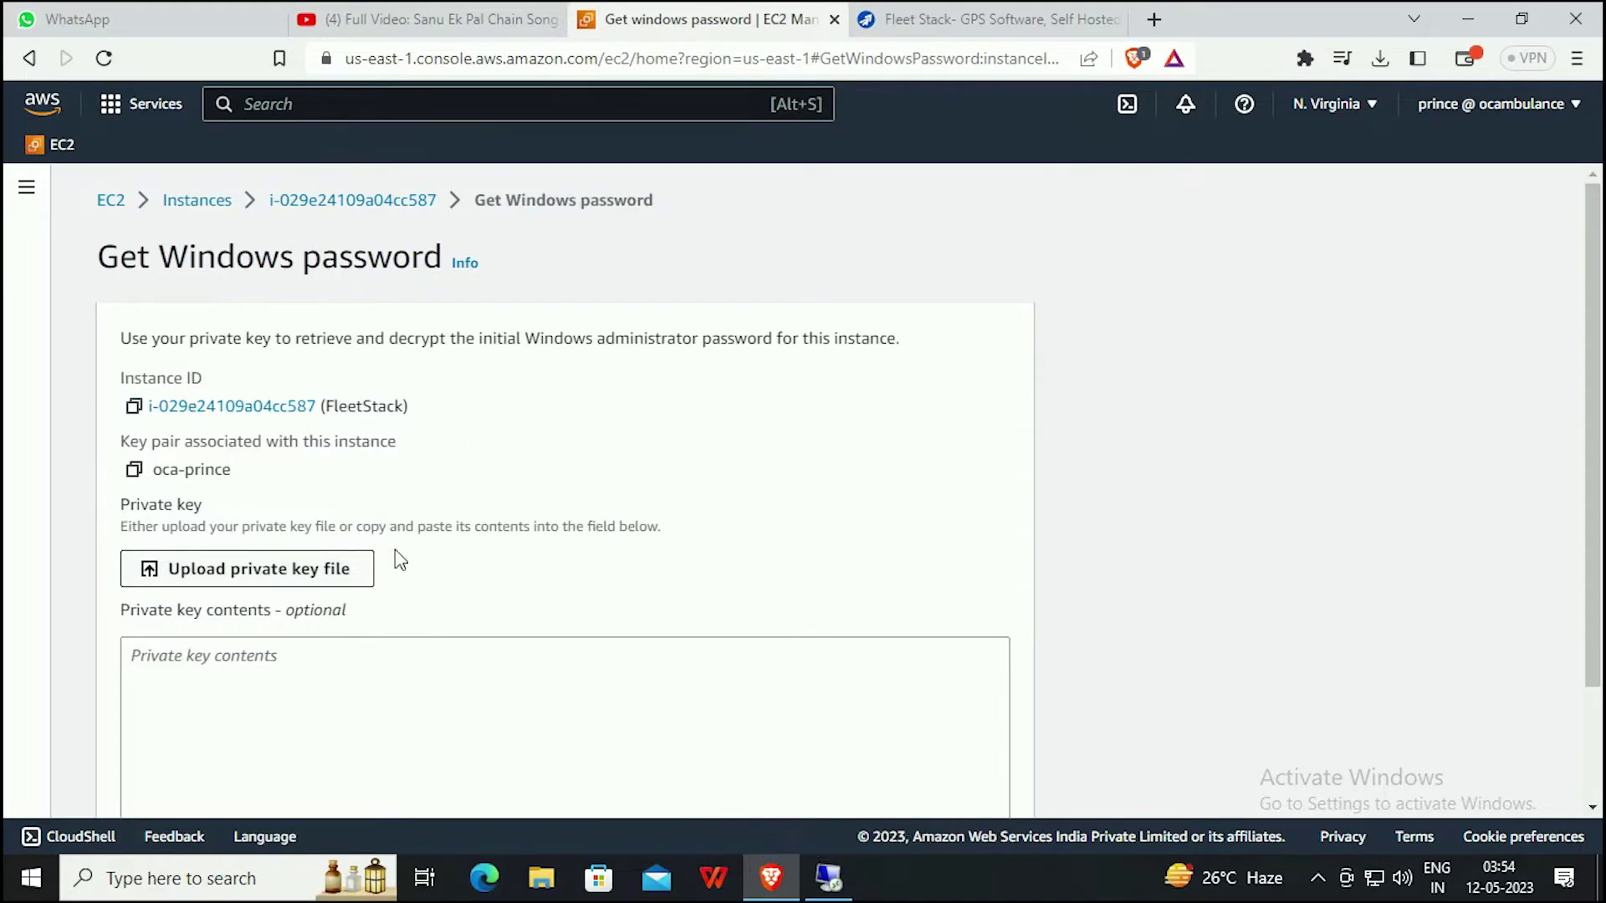
Decrypt the Windows administrator password with oca-prince.pem and copy it.
left_click(360, 568)
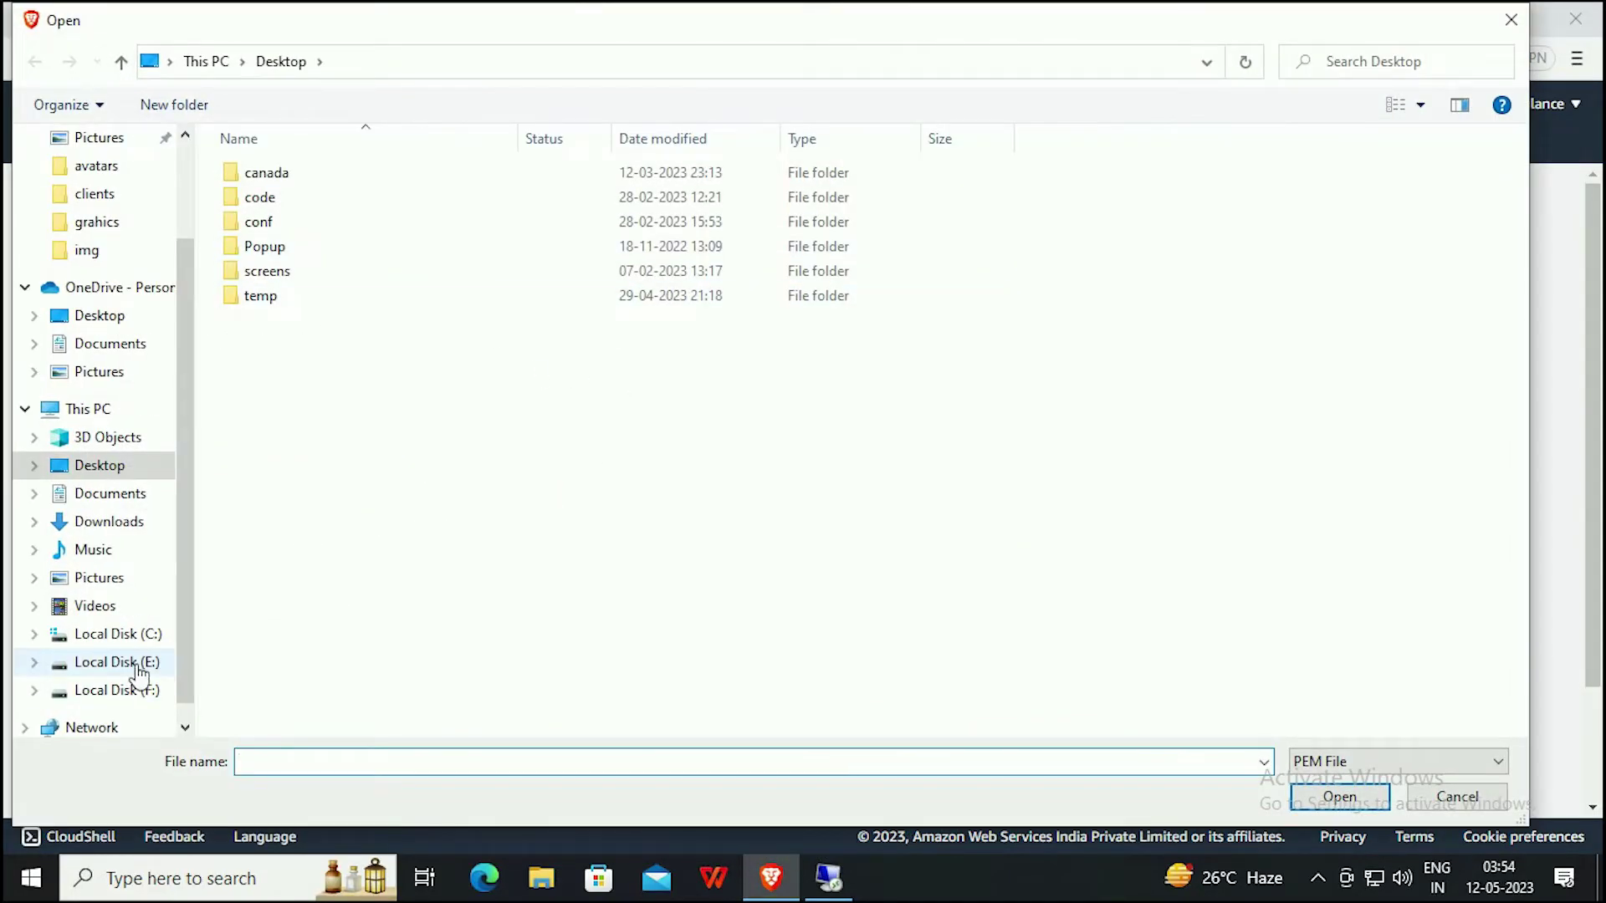
left_click(138, 665)
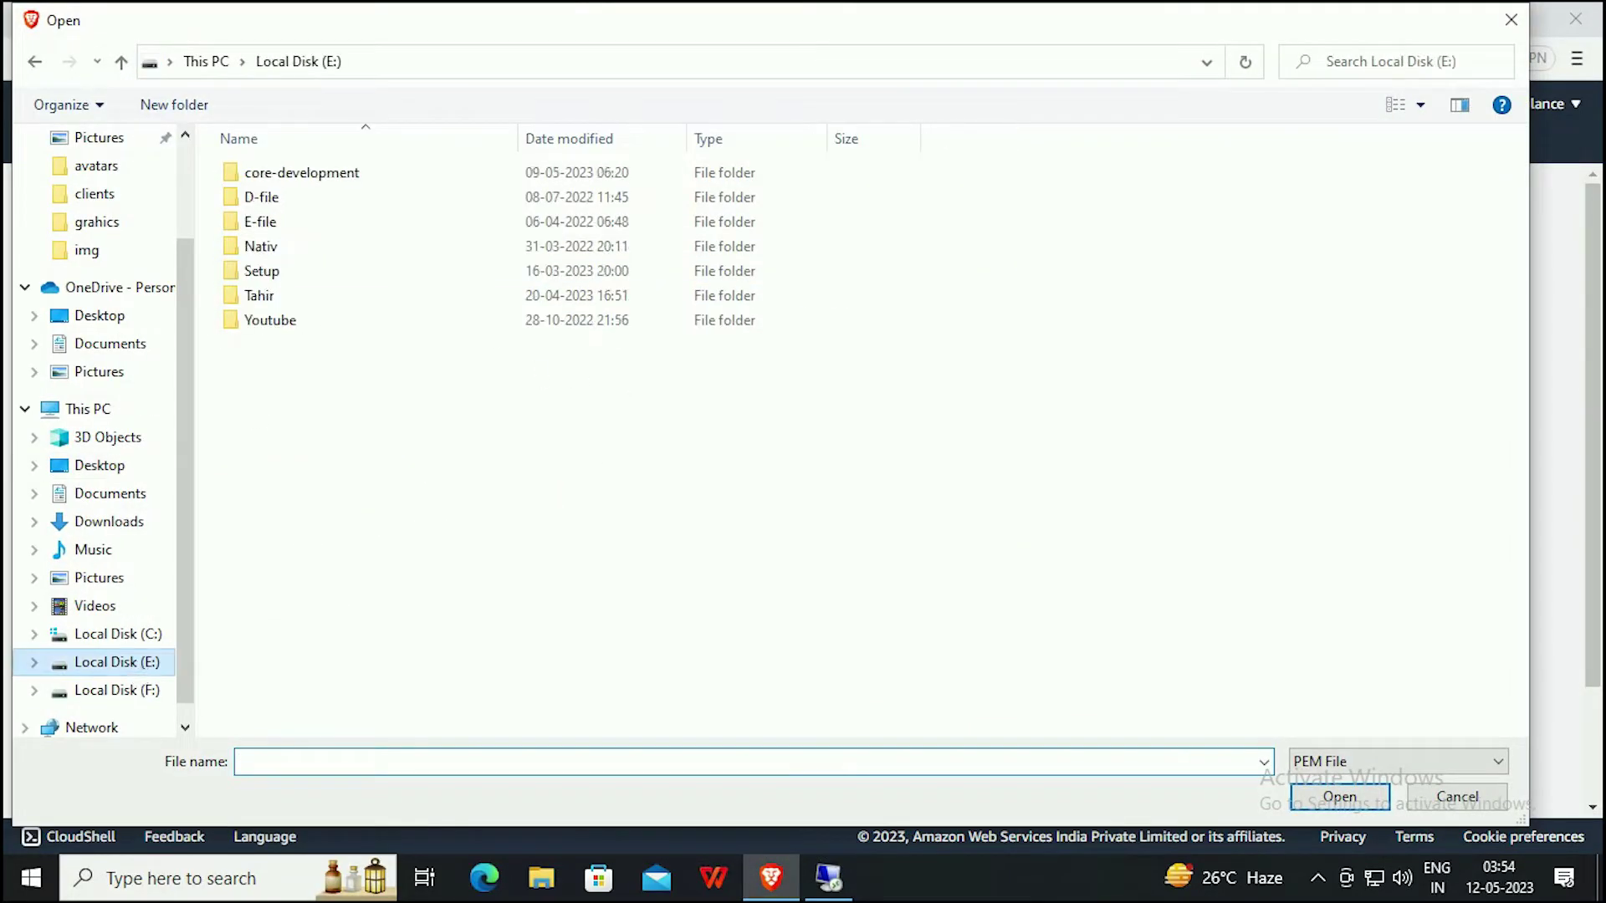
double_click(315, 178)
double_click(263, 198)
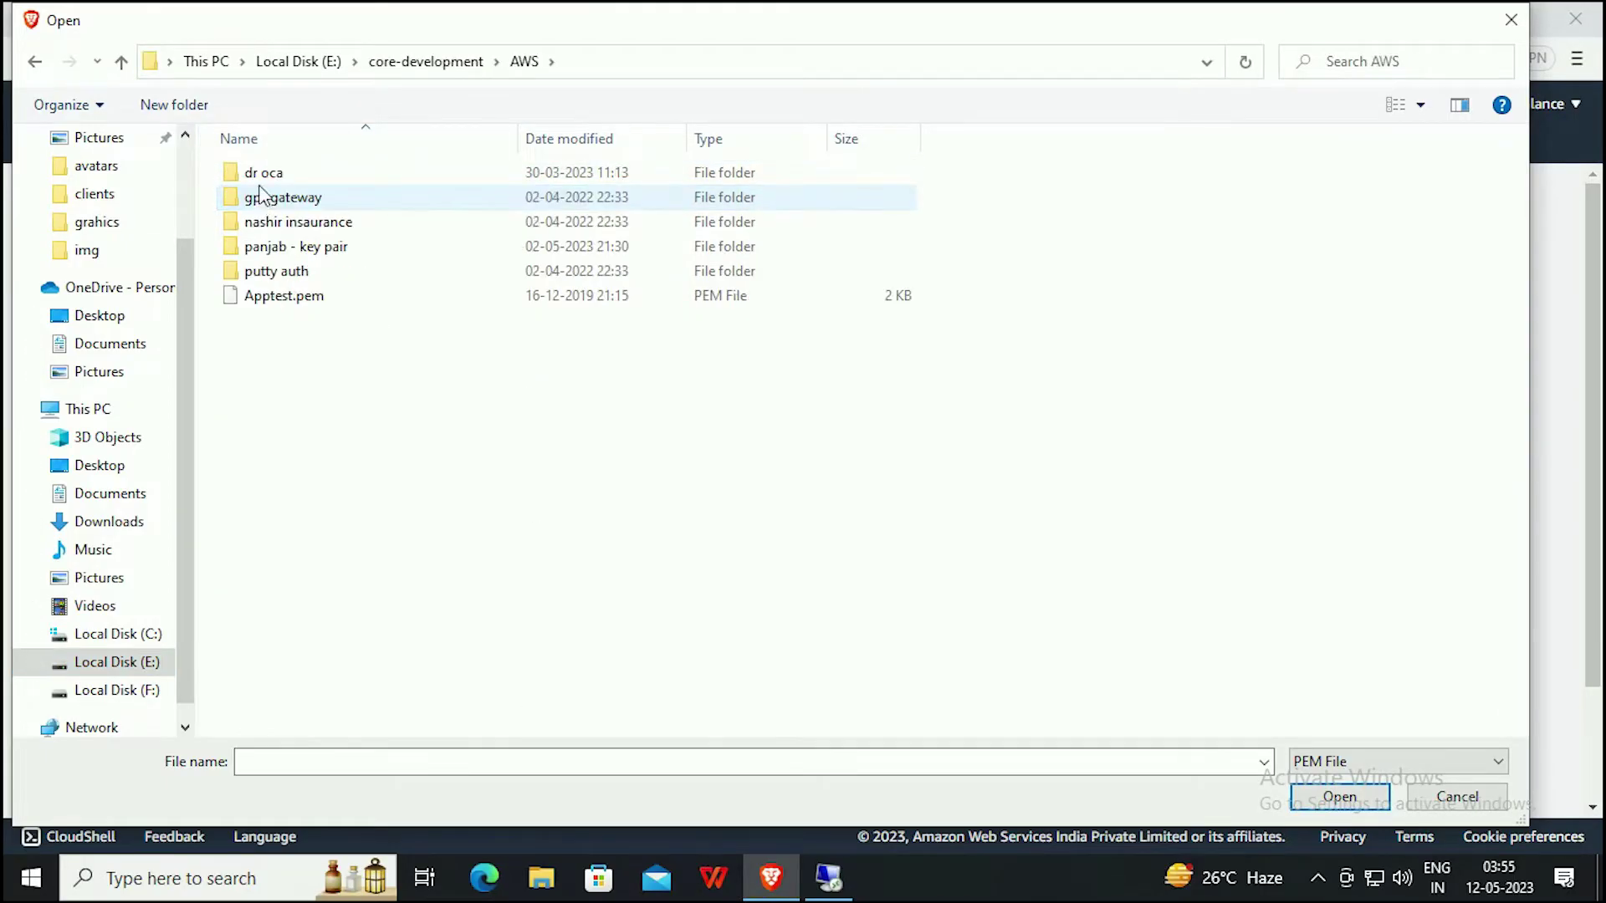
double_click(262, 174)
left_click(264, 177)
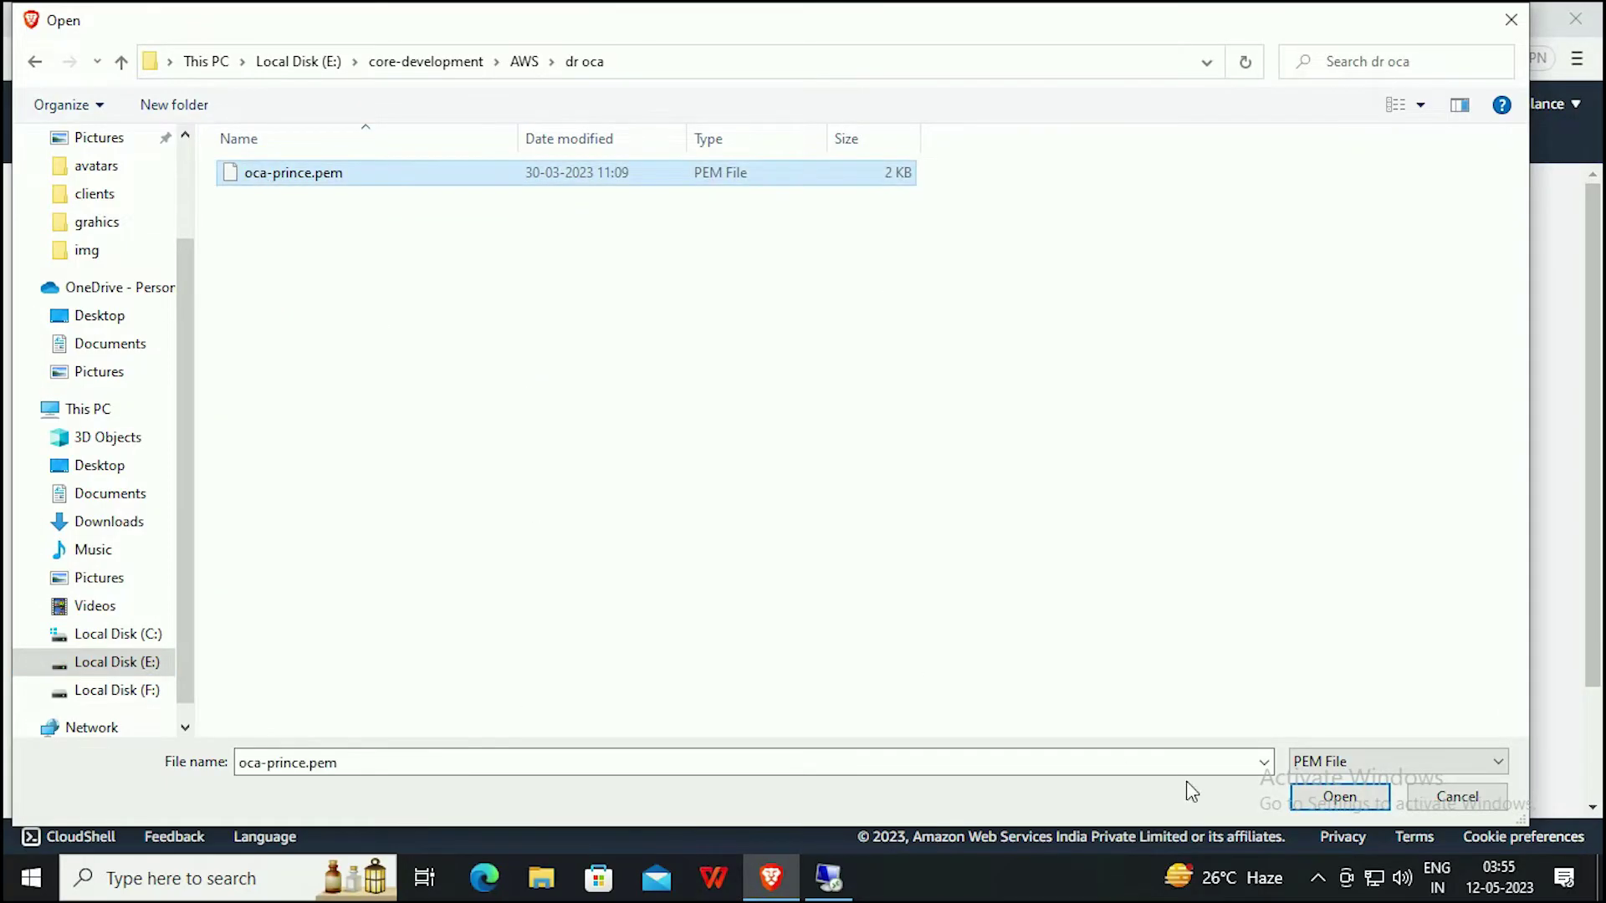
left_click(1338, 796)
scroll(744, 552, "down", 2)
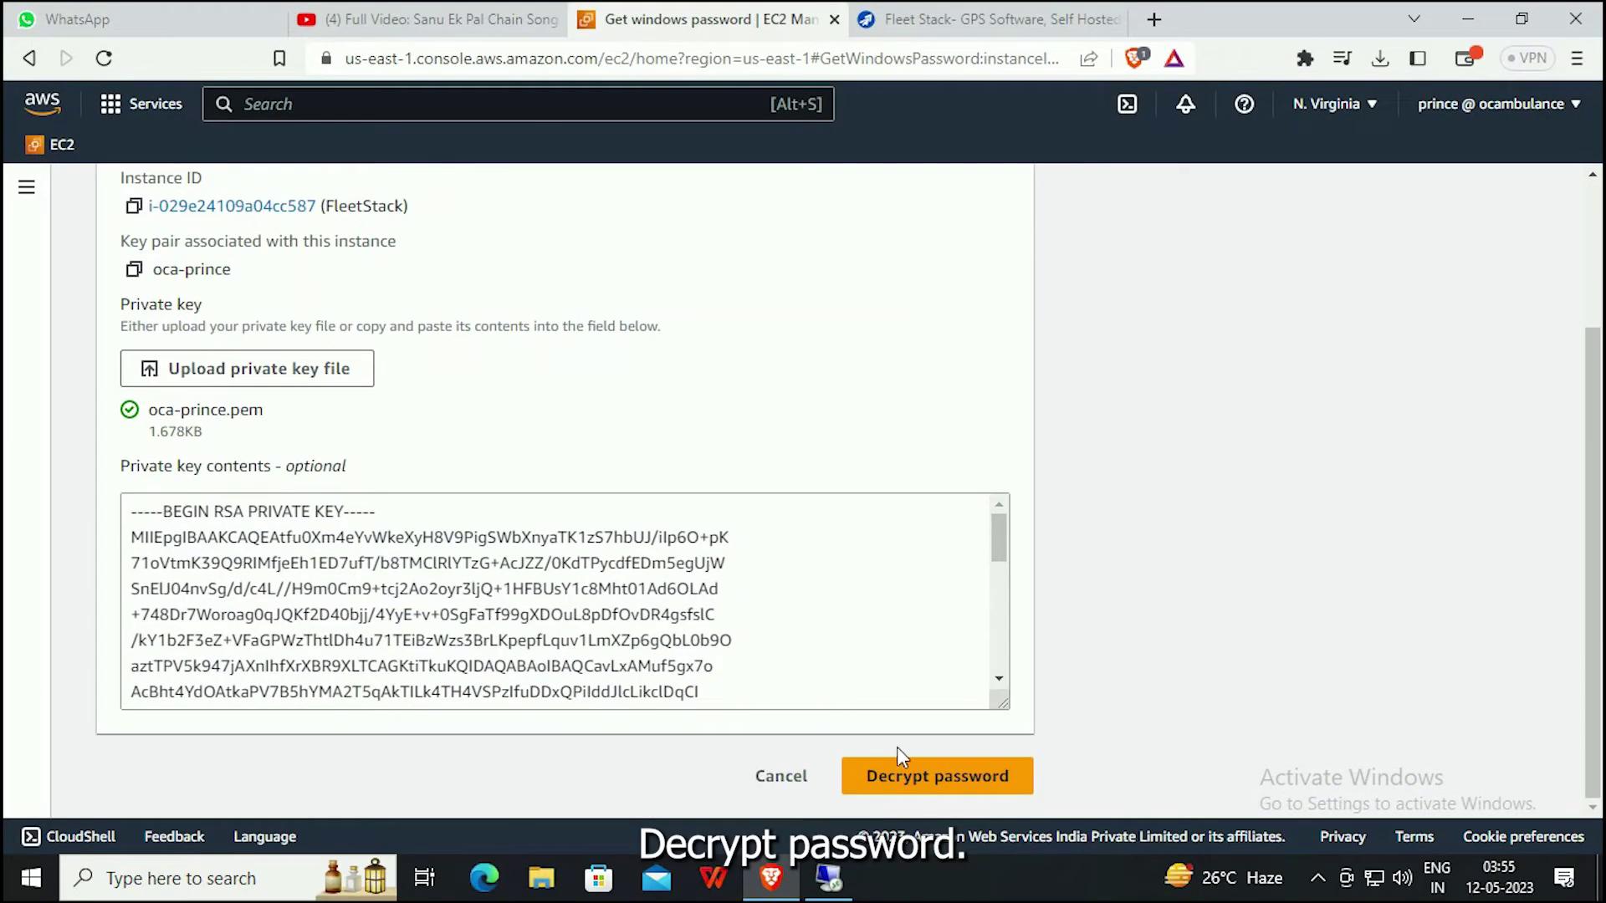
left_click(908, 771)
scroll(1086, 378, "down", 3)
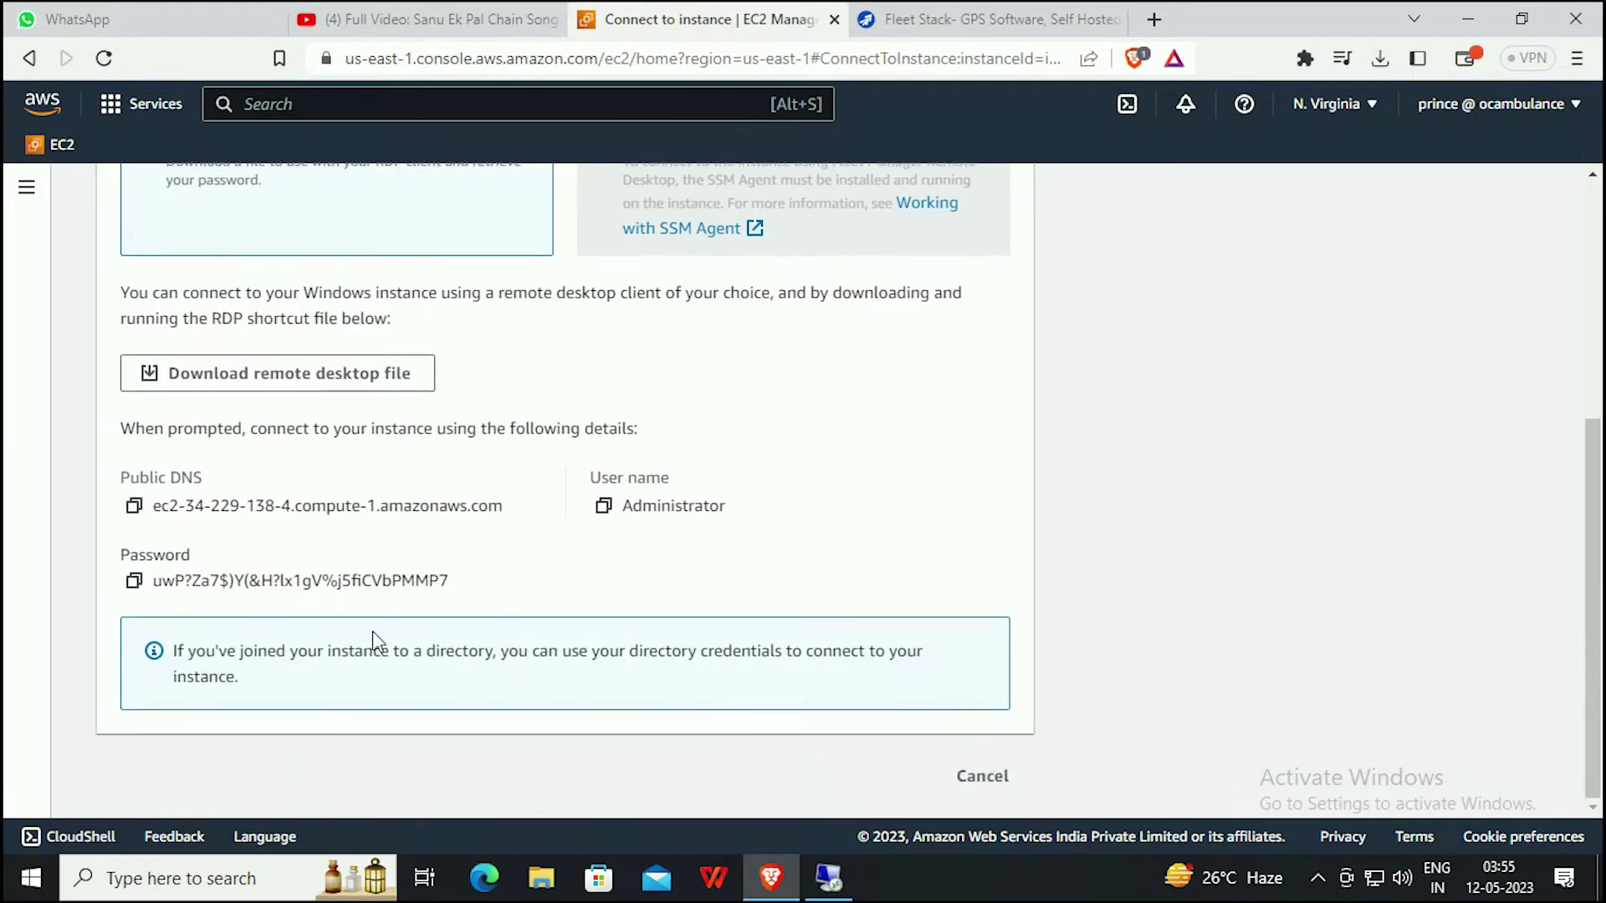
left_click(134, 580)
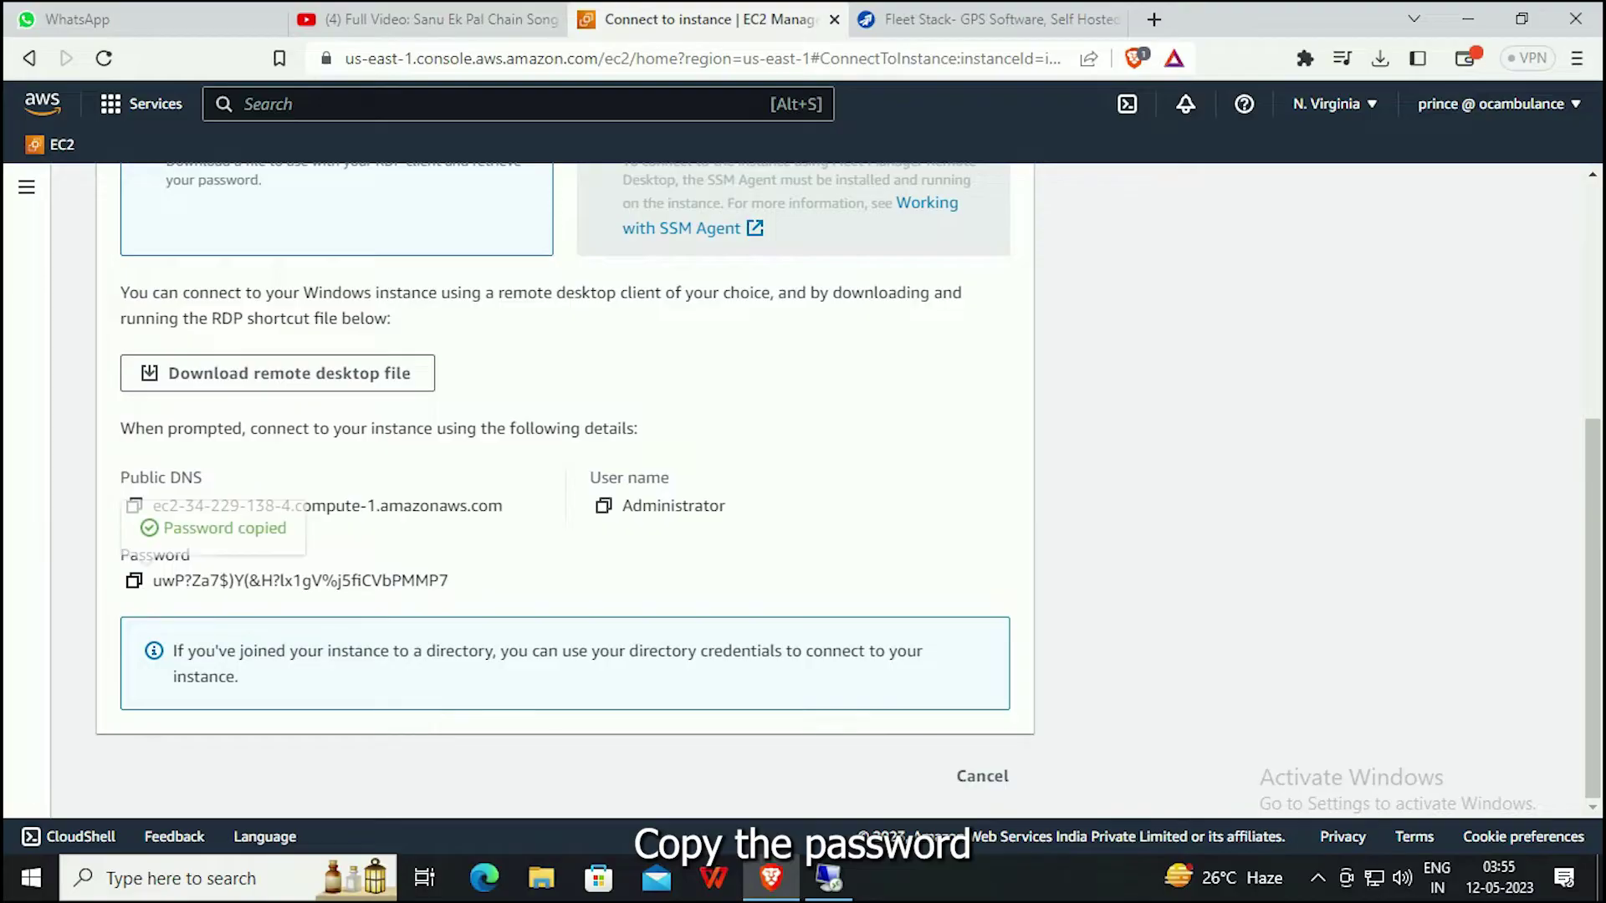
Paste the password into the credentials prompt, remember it, and connect.
left_click(843, 885)
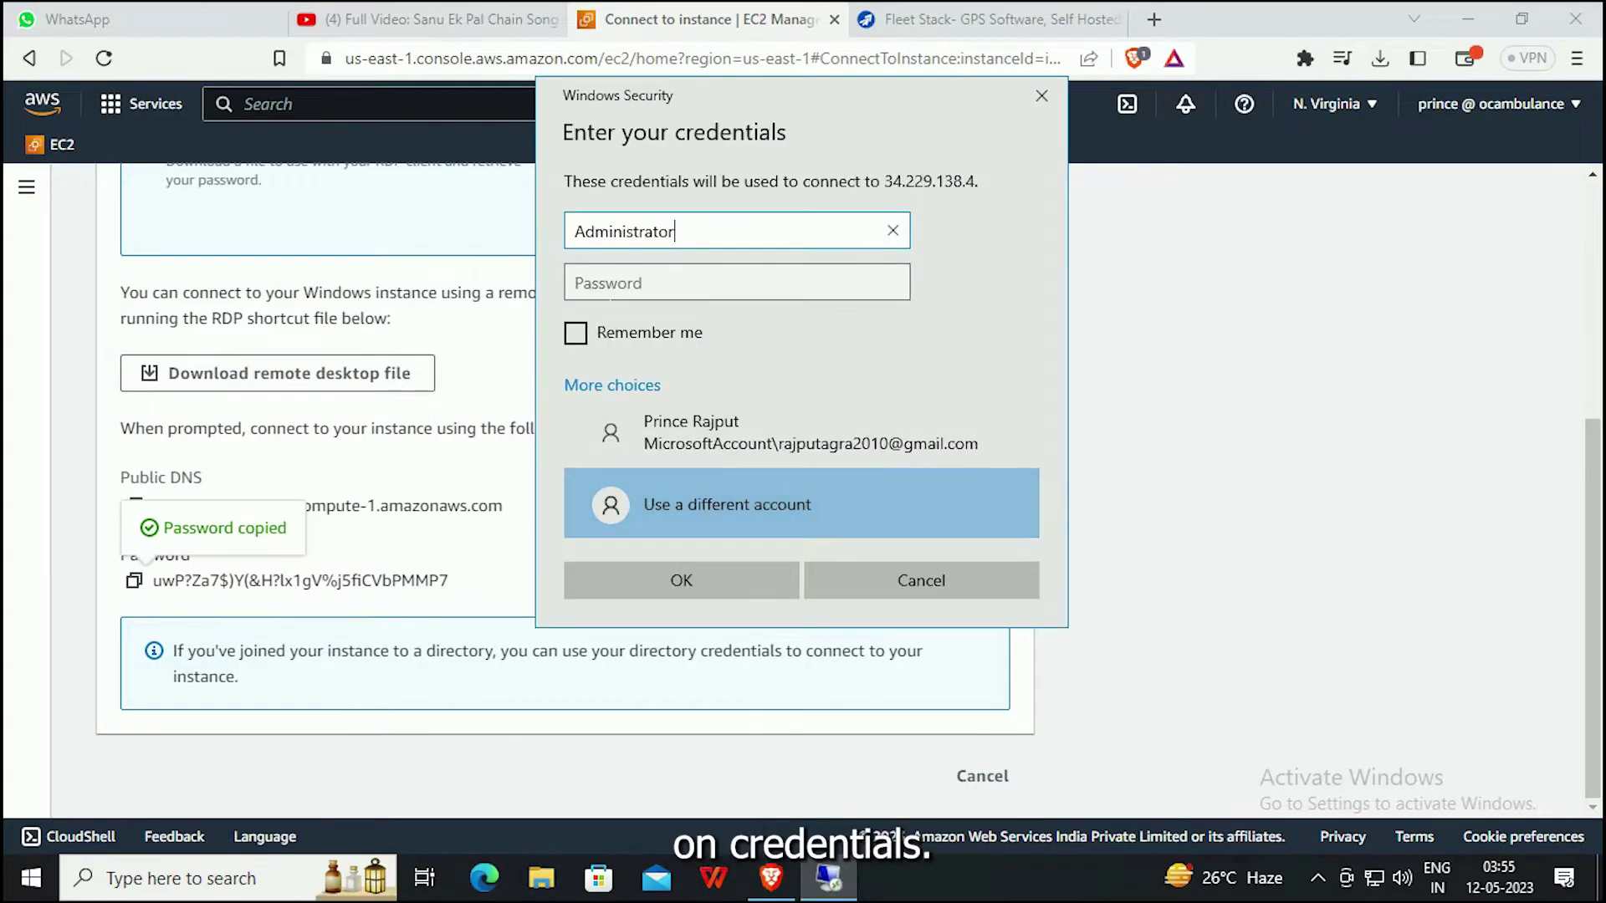
left_click(736, 282)
key("ctrl+v")
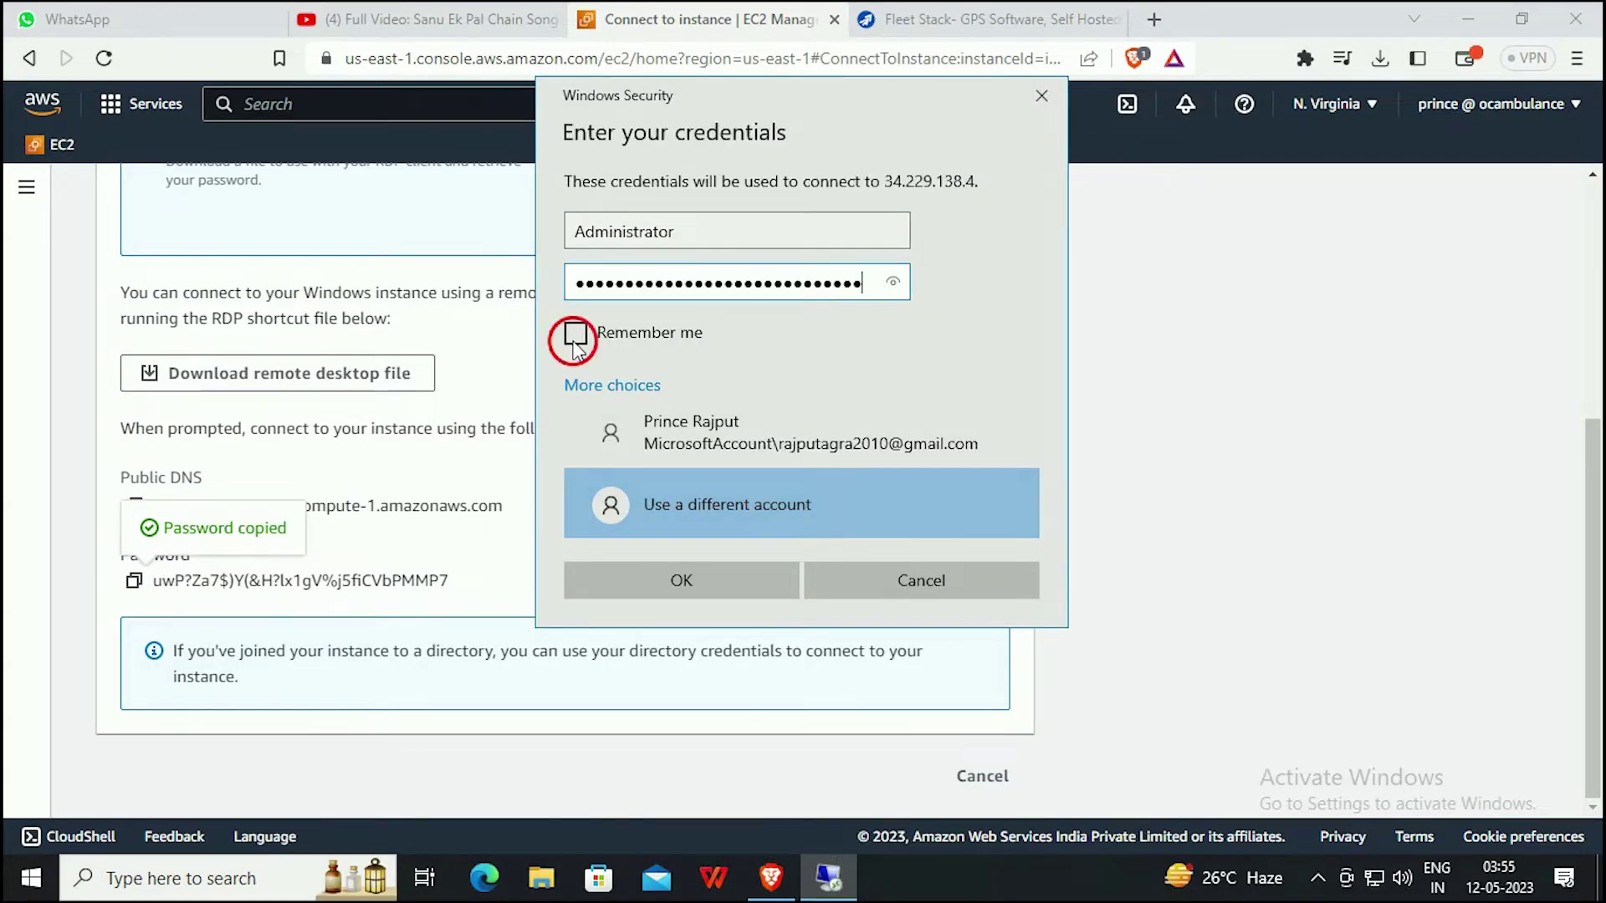
left_click(576, 335)
left_click(665, 584)
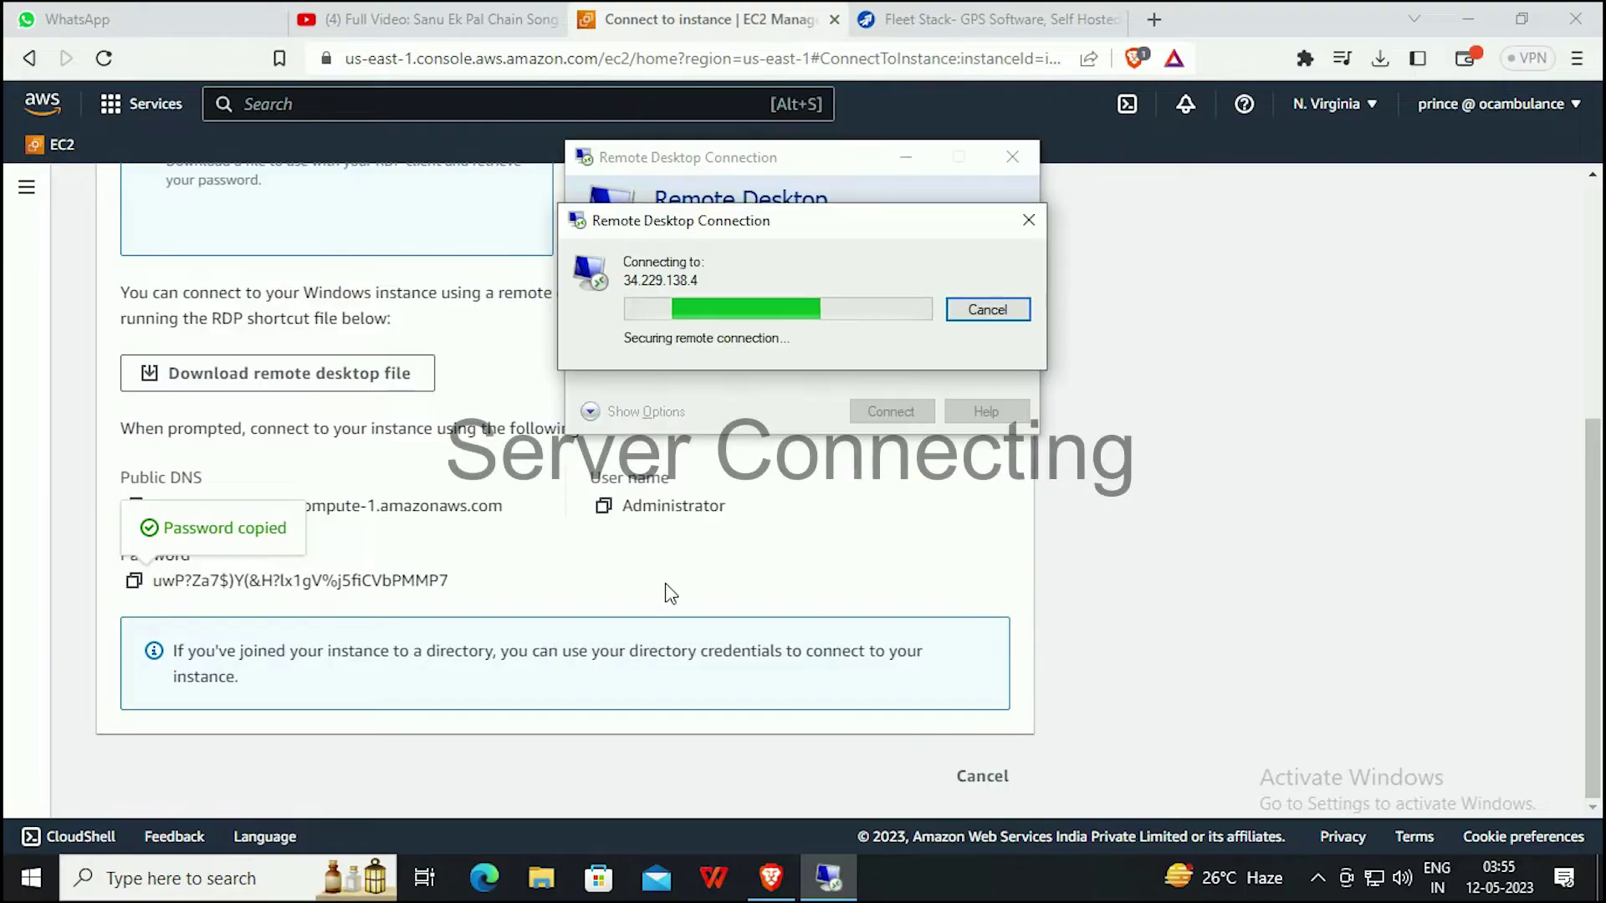
Accept the server certificate and launch Microsoft Edge on the remote server.
left_click(875, 493)
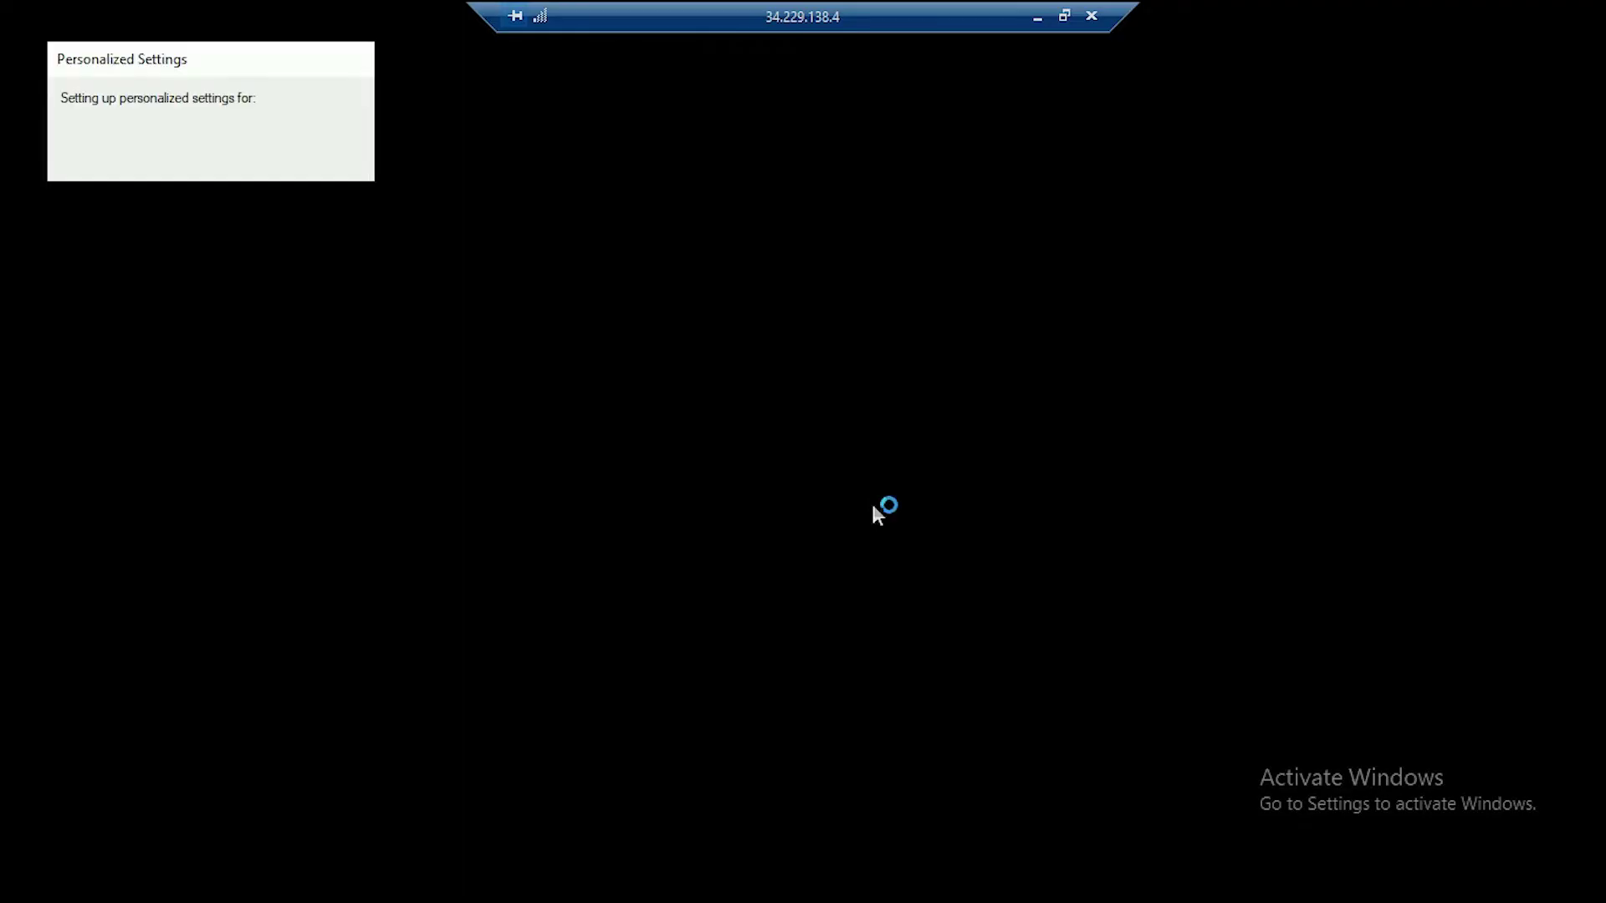
left_click(33, 890)
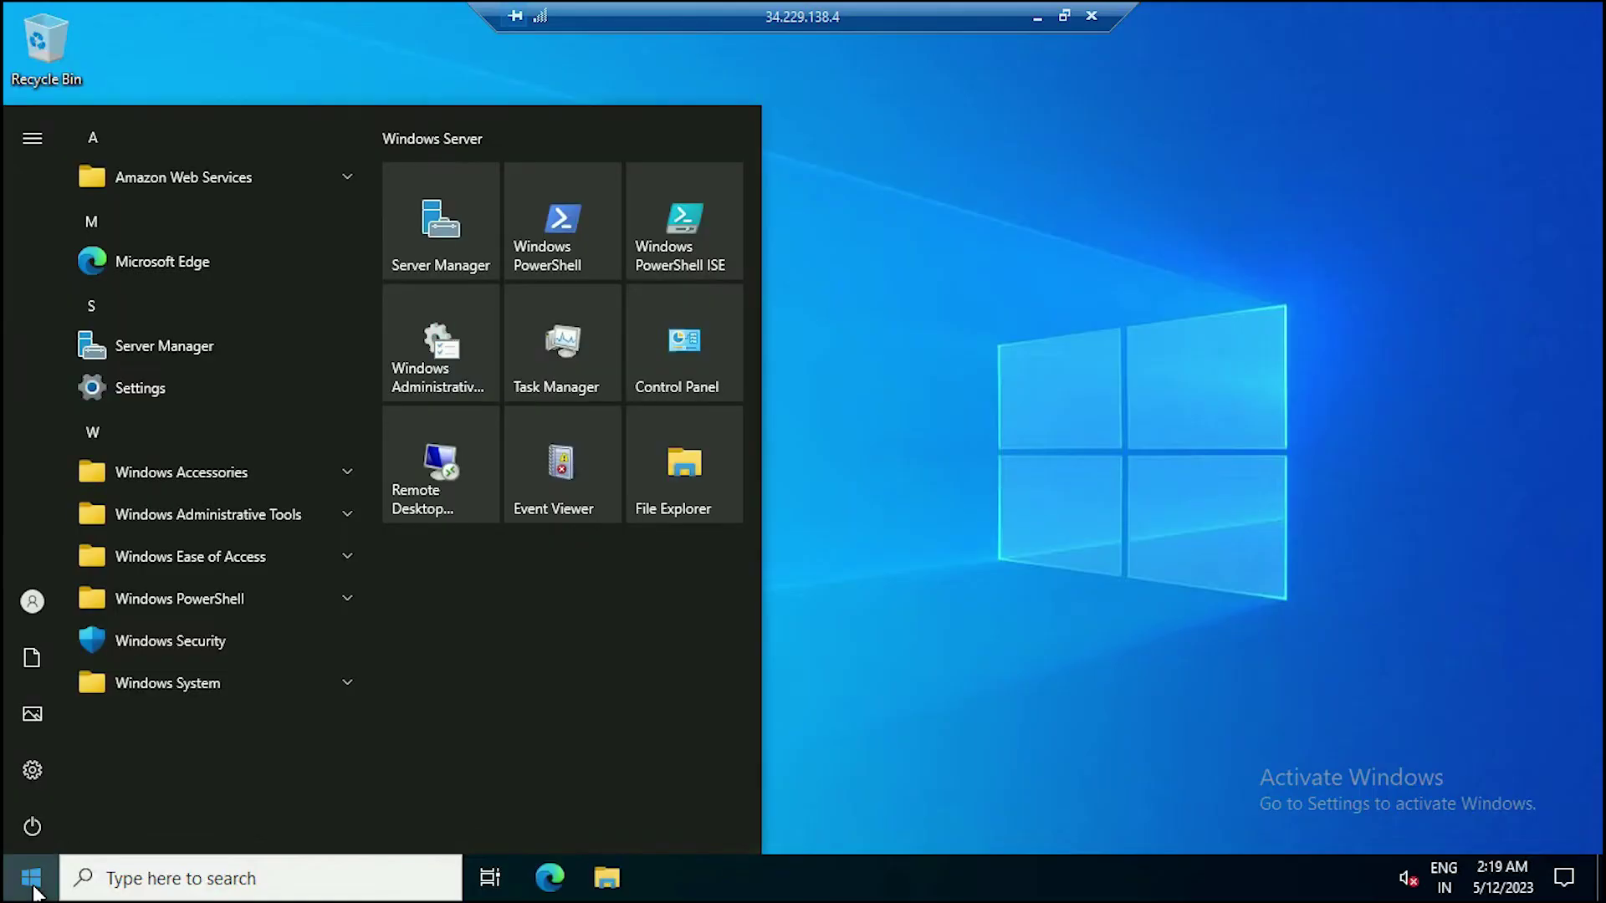
left_click(173, 267)
Go to fleetstack.in and download the FleetStack free trial v2.5.zip.
left_click(340, 66)
type("fleet")
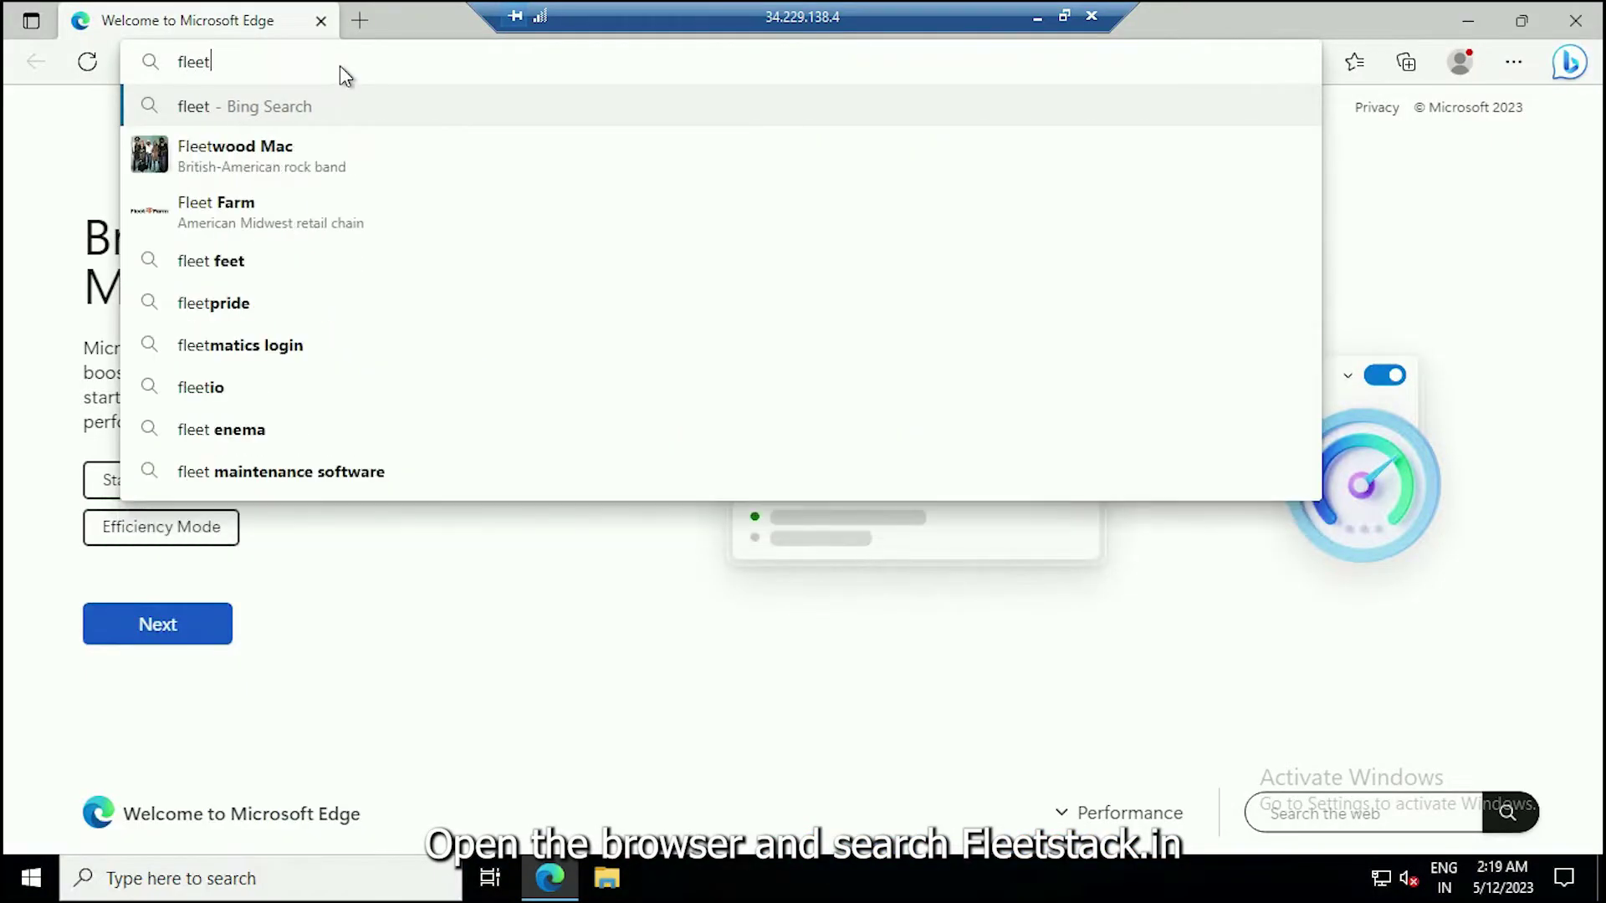
type("stack.in")
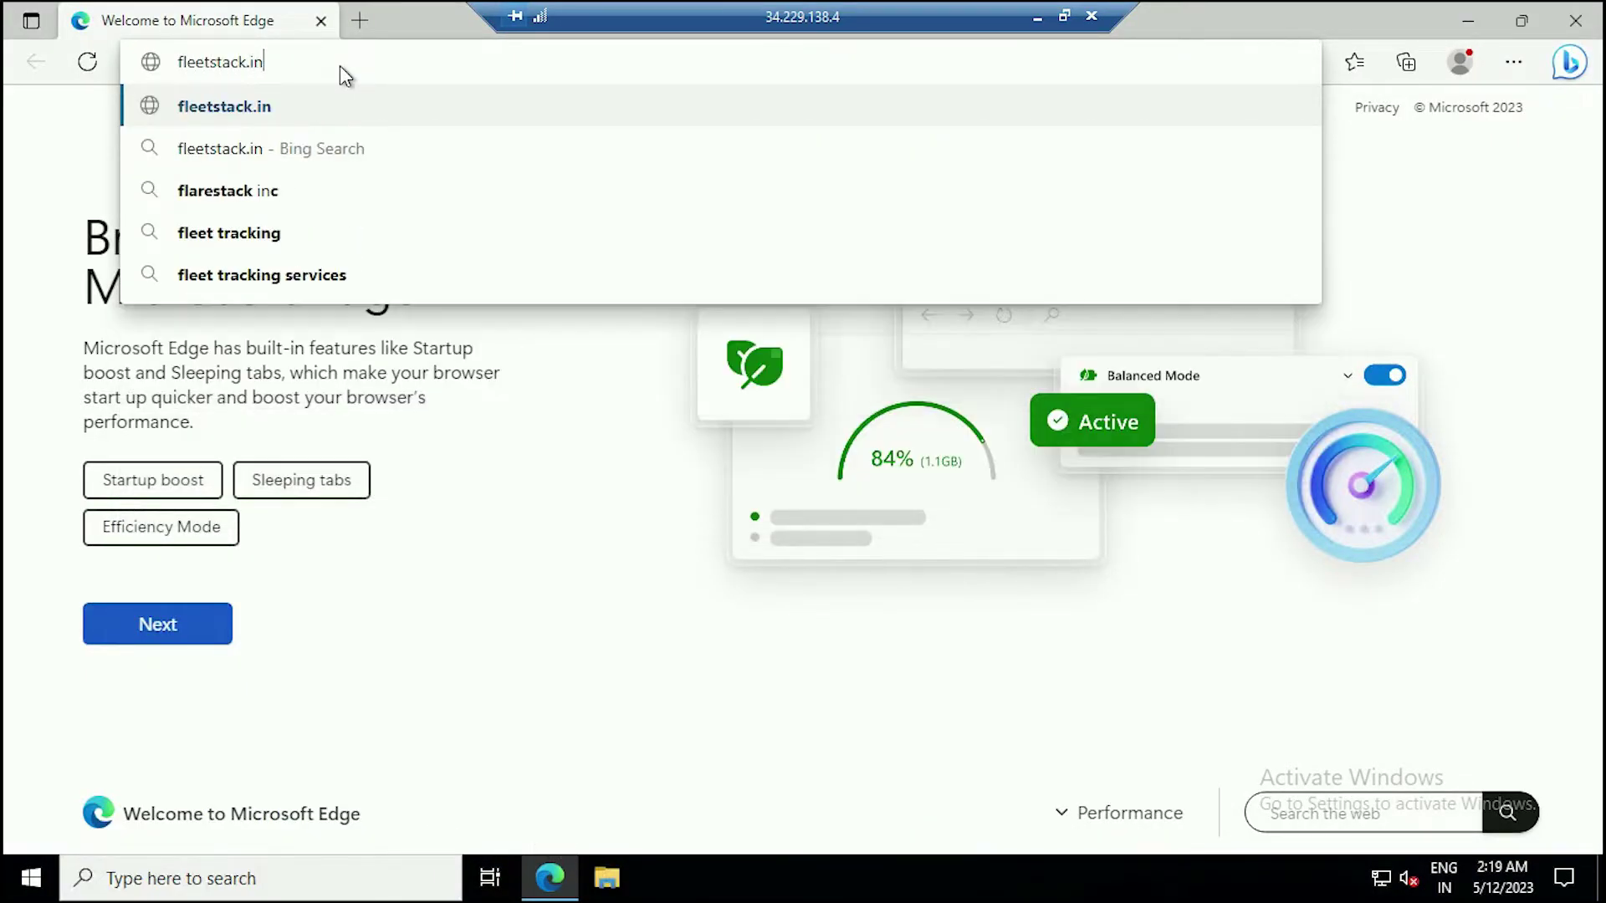
key("Return")
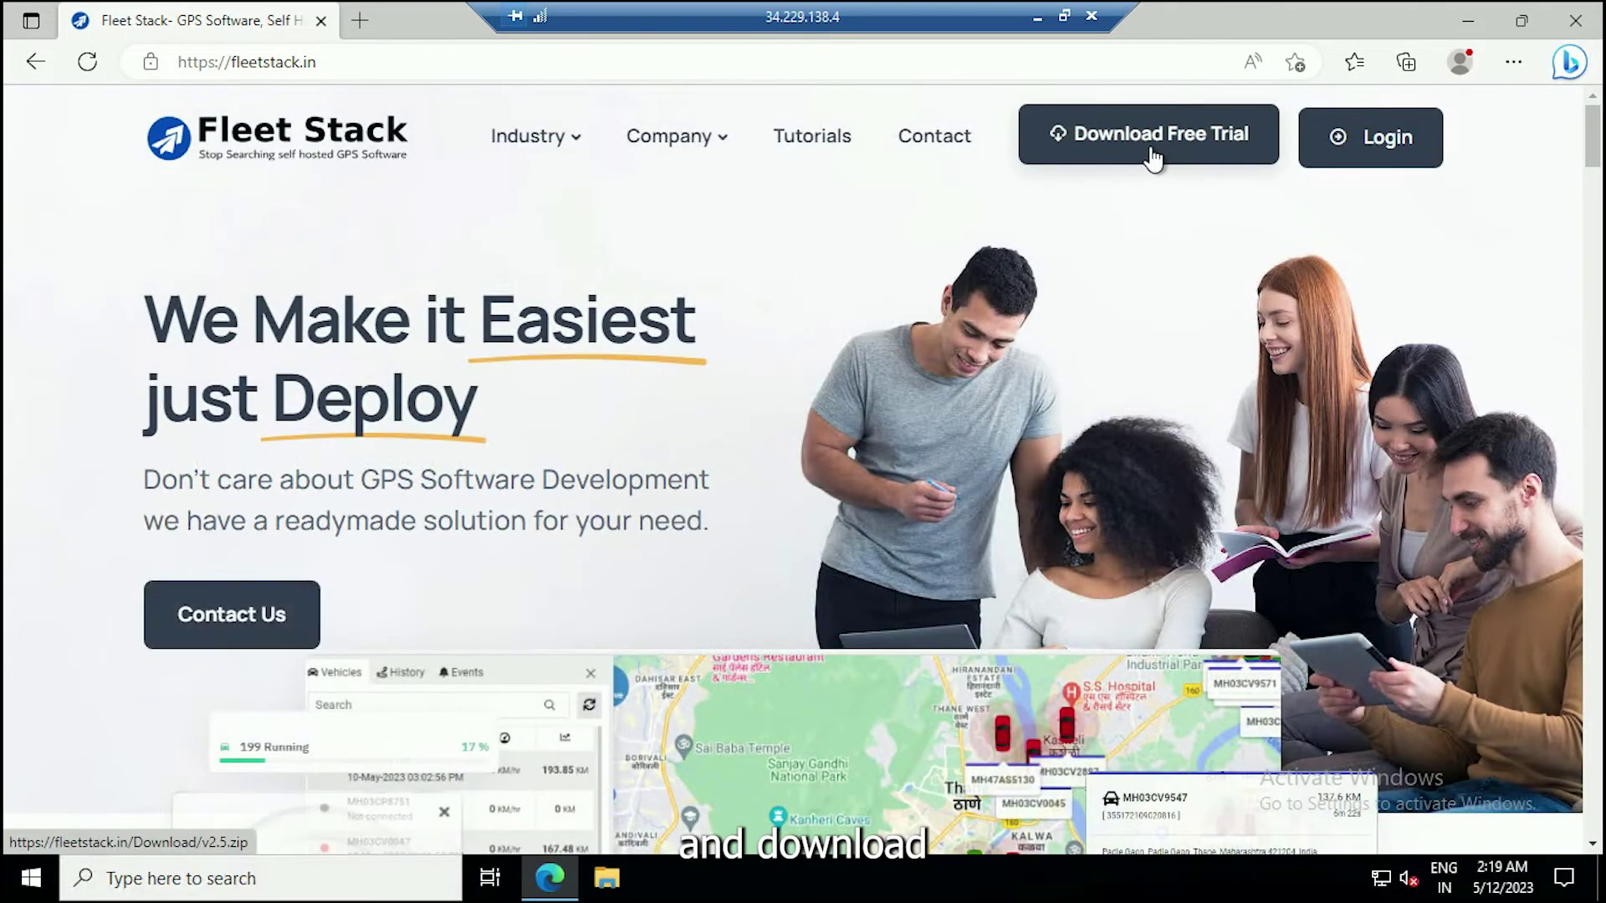
left_click(1150, 155)
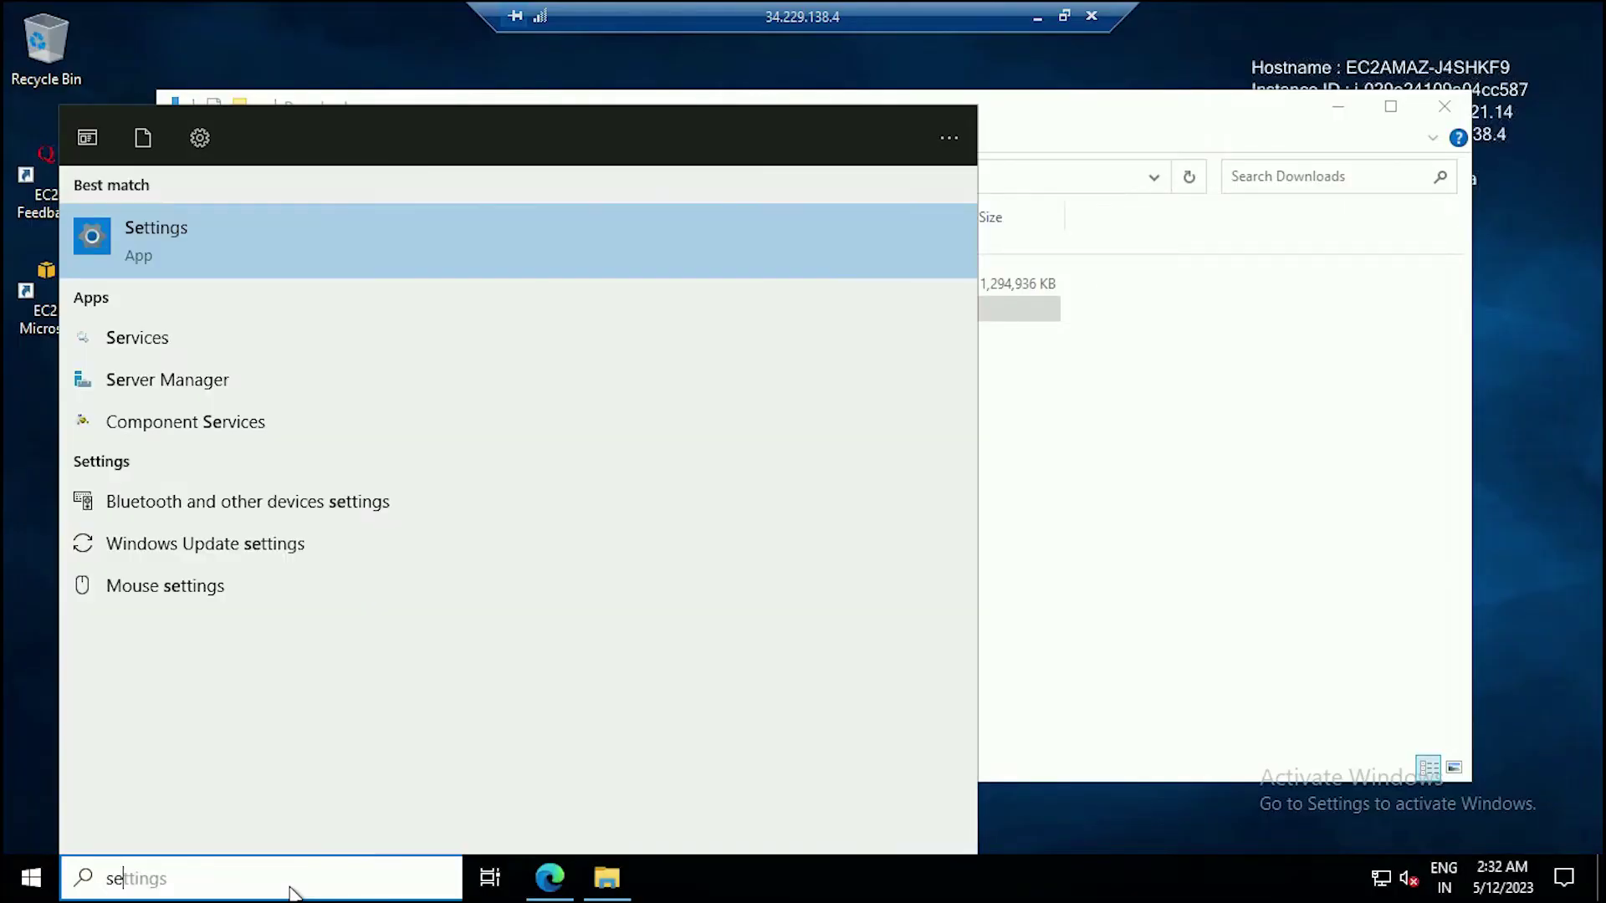
Open Windows Security maximized and go to Virus & threat protection Manage settings.
type("curity")
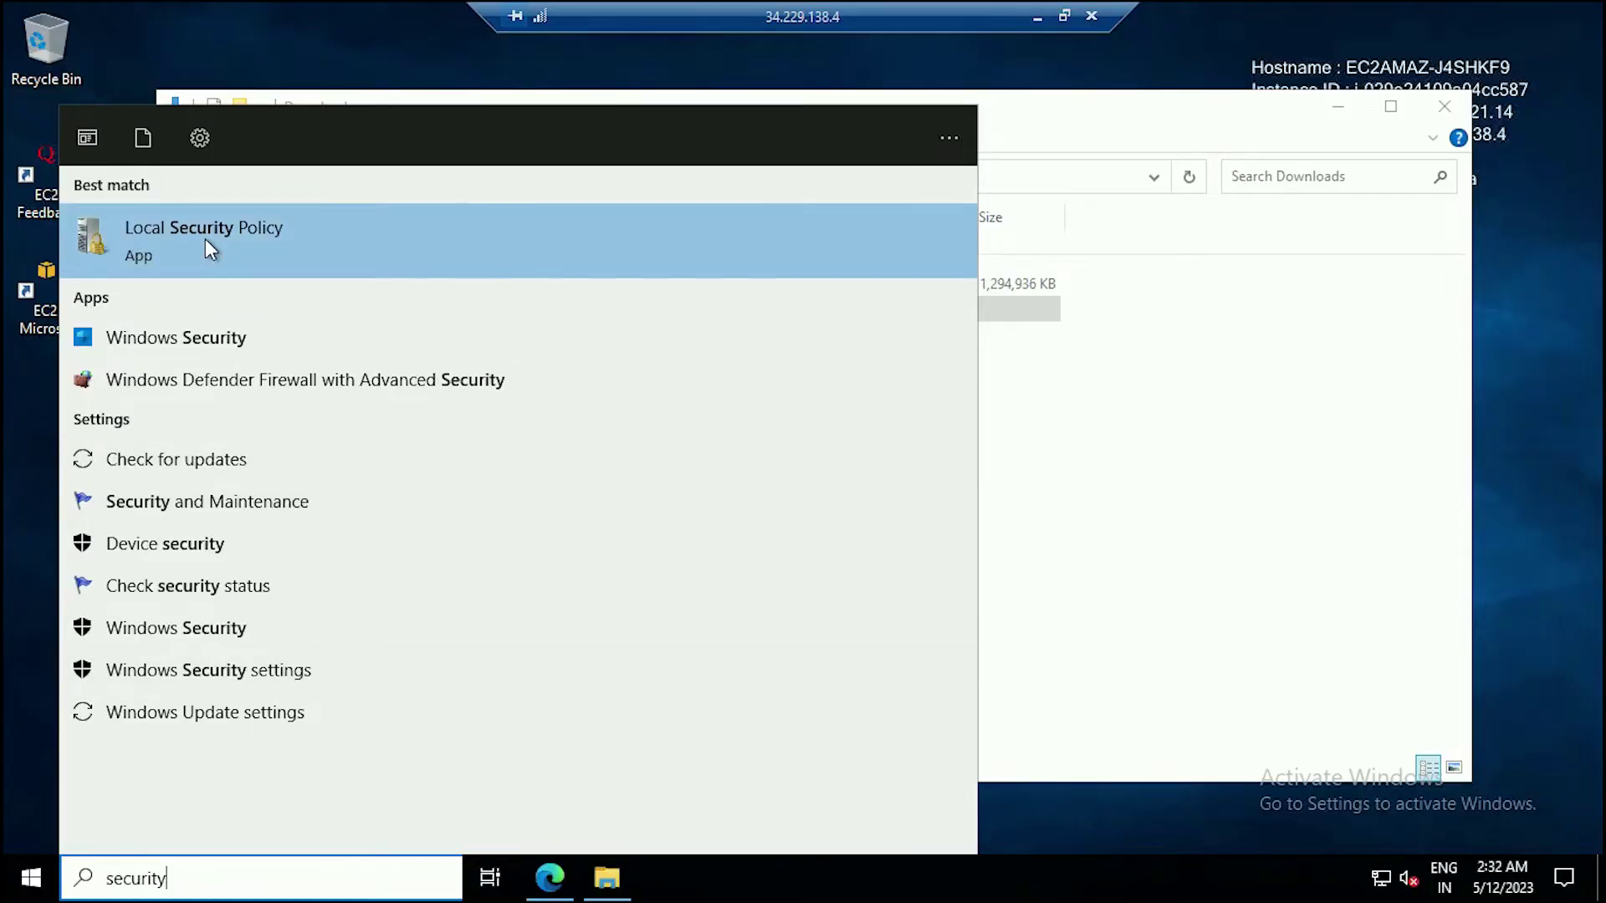
left_click(178, 543)
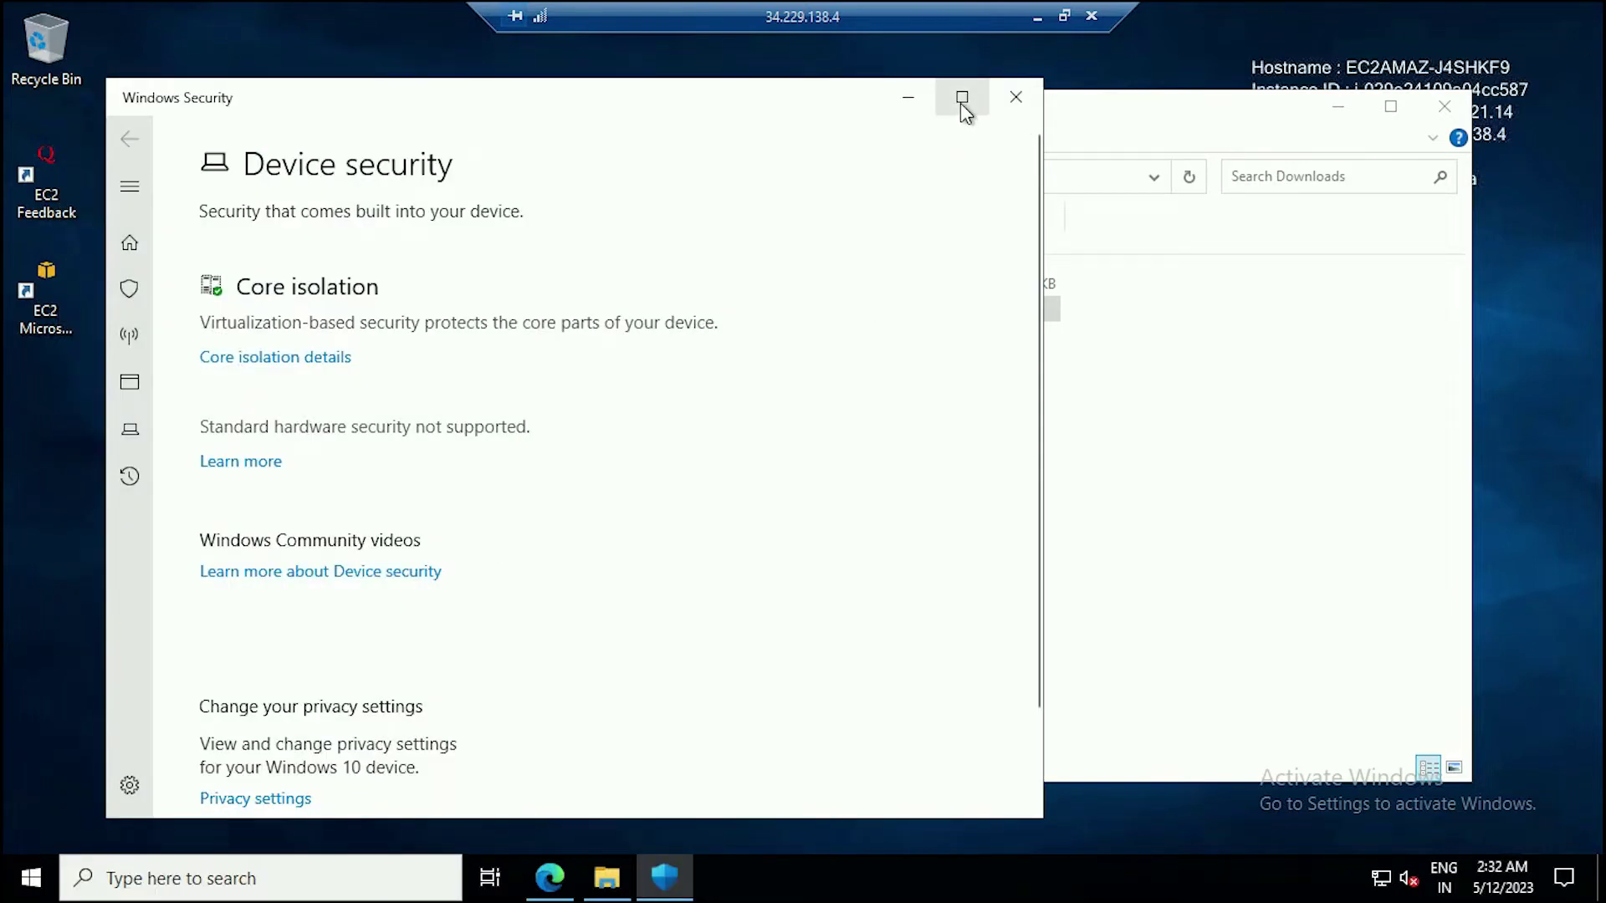
left_click(963, 100)
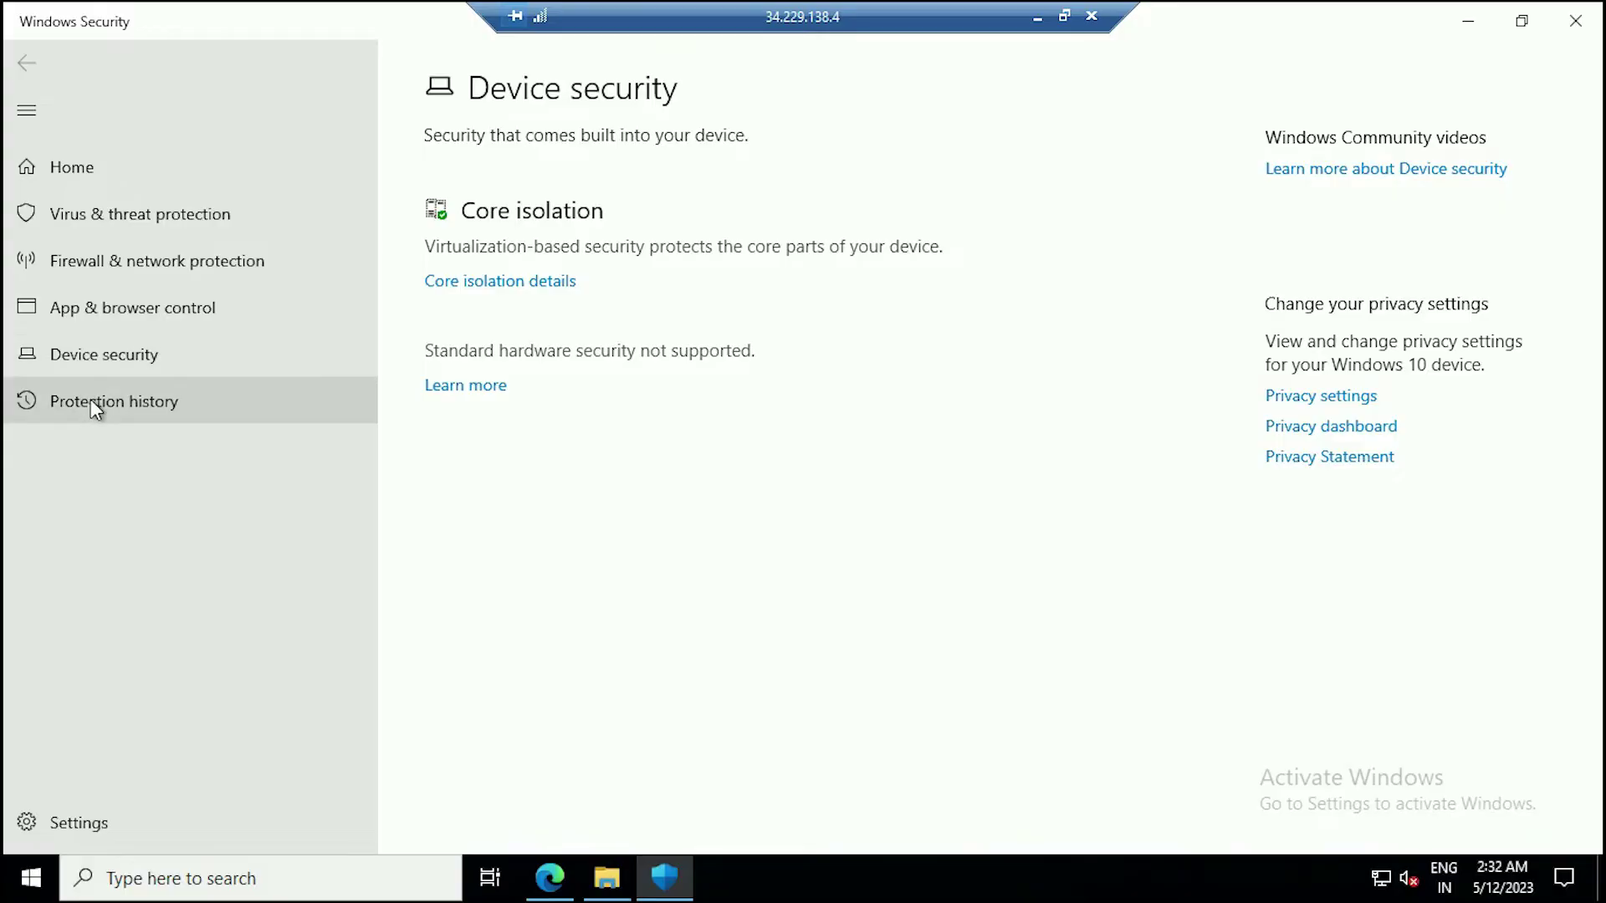
left_click(102, 218)
left_click(487, 631)
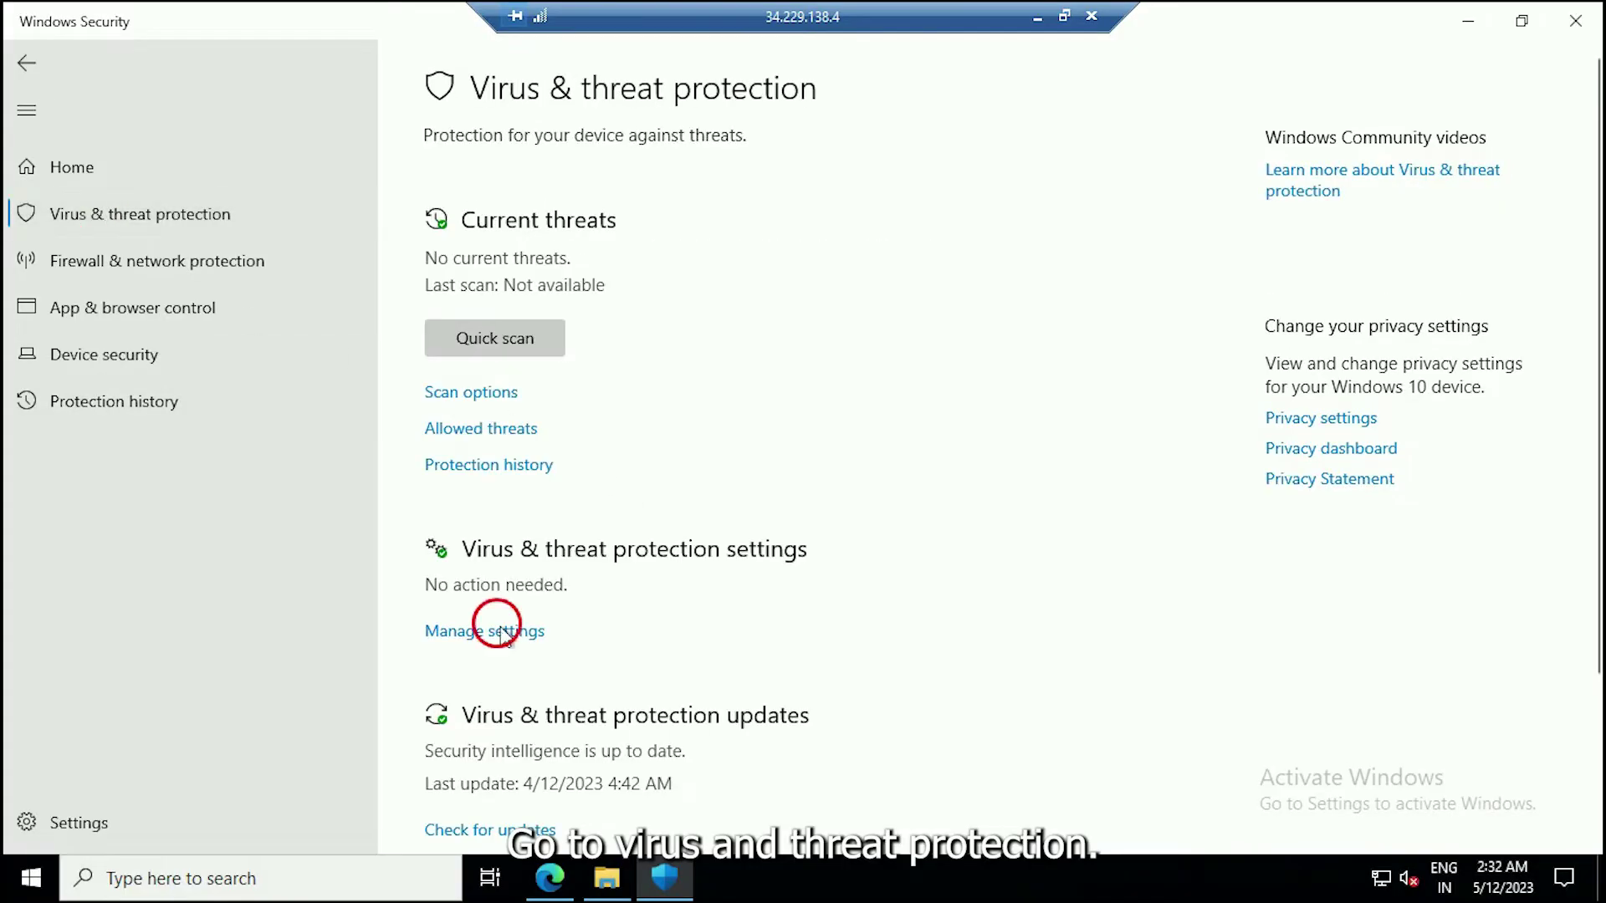
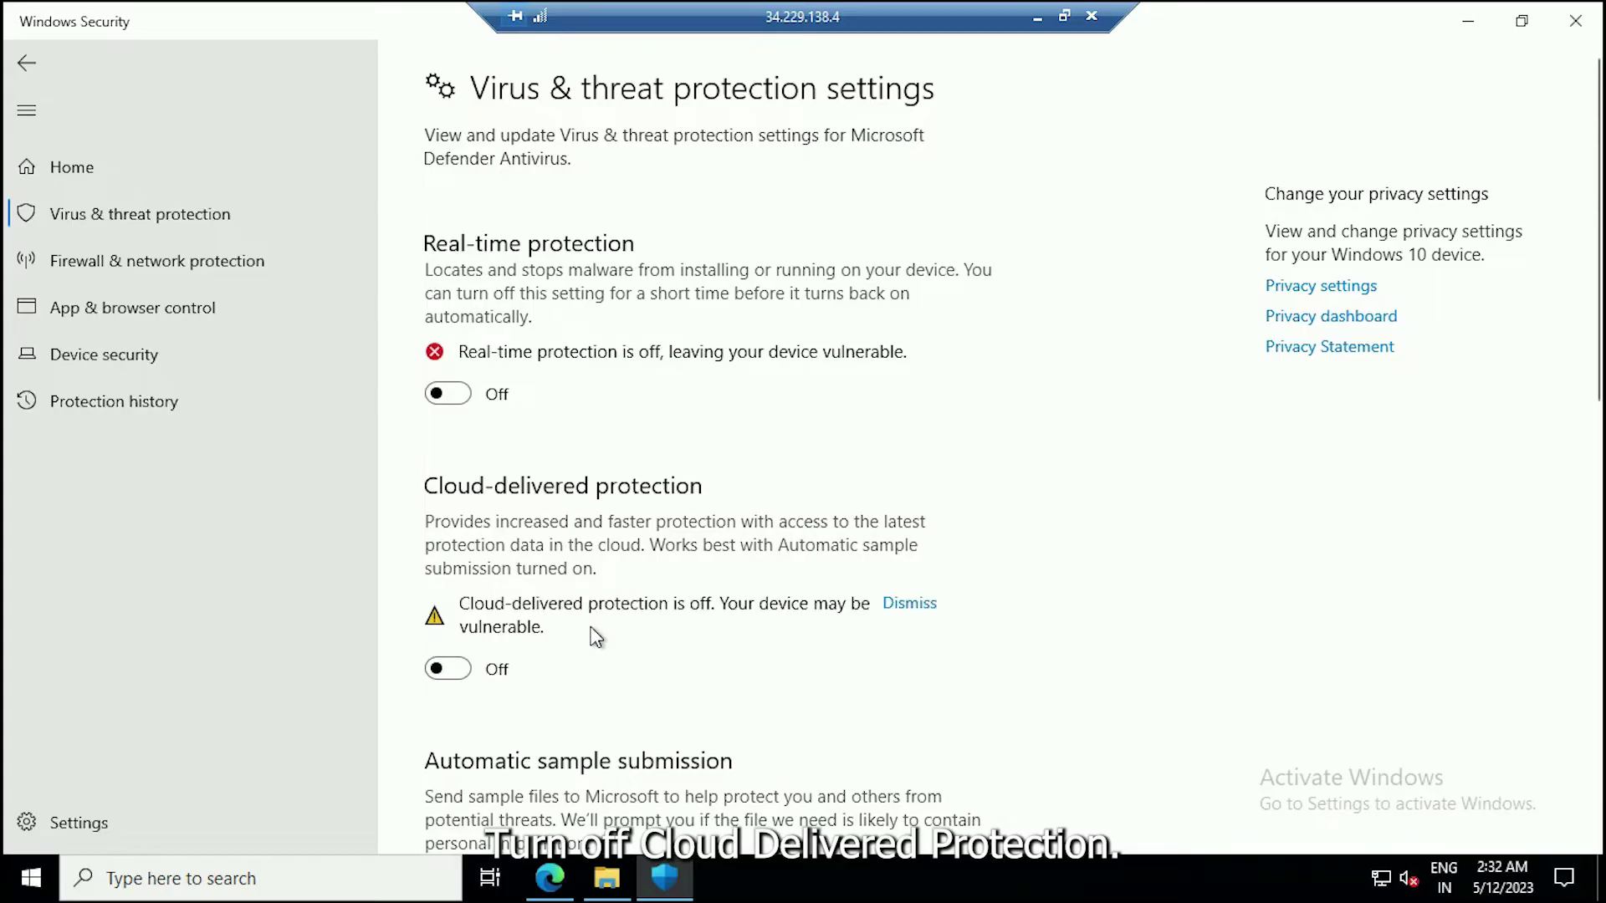
Switch off cloud-delivered protection and automatic sample submission, then close Windows Security.
scroll(544, 652, "down", 3)
scroll(602, 674, "down", 8)
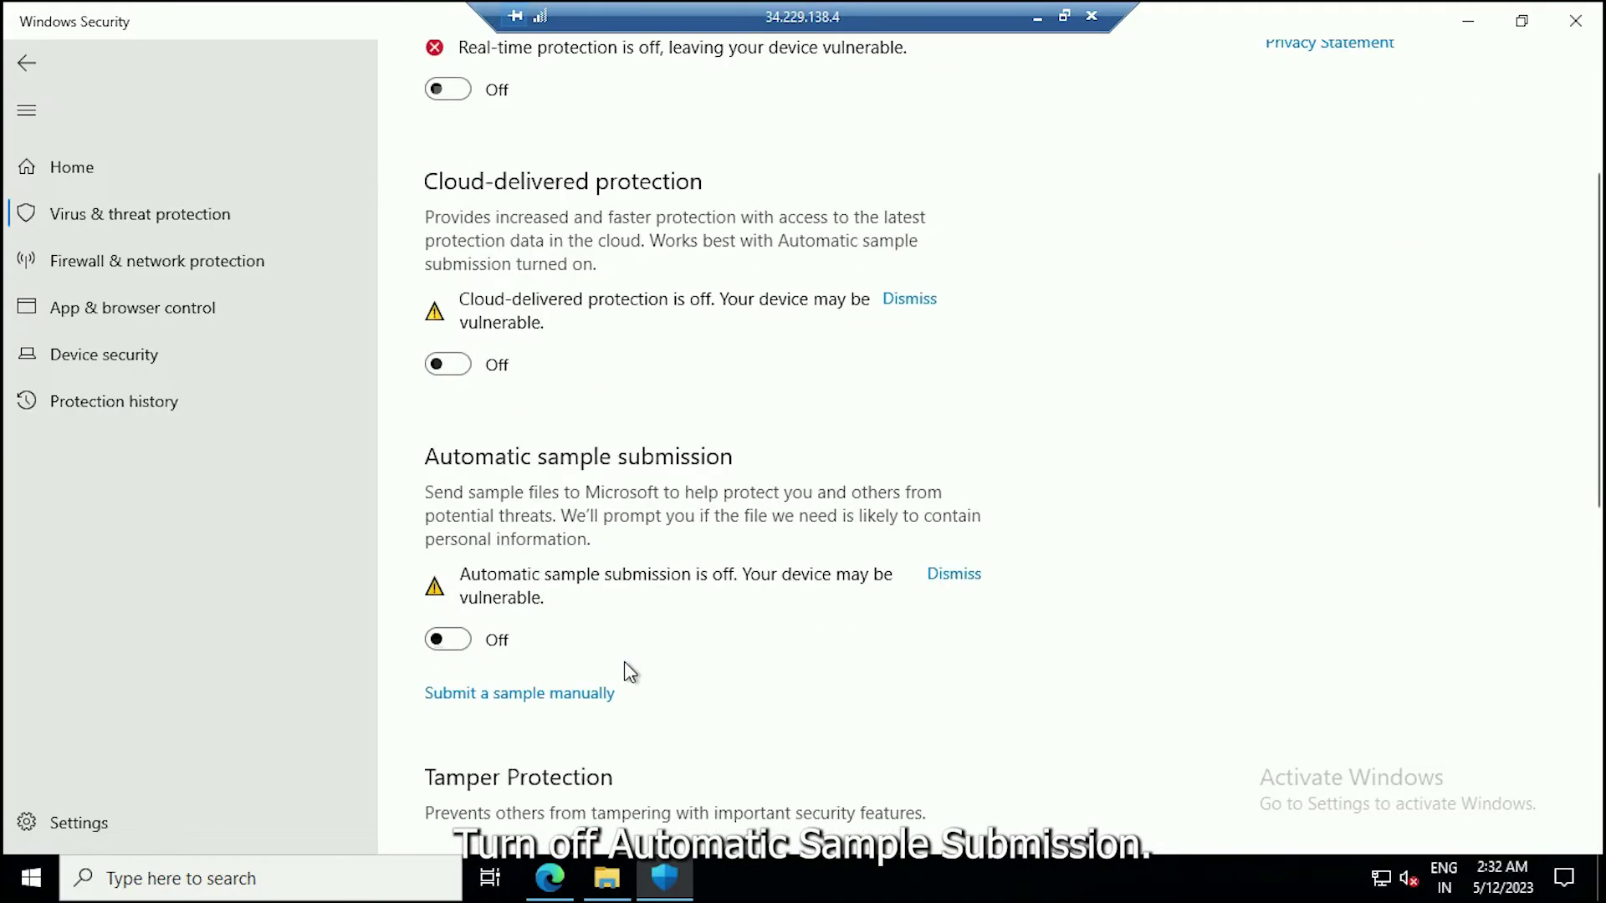
scroll(828, 535, "up", 10)
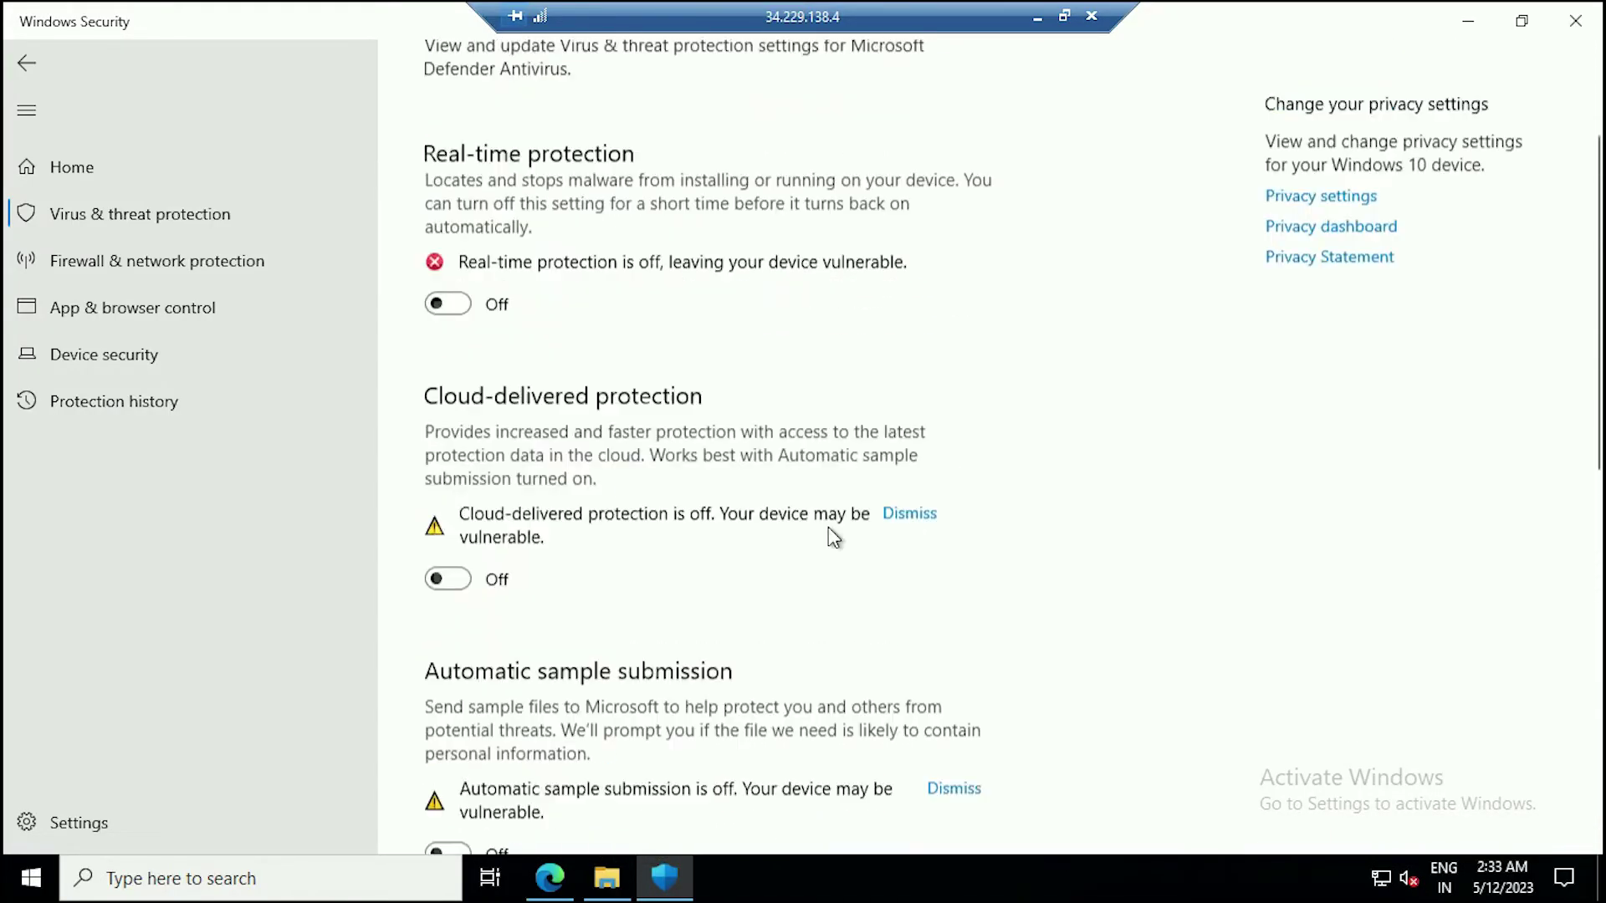
left_click(1576, 21)
Extract the v2.5 zip archive to its proposed folder.
right_click(421, 289)
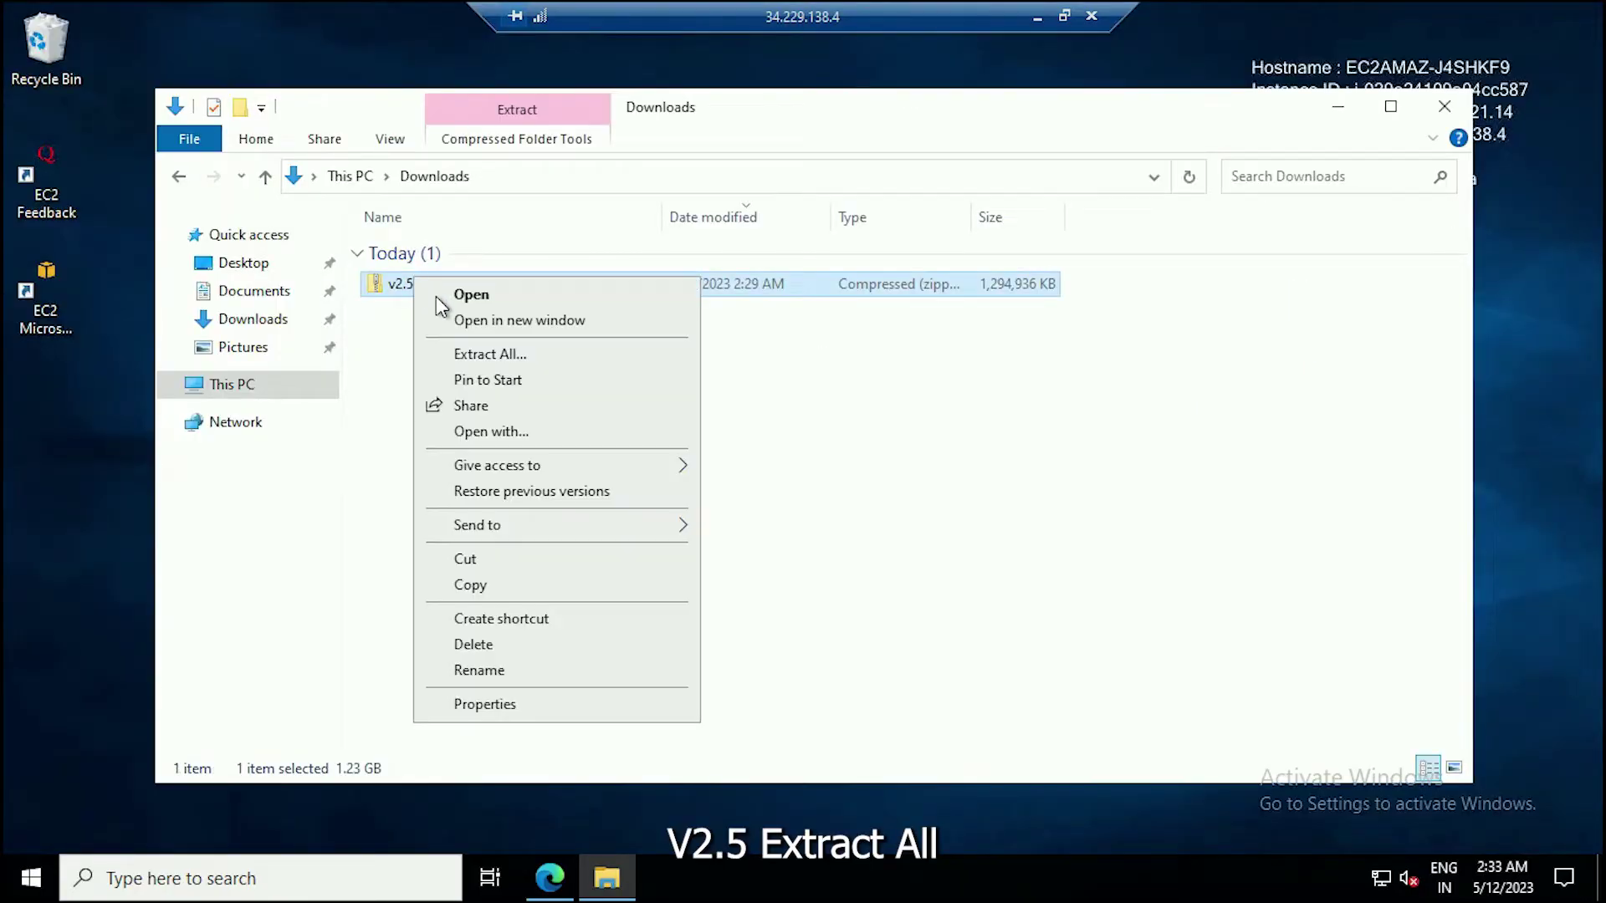
left_click(493, 355)
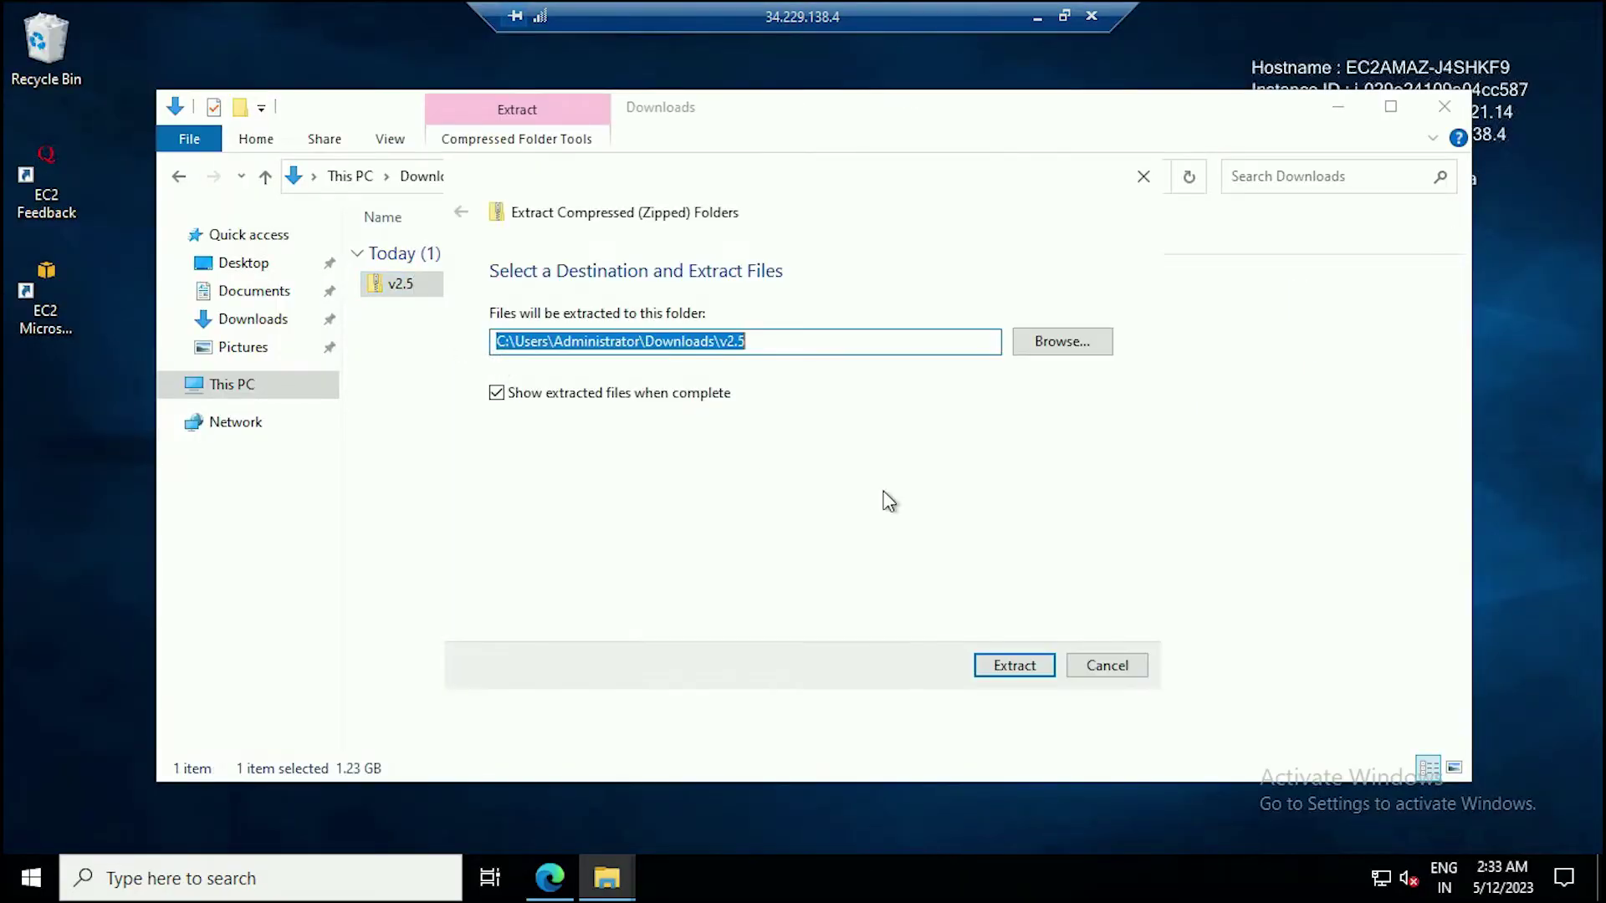
left_click(1030, 660)
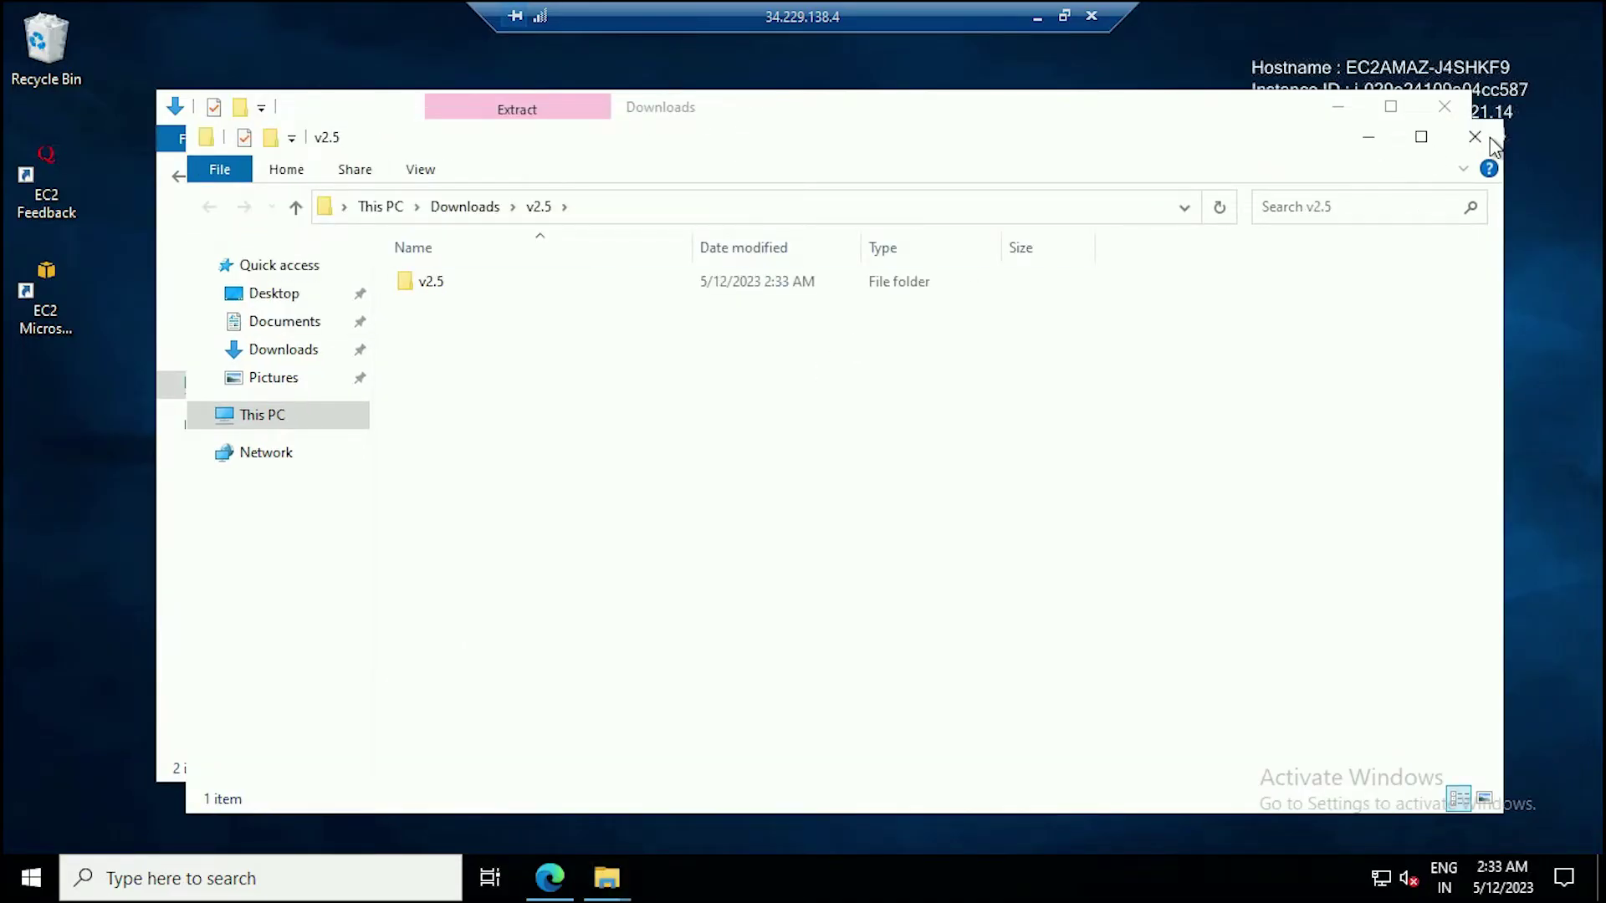
left_click(1450, 107)
Run Stack from the extracted v2.5 folder, allowing it past the SmartScreen warning.
left_click(434, 284)
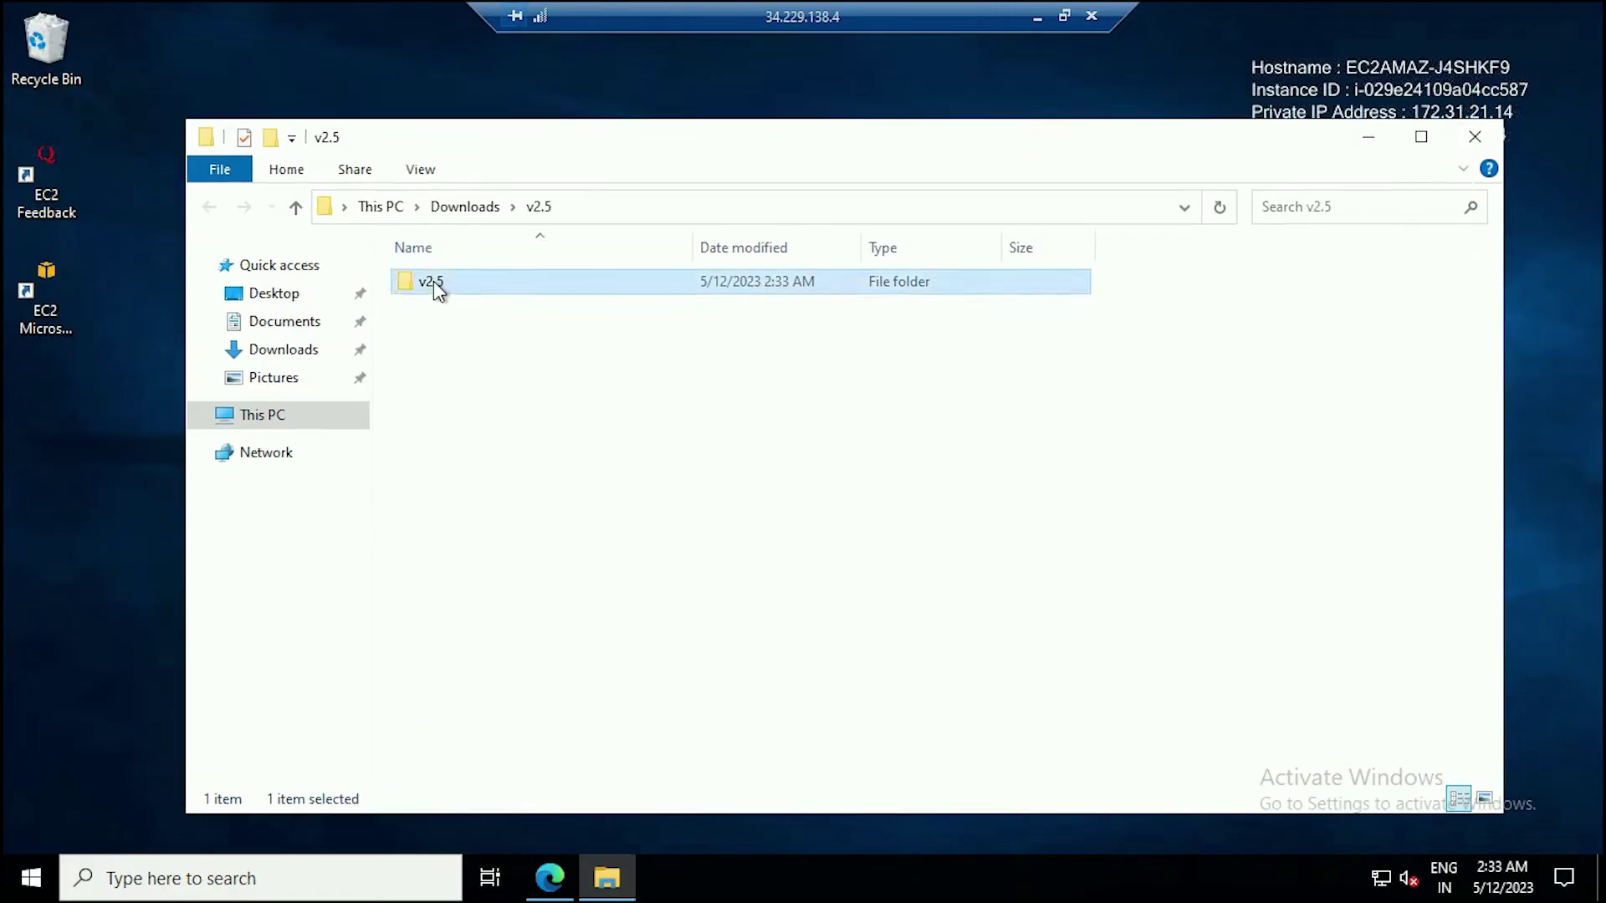
double_click(434, 284)
left_click(435, 282)
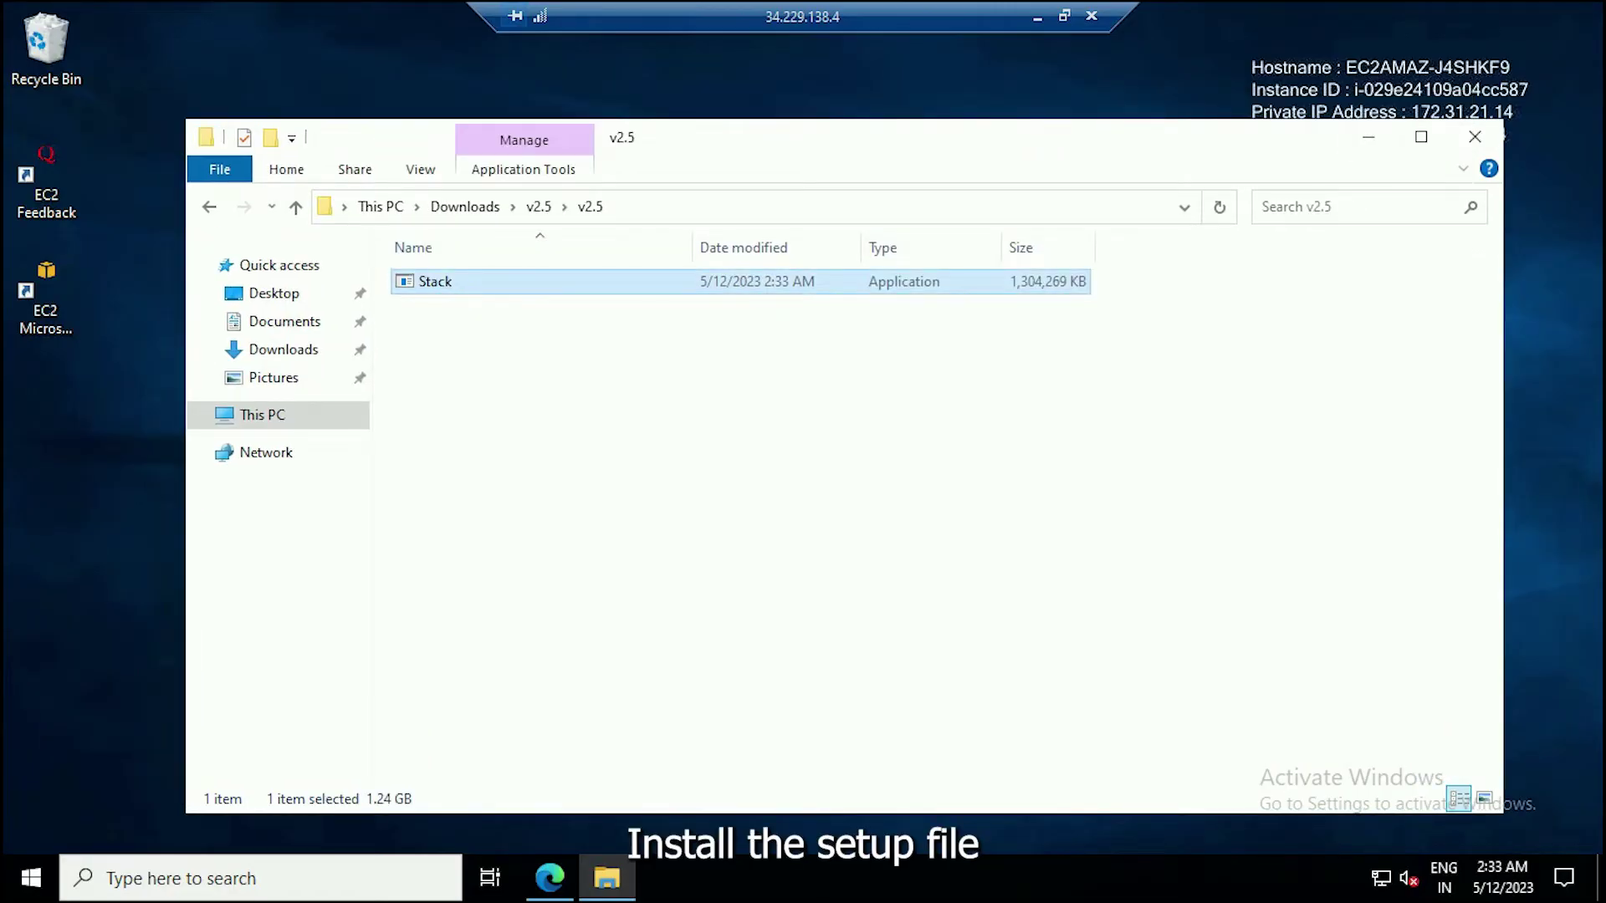
right_click(443, 284)
left_click(509, 309)
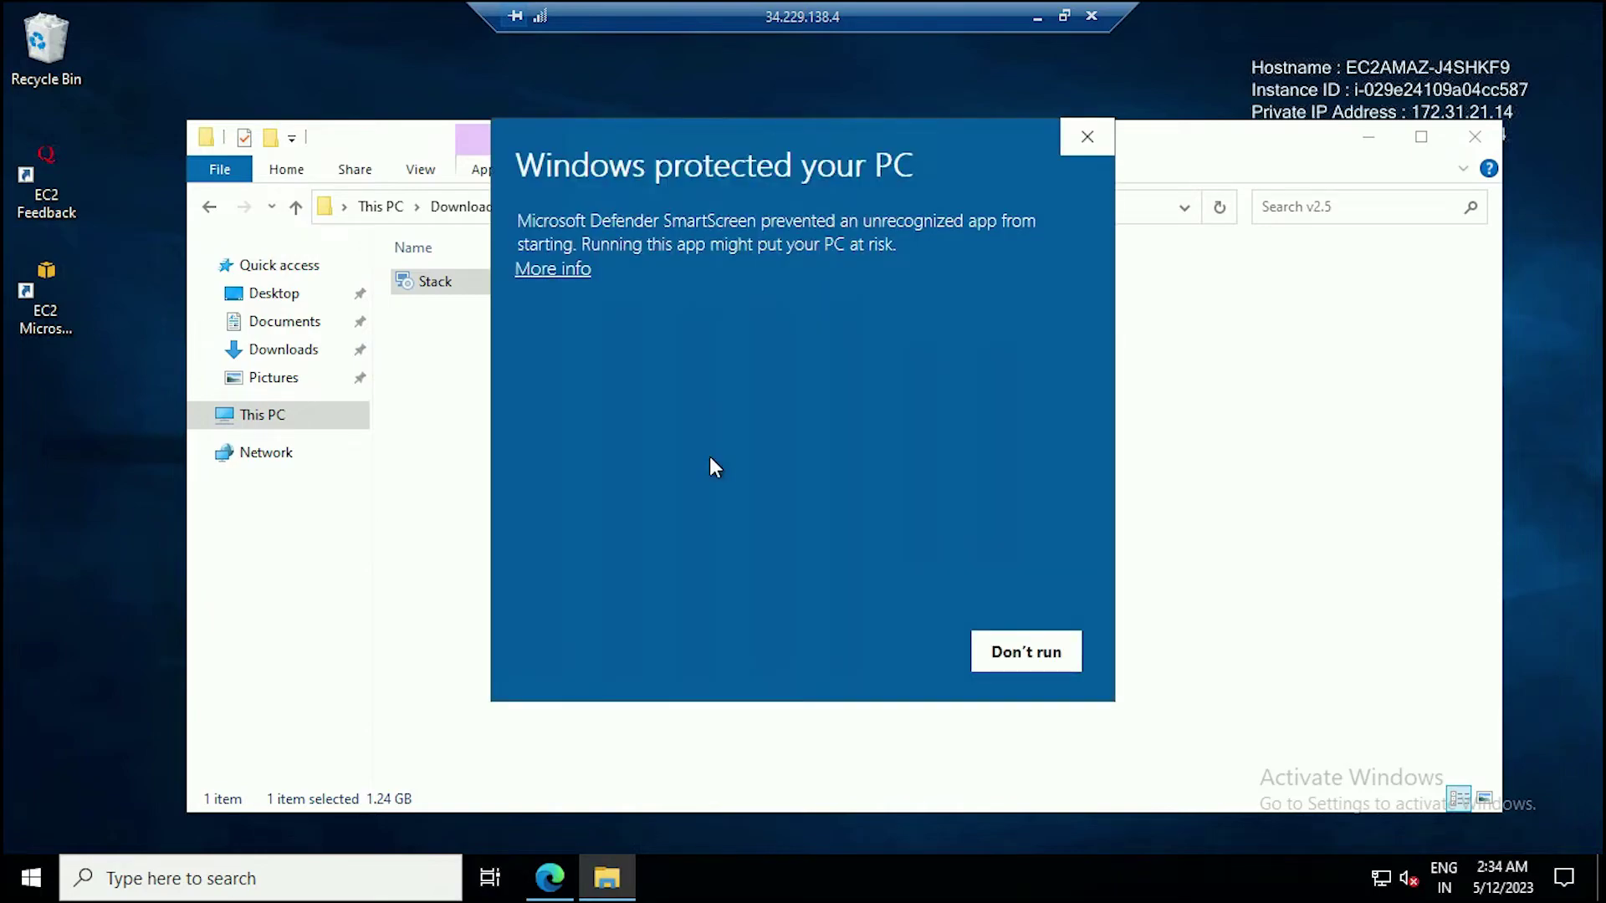
left_click(570, 271)
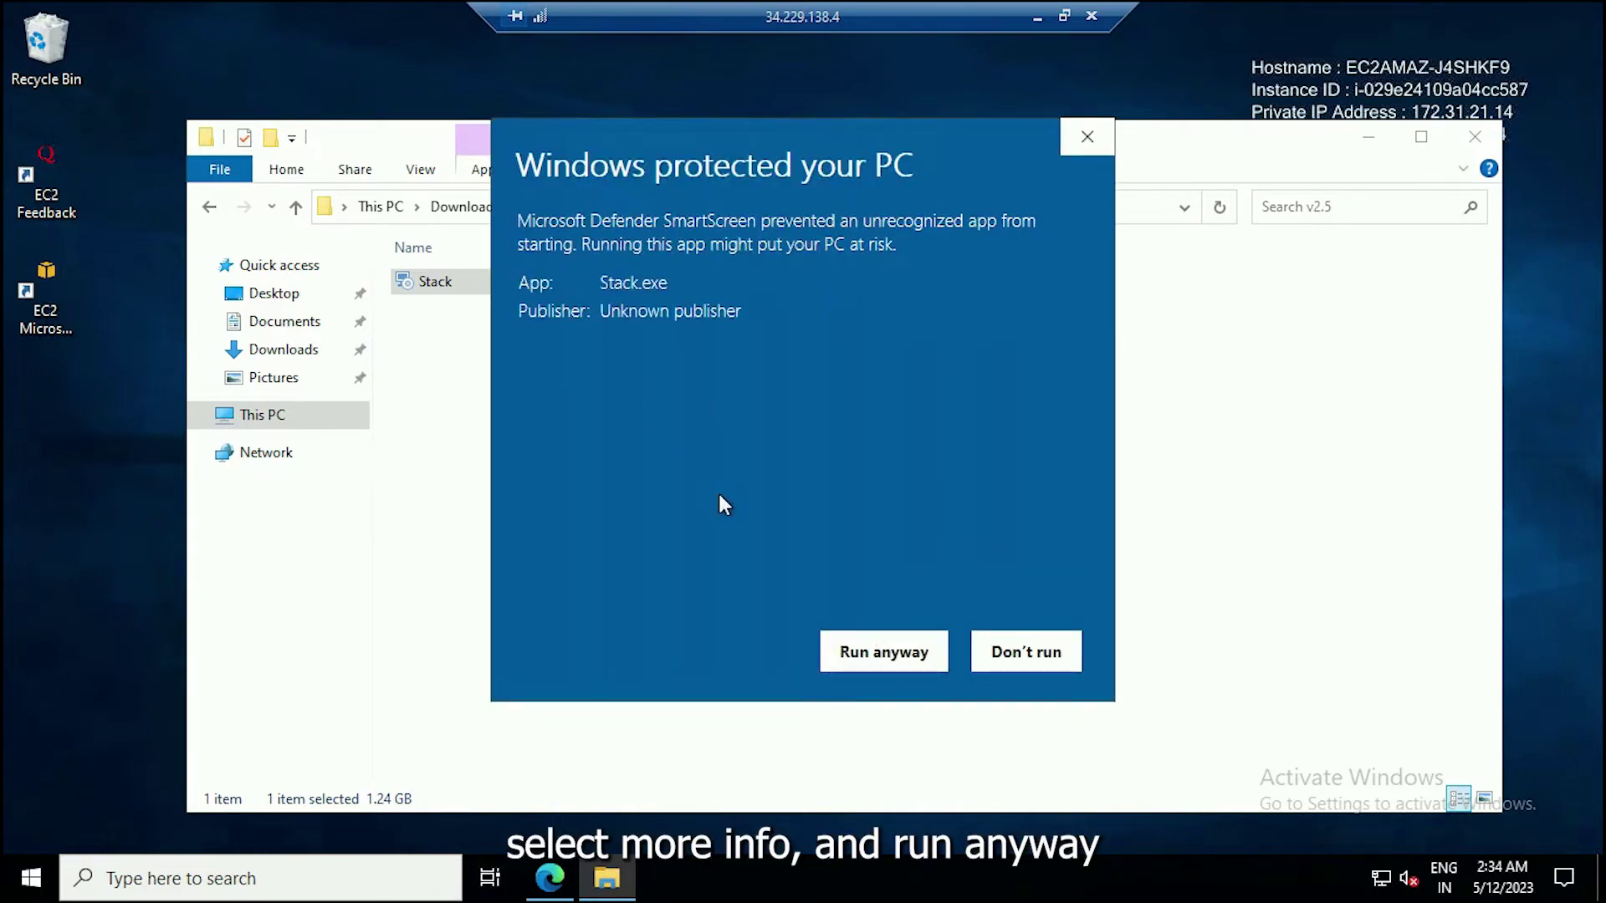
left_click(886, 656)
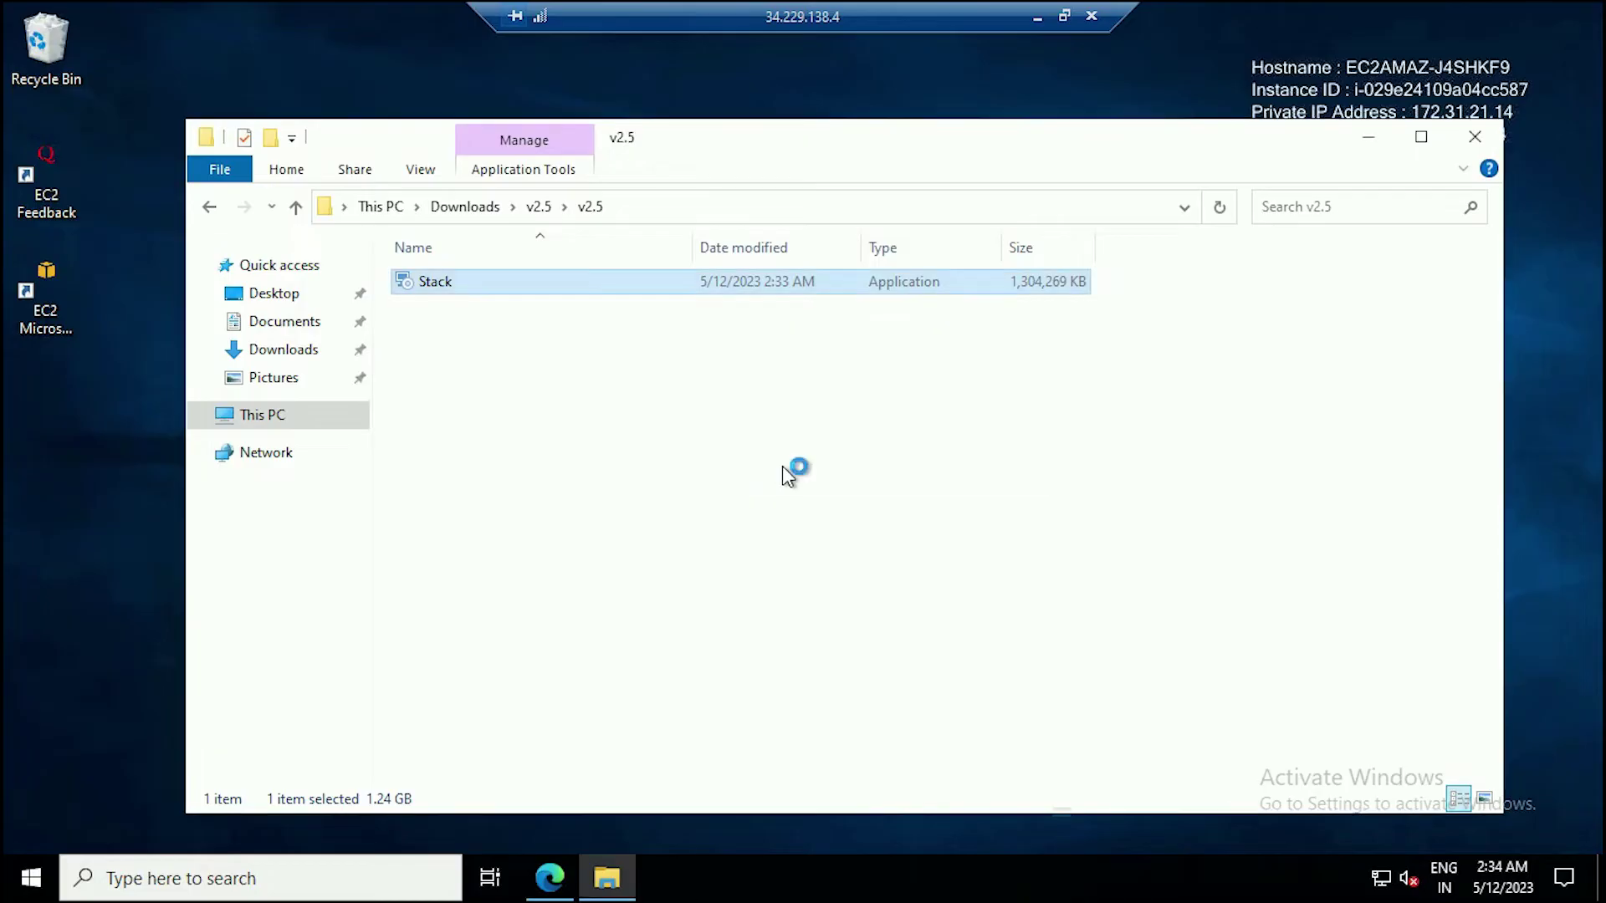
left_click(1378, 149)
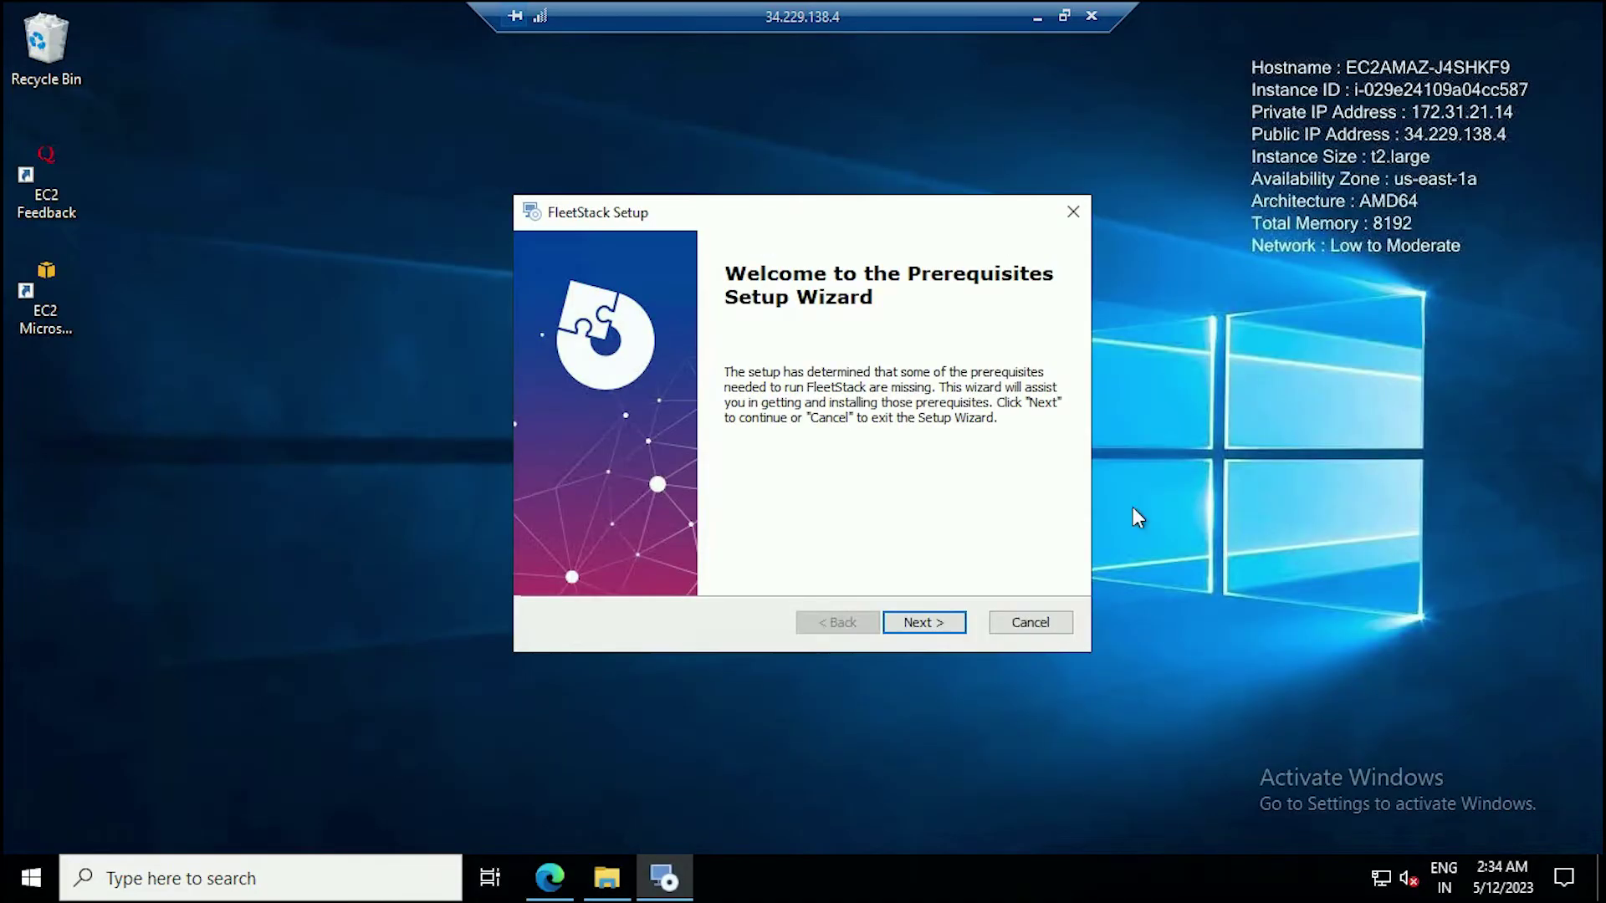
Begin installing the checked prerequisites and complete the SQL Server Management Studio 19.0.2 setup.
left_click(923, 623)
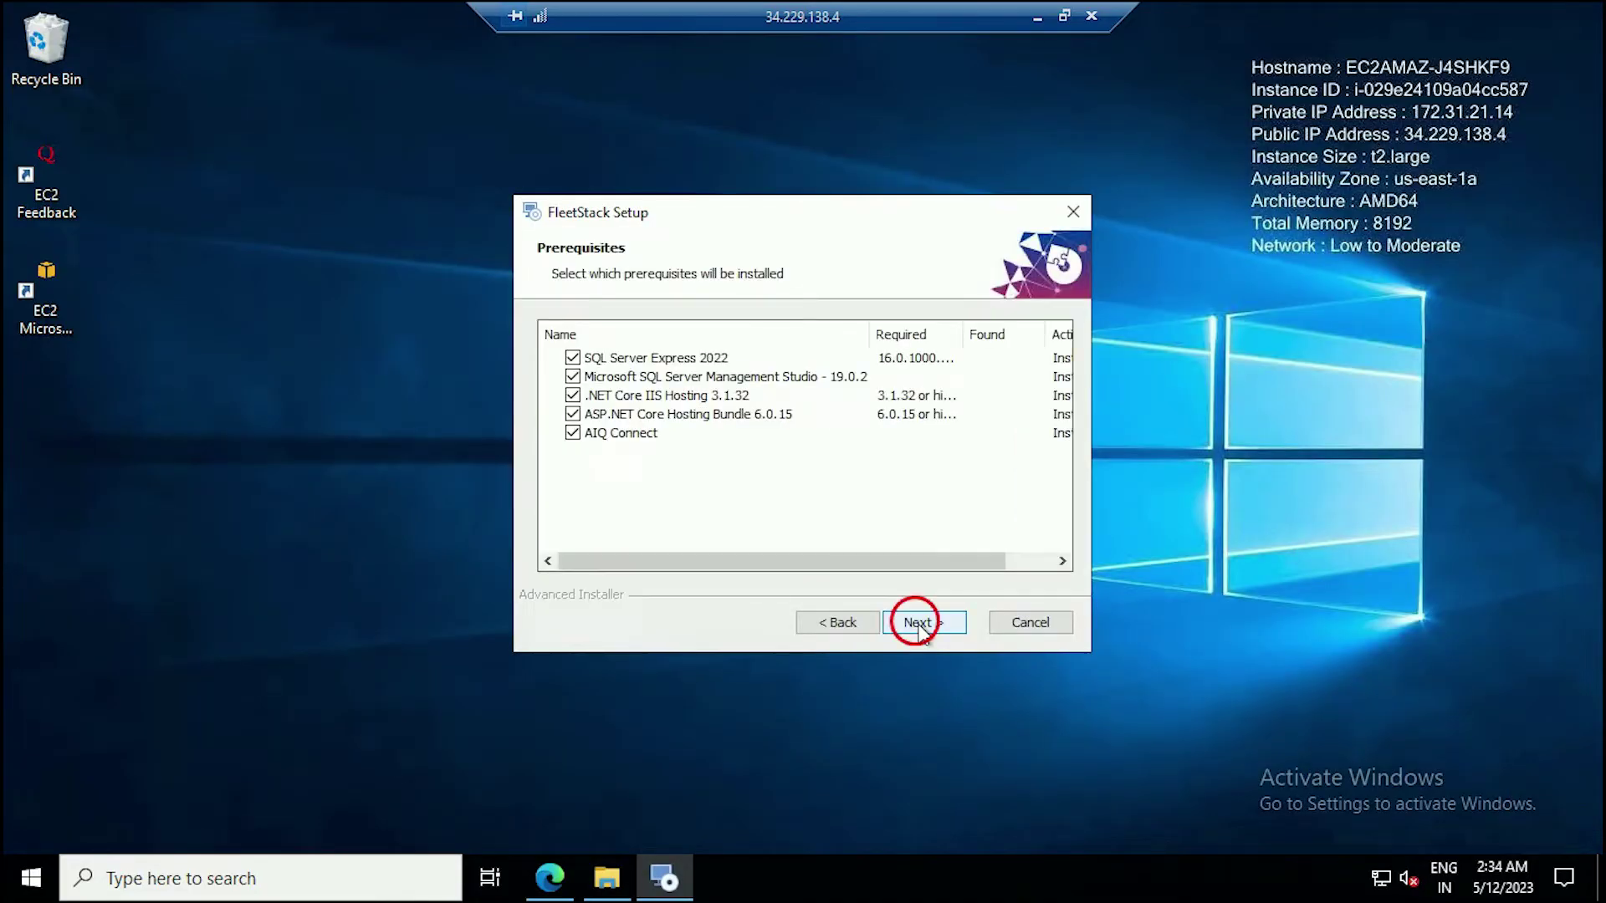
left_click(918, 623)
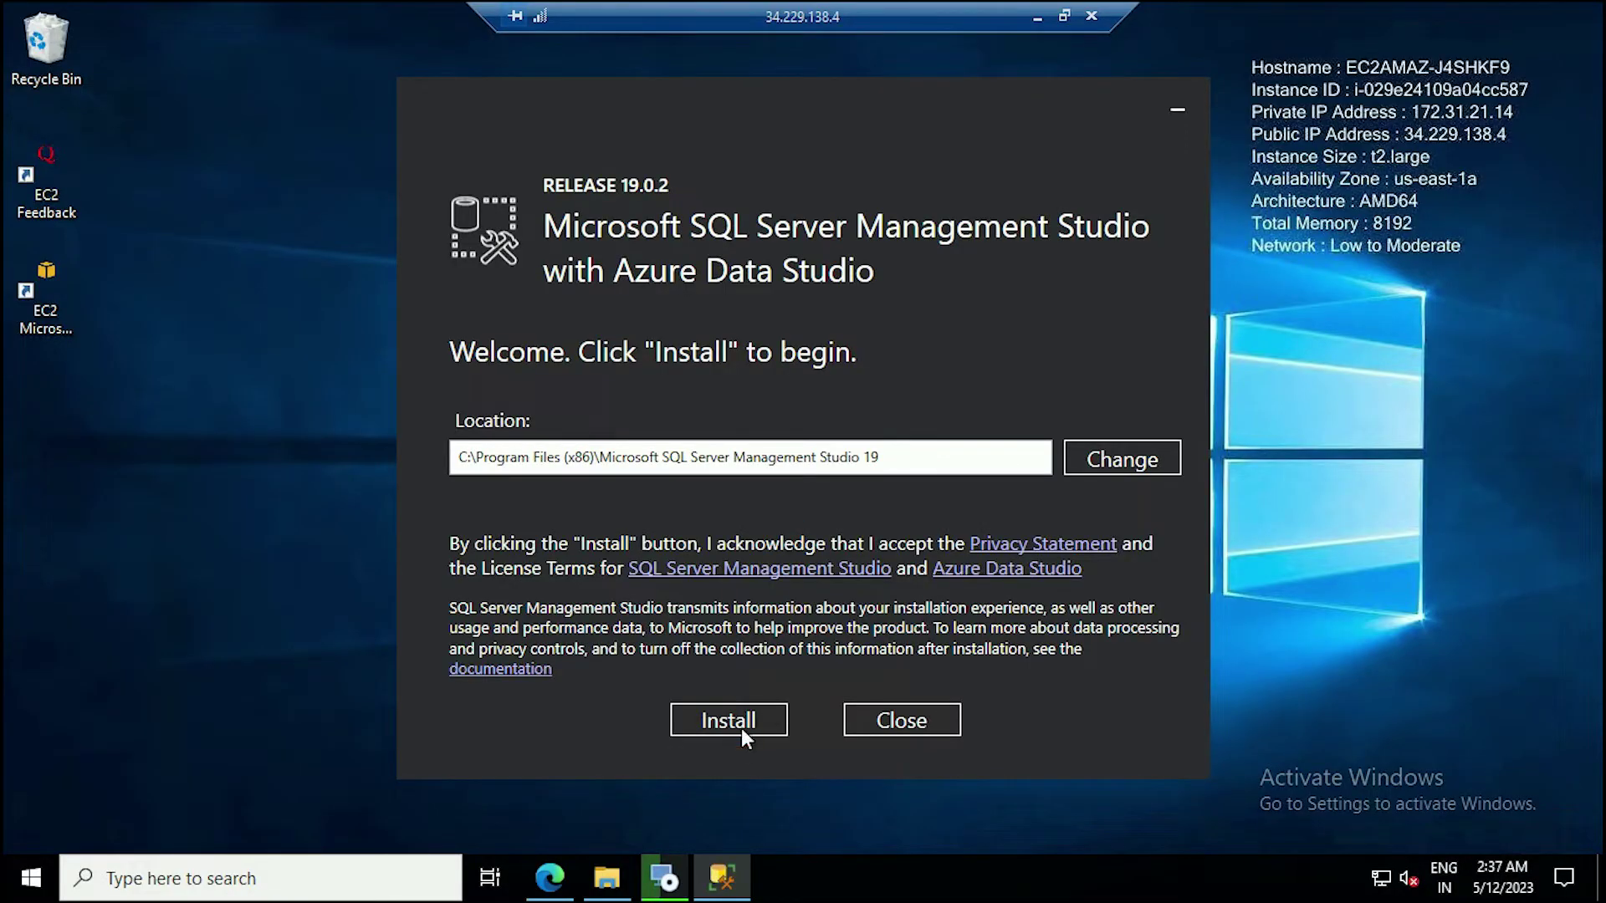
left_click(727, 720)
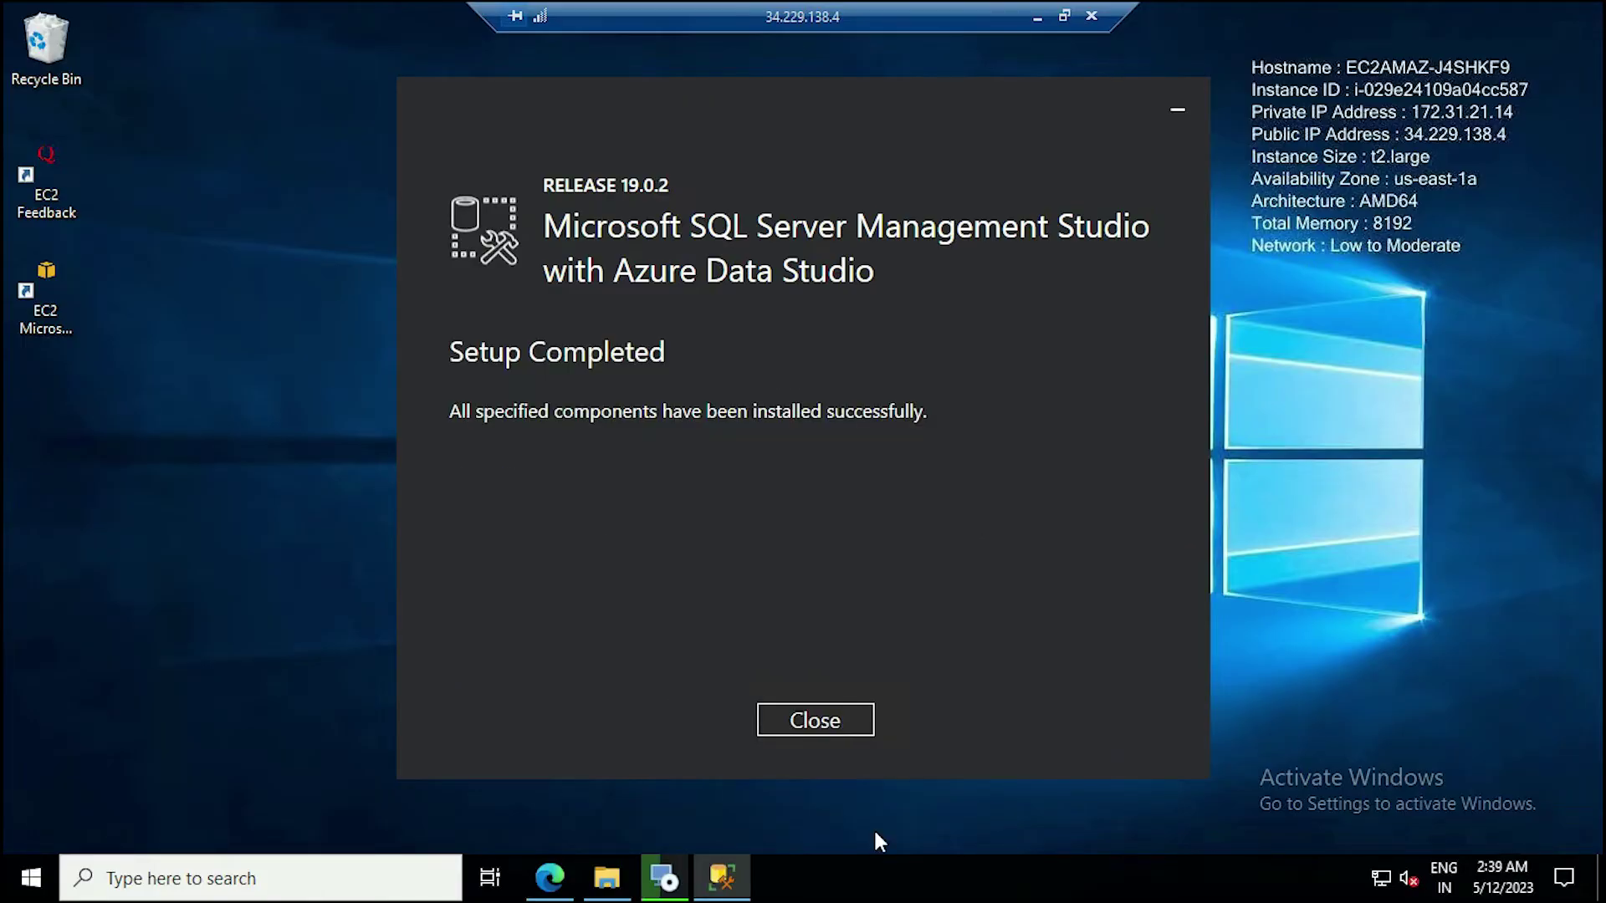
left_click(808, 721)
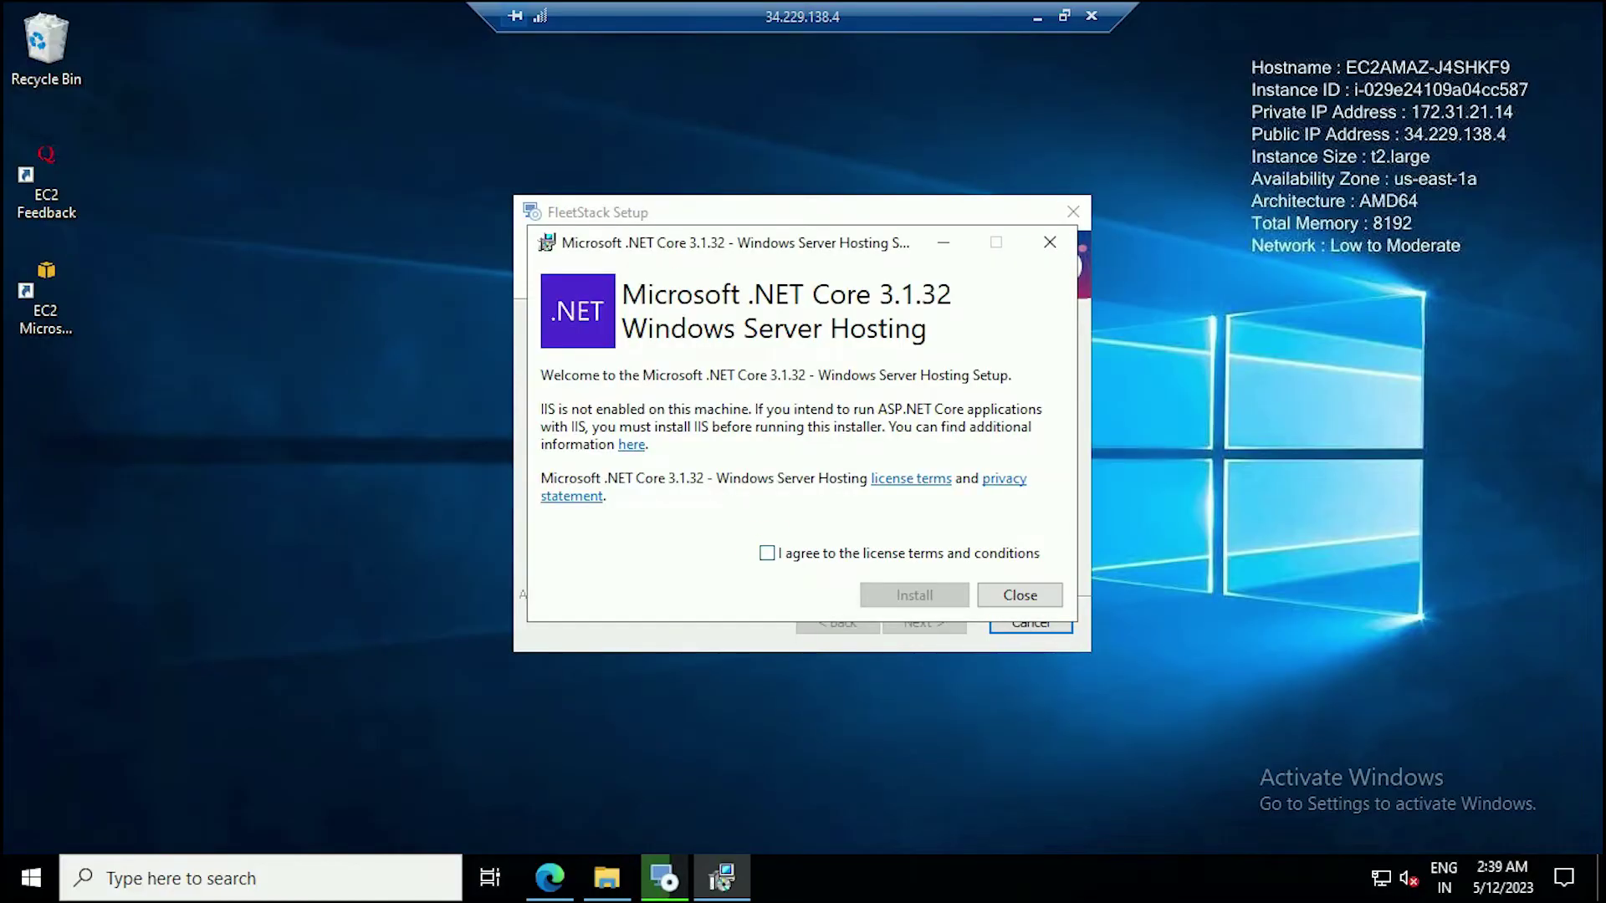
Accept the license and install the .NET Core 3.1.32 Windows Server Hosting bundle.
left_click(766, 552)
left_click(914, 594)
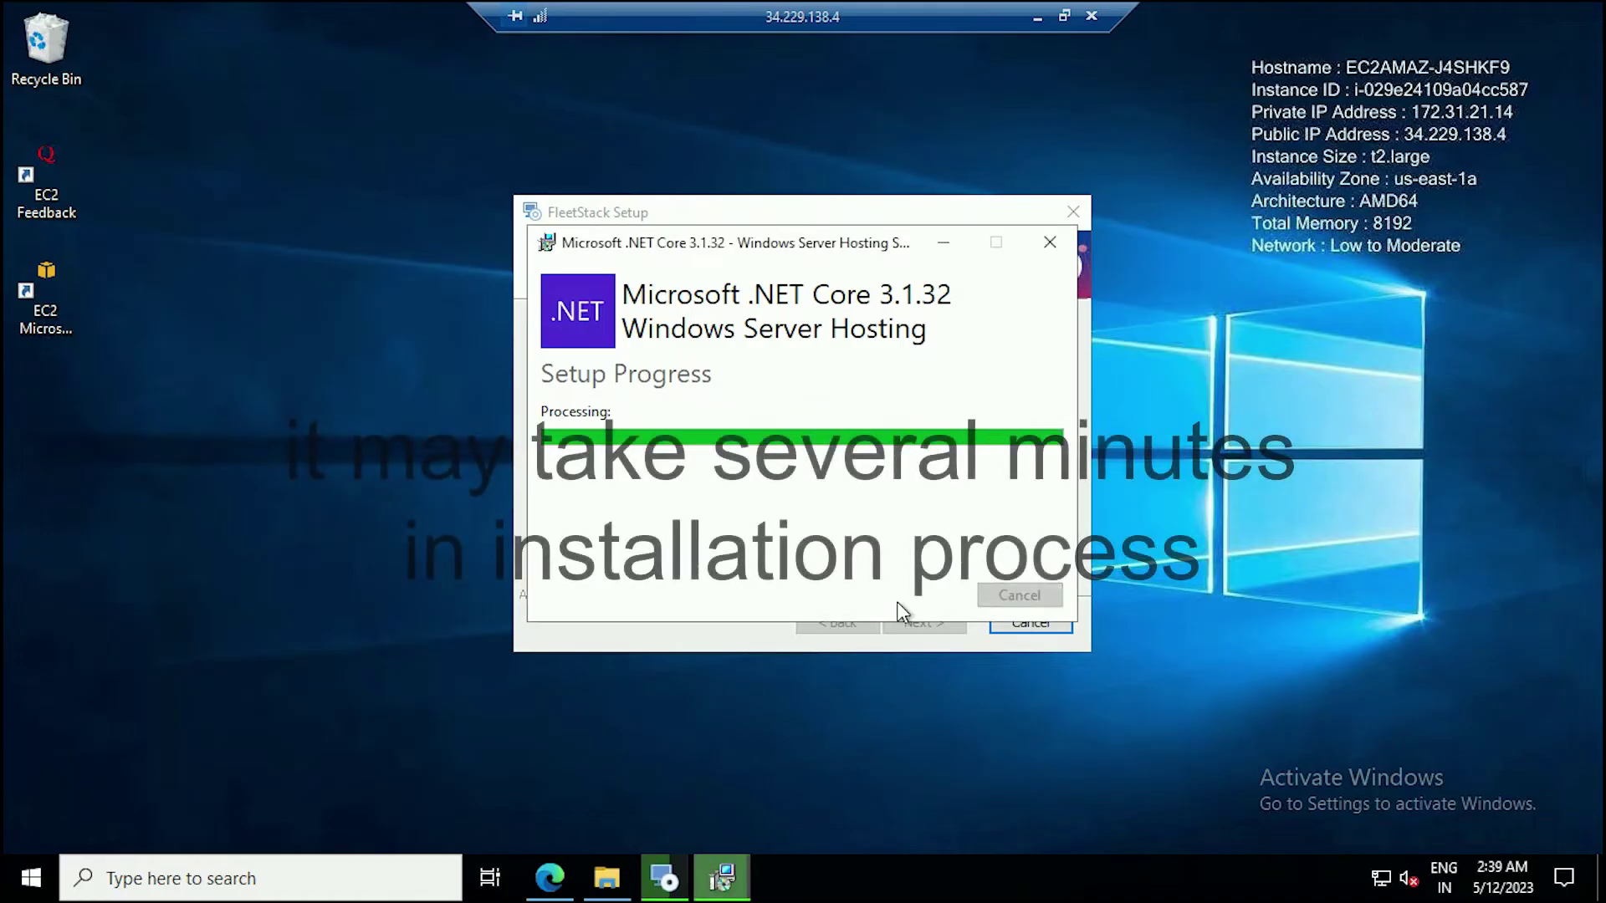
left_click(1020, 595)
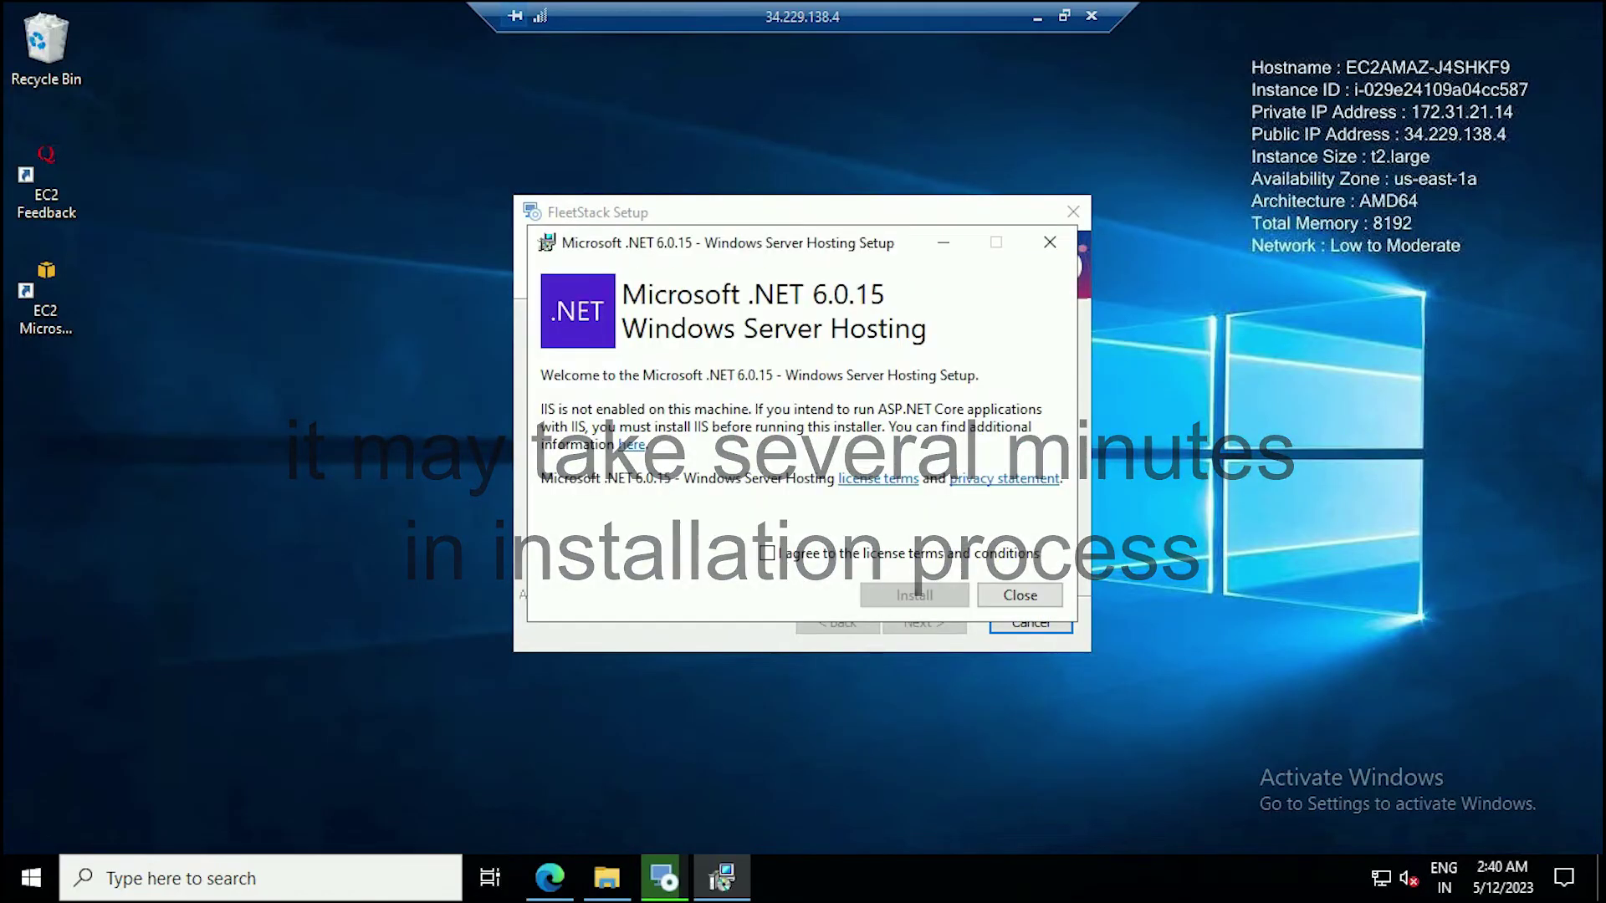
Accept the license and install the .NET 6.0.15 Windows Server Hosting bundle.
left_click(766, 553)
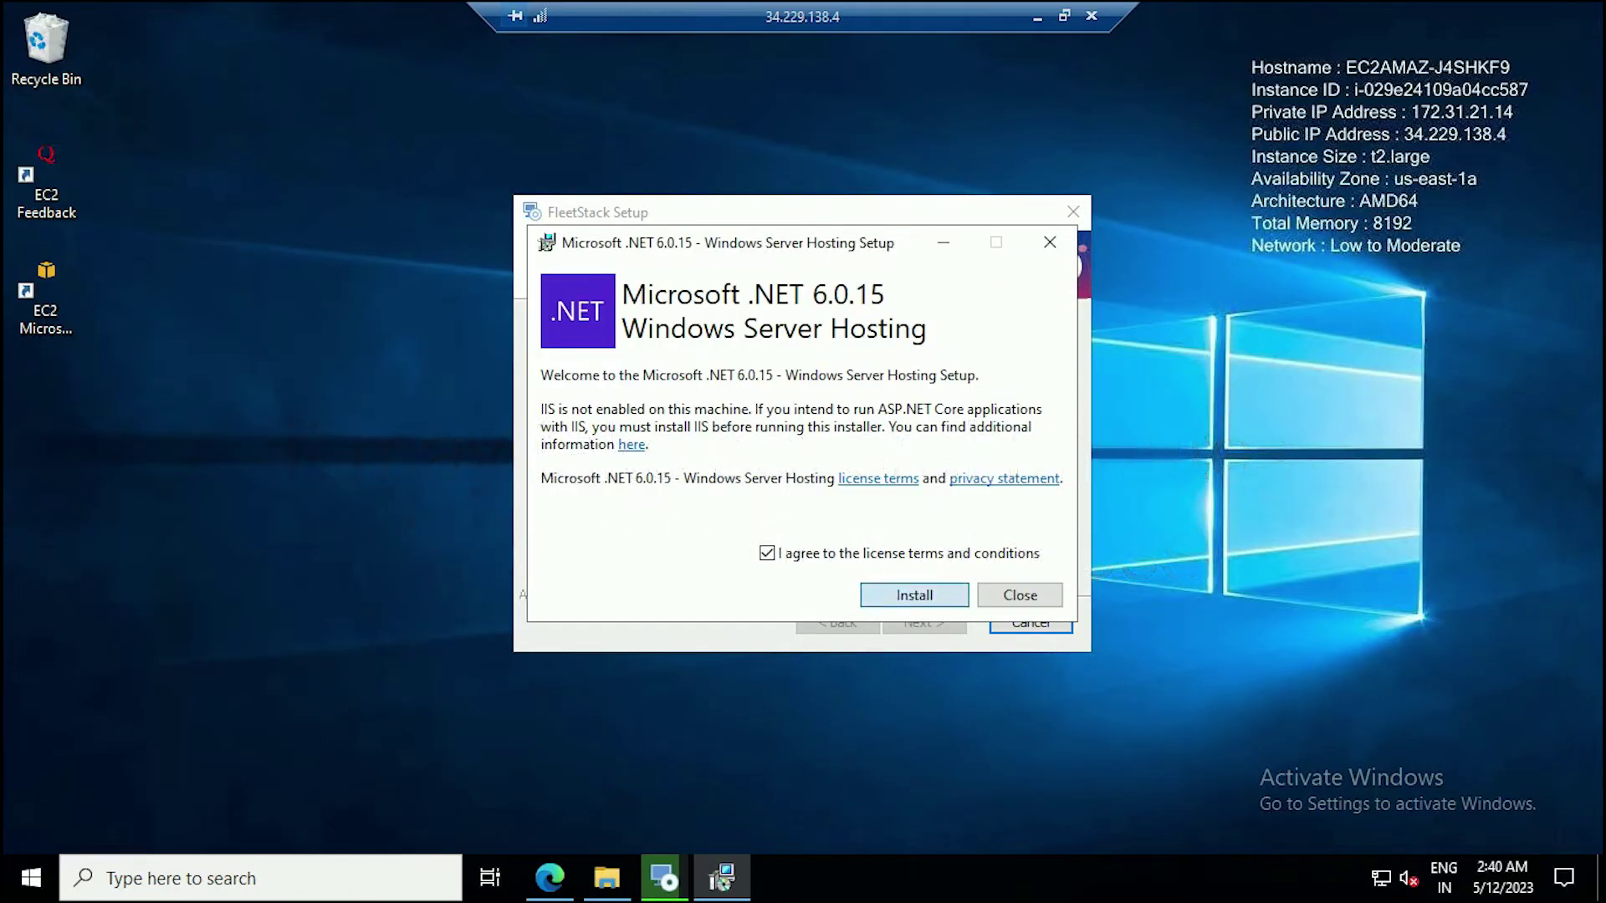
left_click(914, 594)
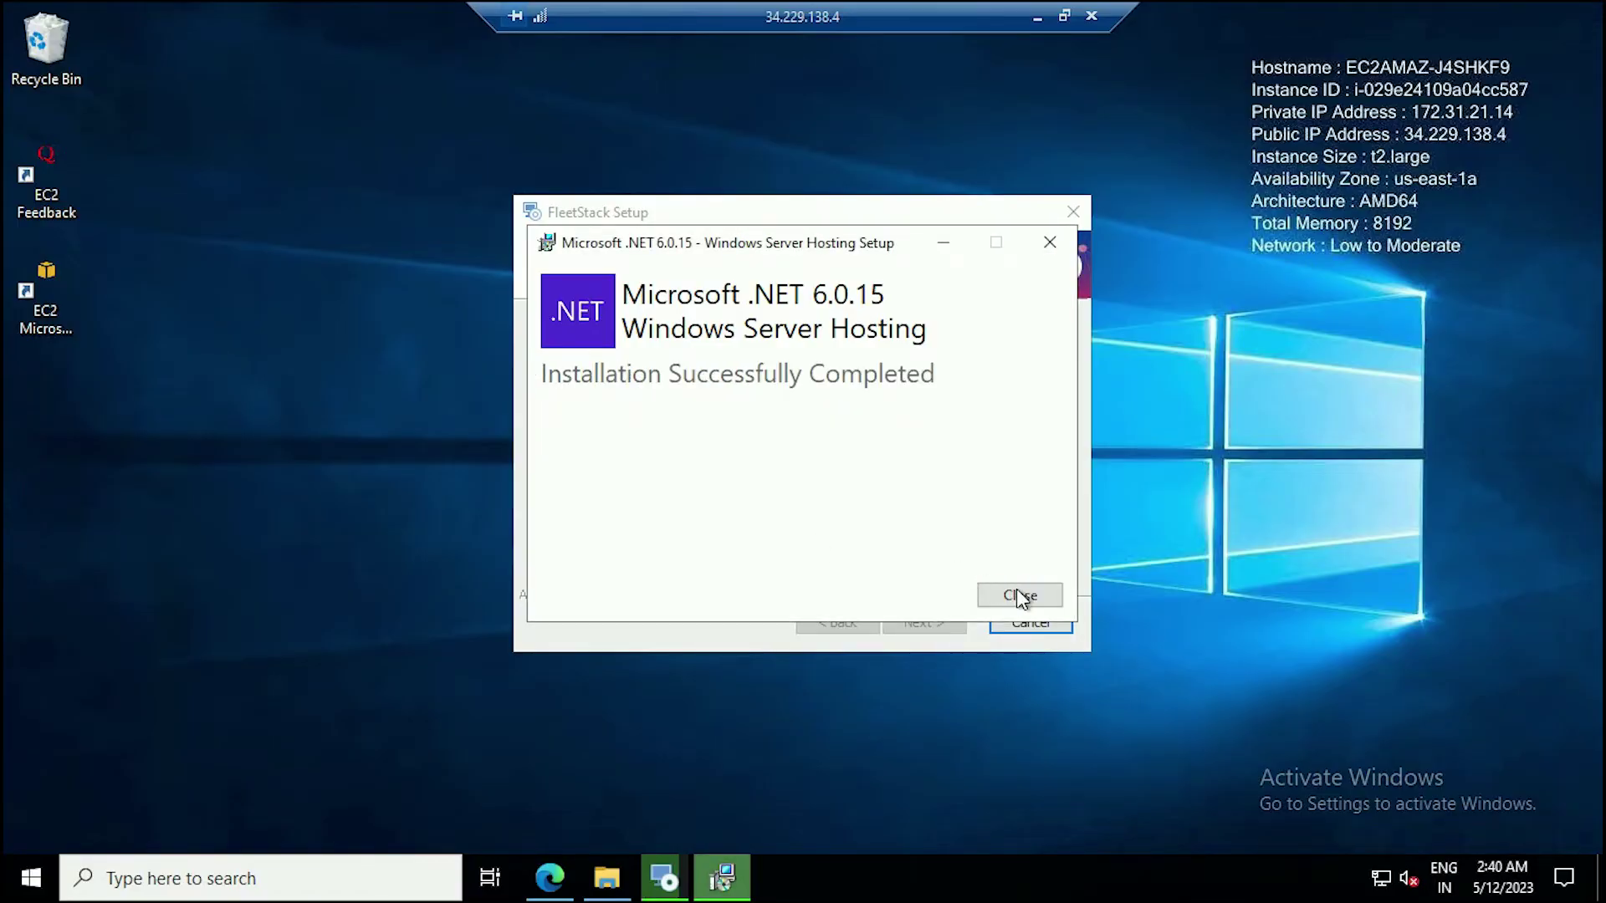
left_click(1021, 595)
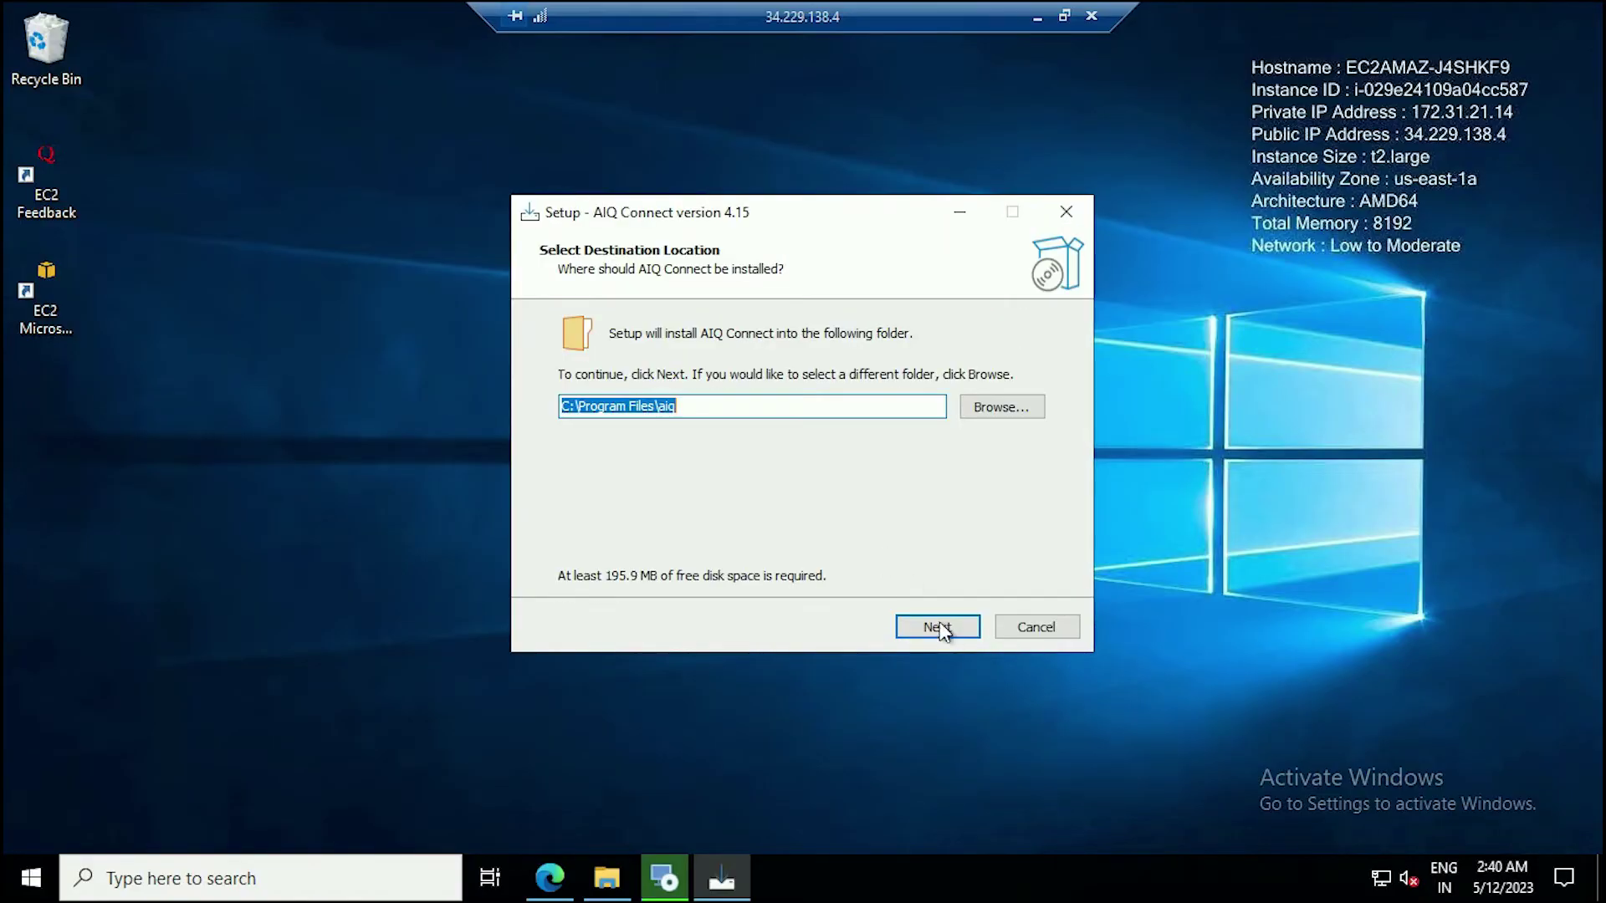
Install AIQ Connect 4.15 into C:\Program Files\aiq and dismiss the trial-version notice.
left_click(941, 629)
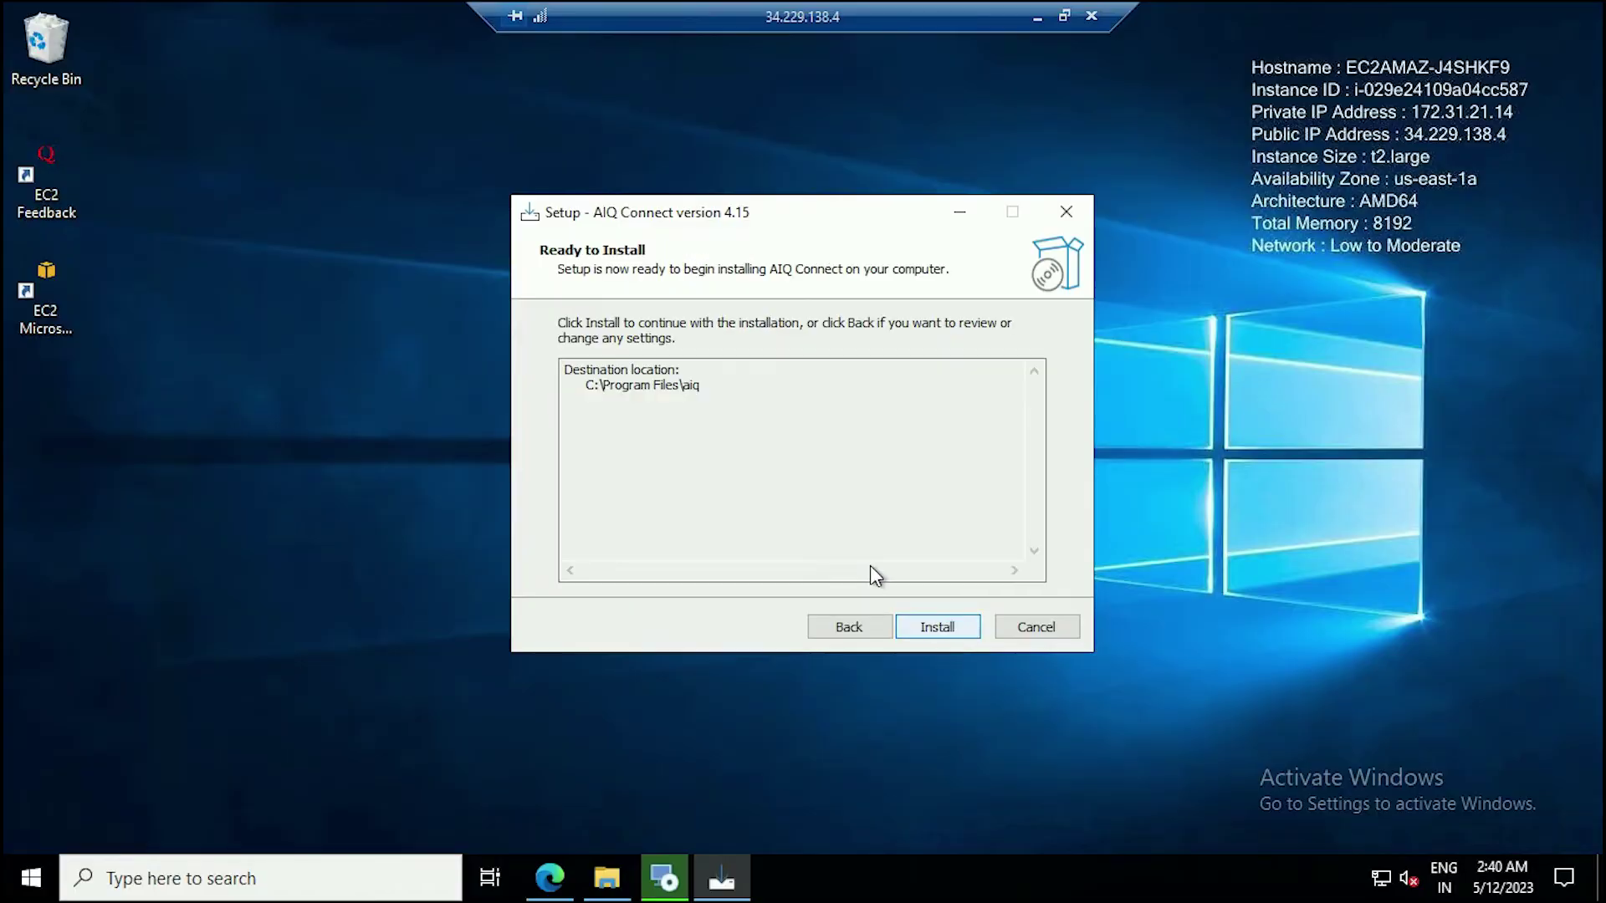
left_click(938, 633)
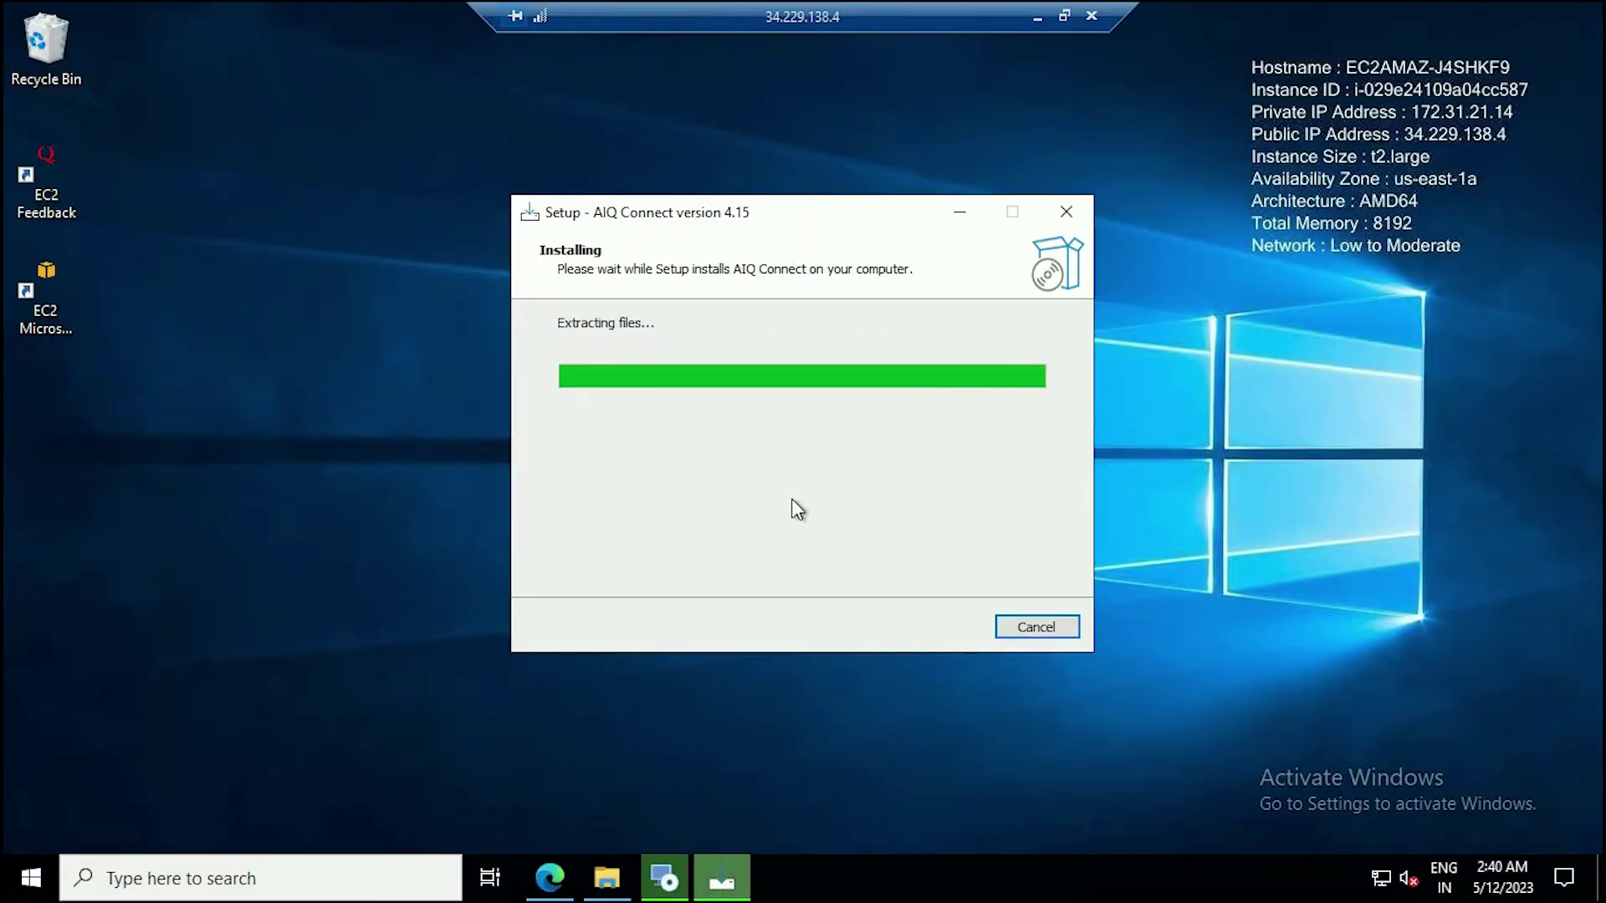
left_click(931, 636)
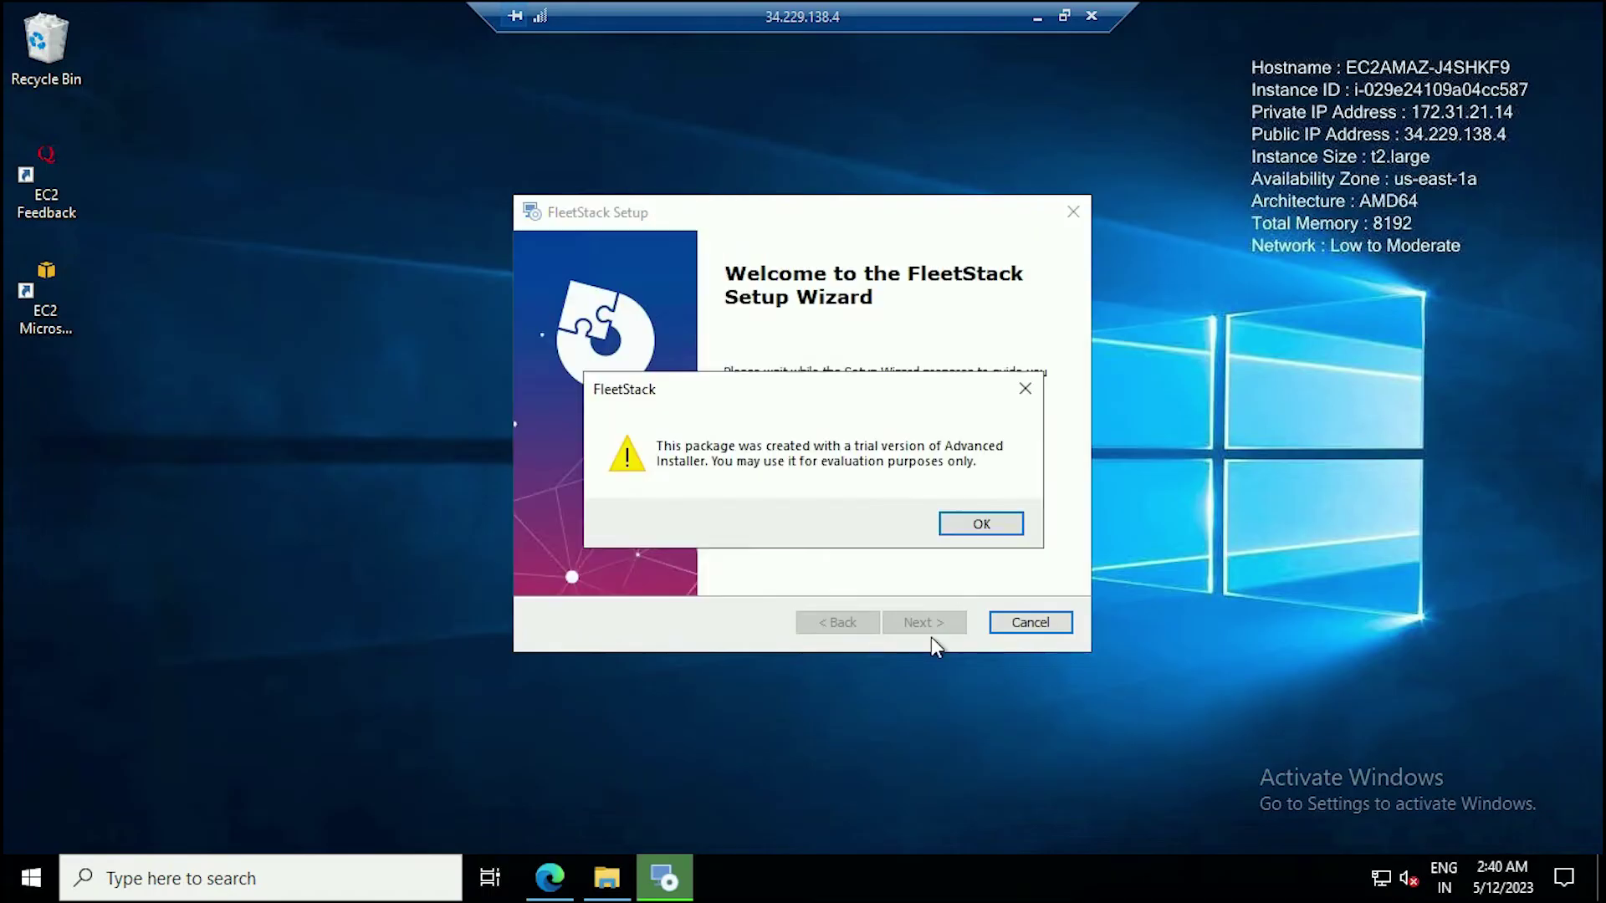
left_click(997, 528)
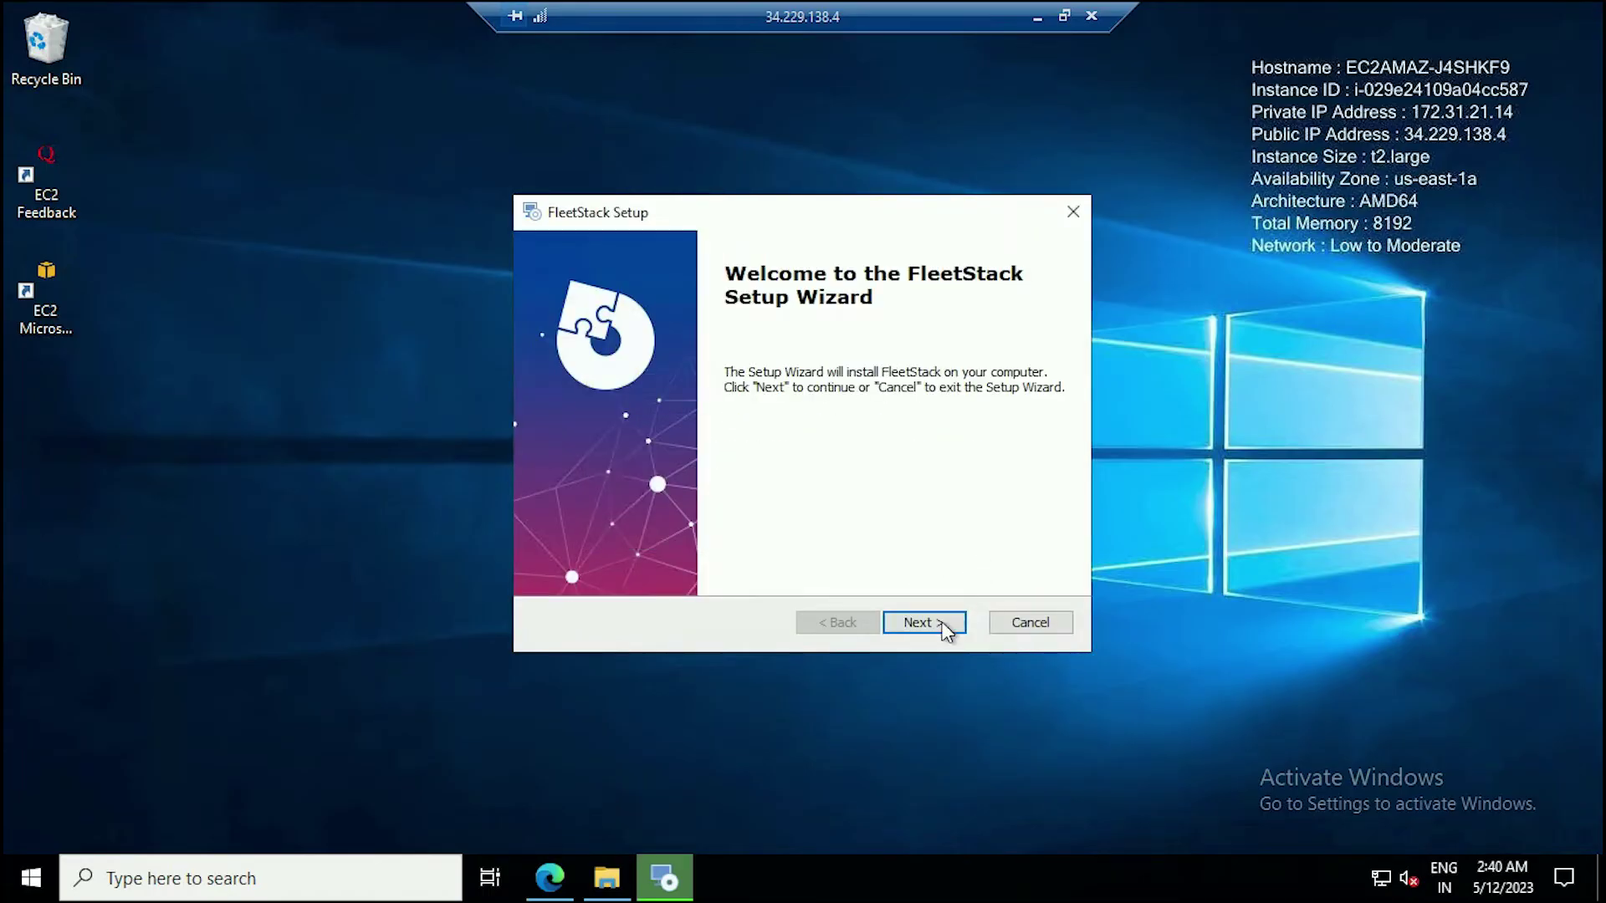
Install FleetStack with the default installation folder.
left_click(940, 631)
left_click(941, 630)
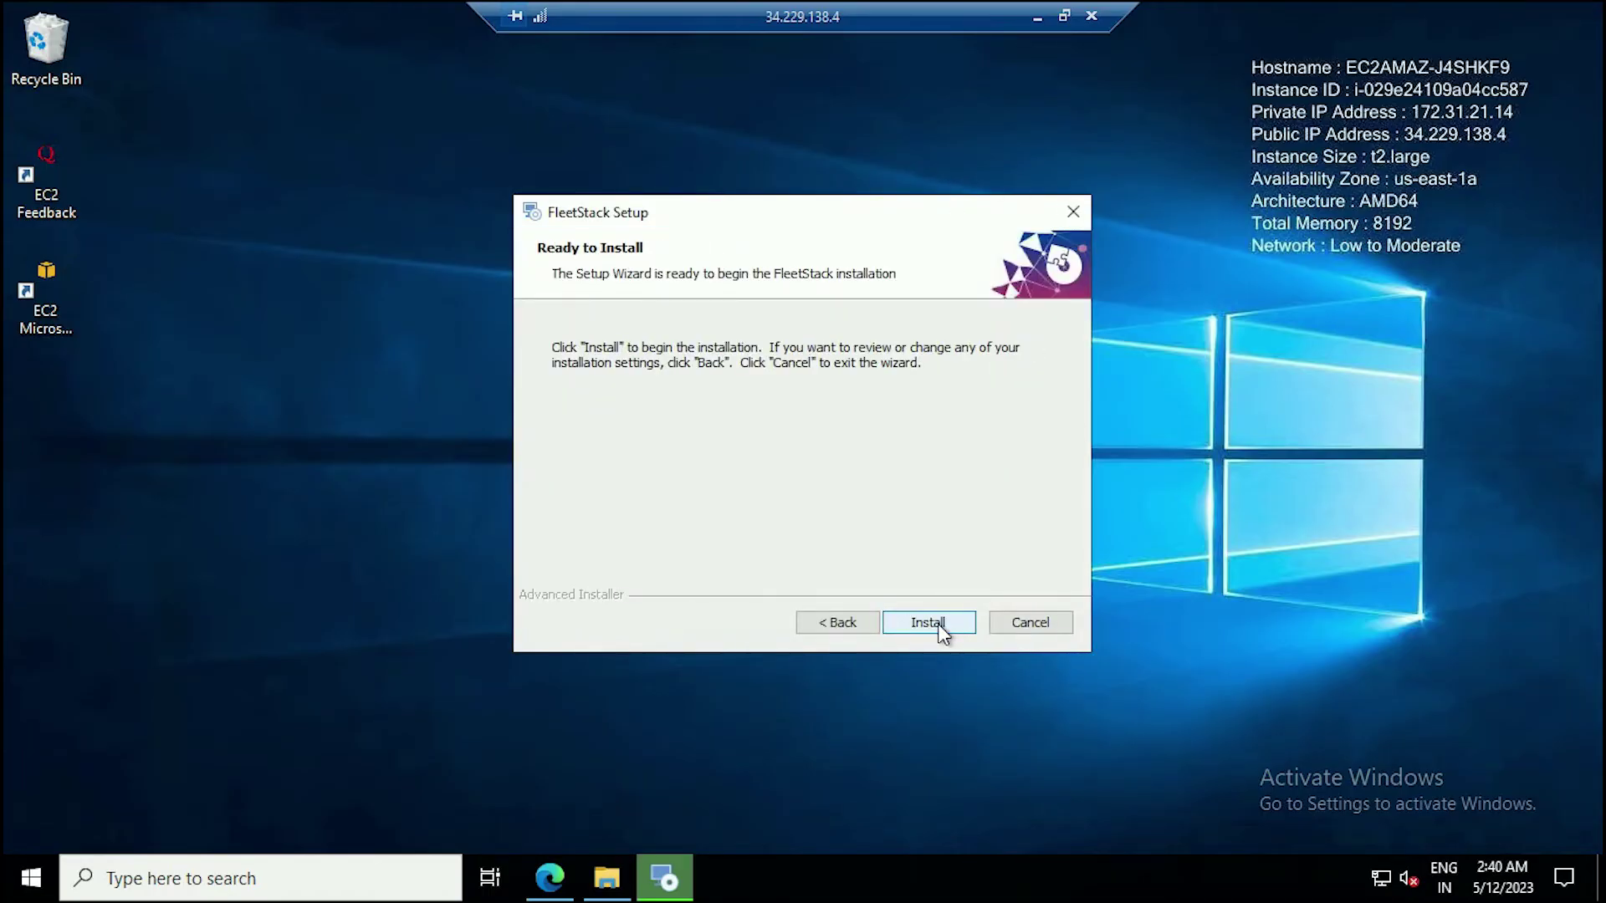
left_click(941, 629)
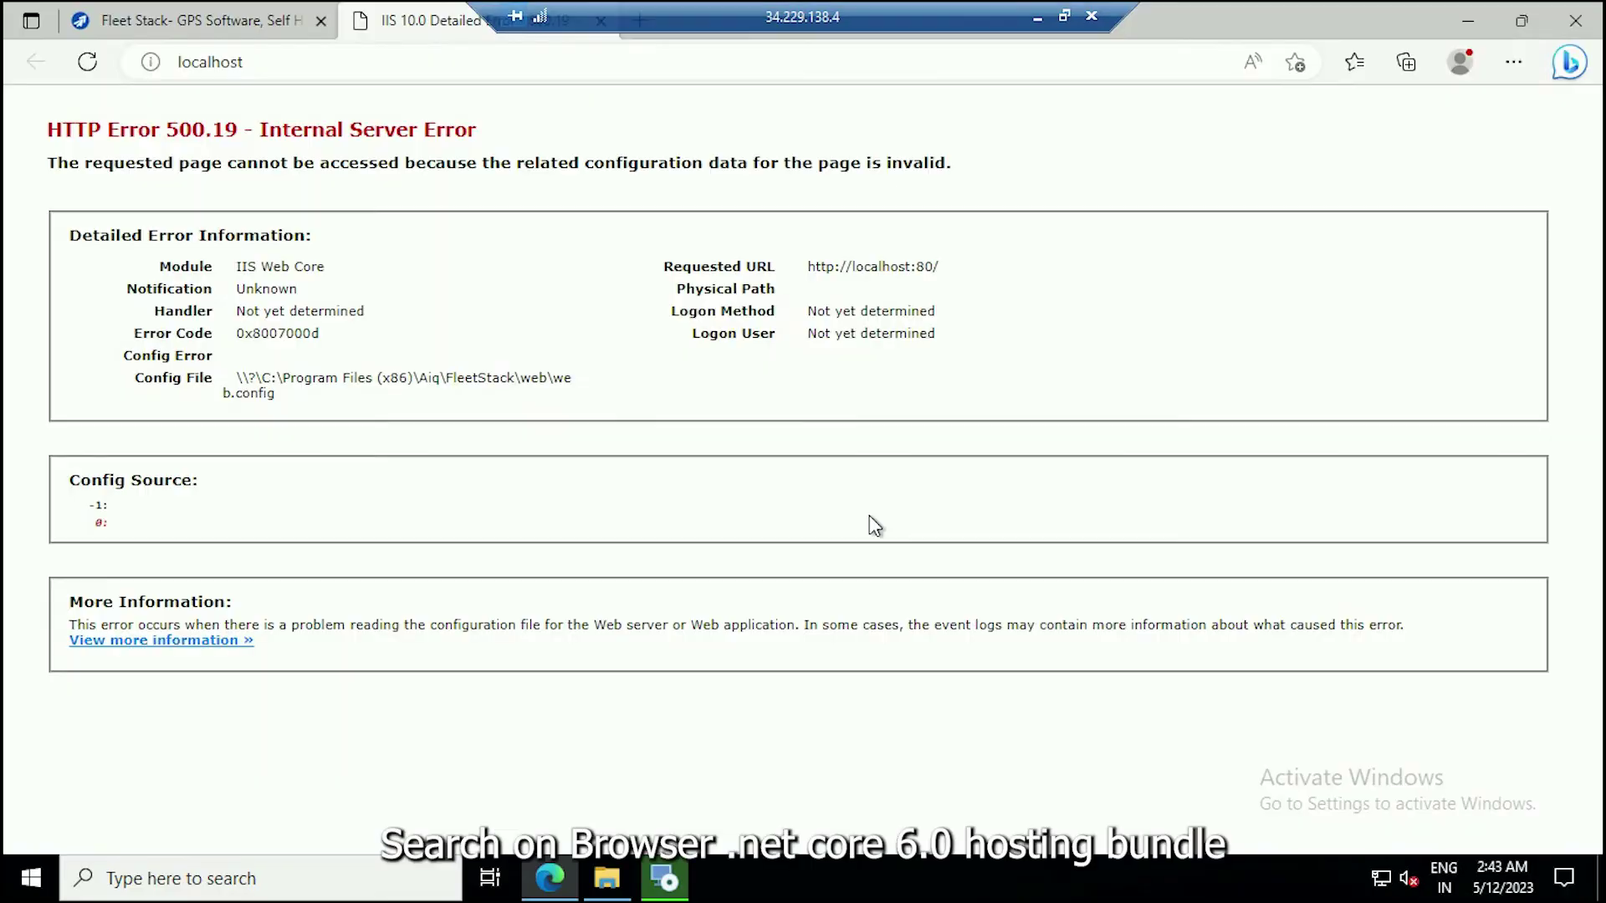
Search for '.net core 6.0 hosting bundle' and open the Download .NET 6.0 page.
left_click(1527, 25)
key("ctrl+t")
type(".net core 6.0 hosting bundle")
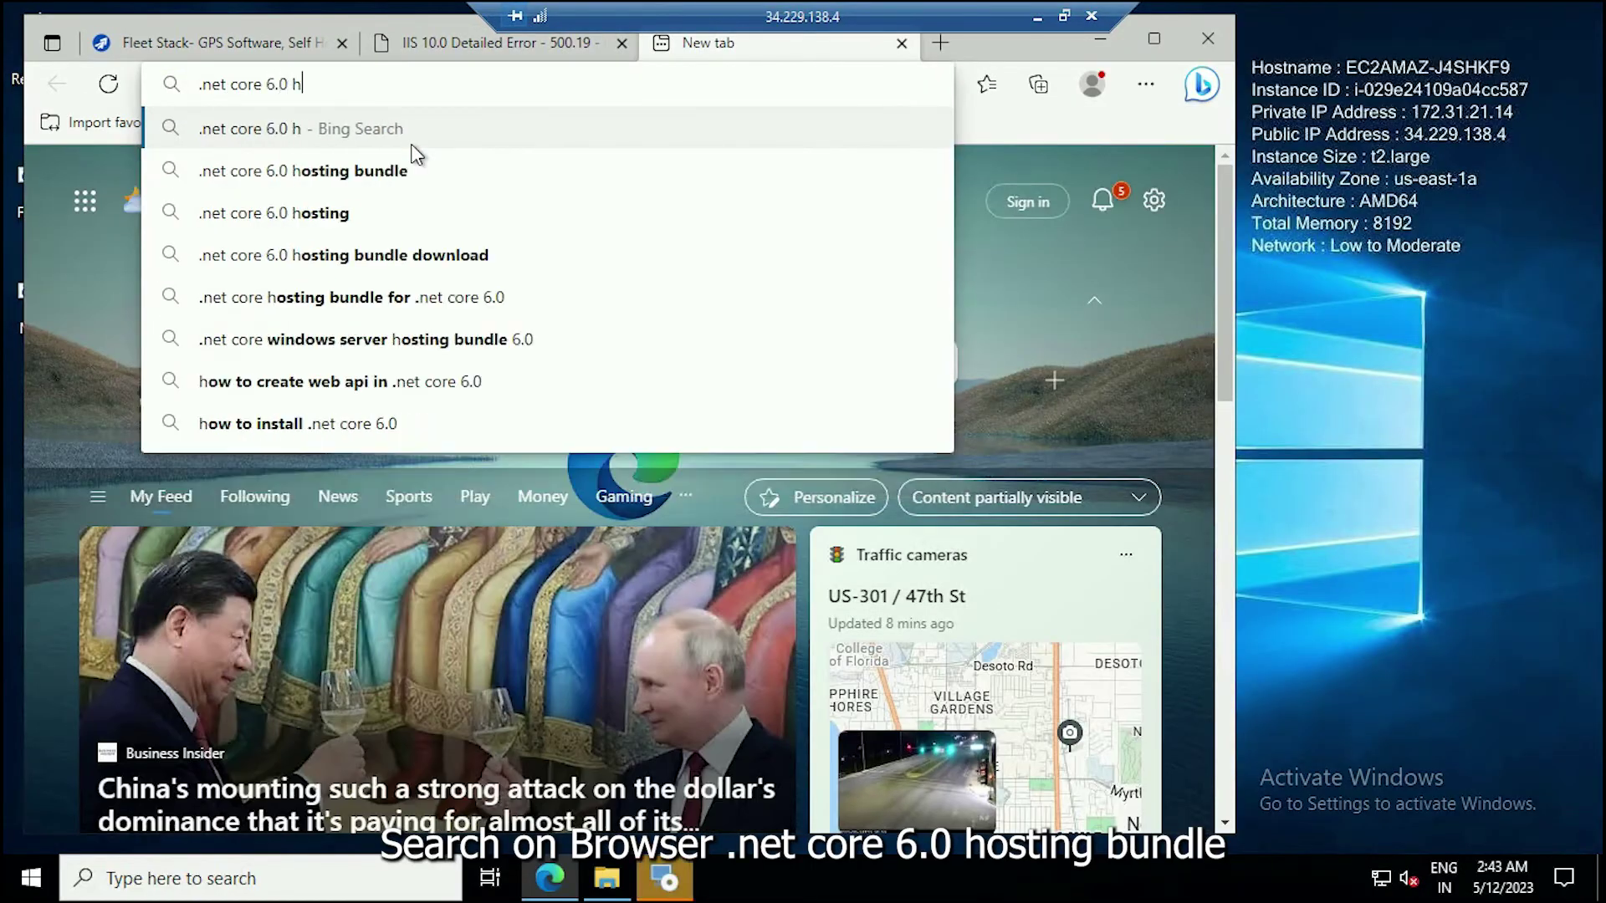
key("Return")
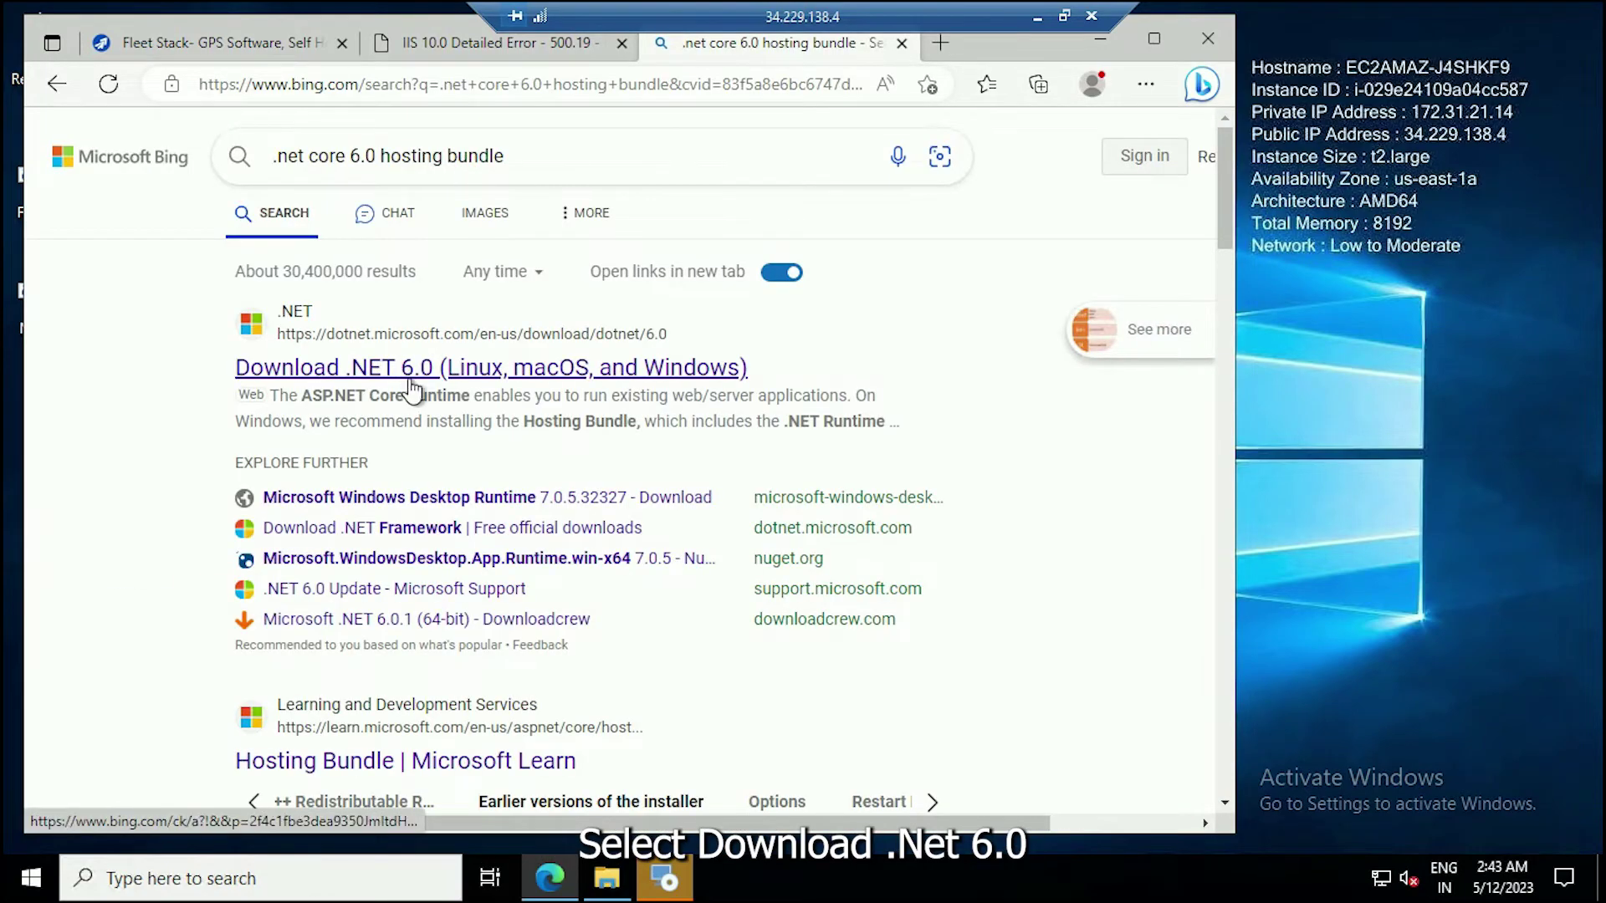
left_click(418, 368)
Download the ASP.NET Core 6.0.16 Windows Hosting Bundle and show it in Downloads.
left_click(1154, 39)
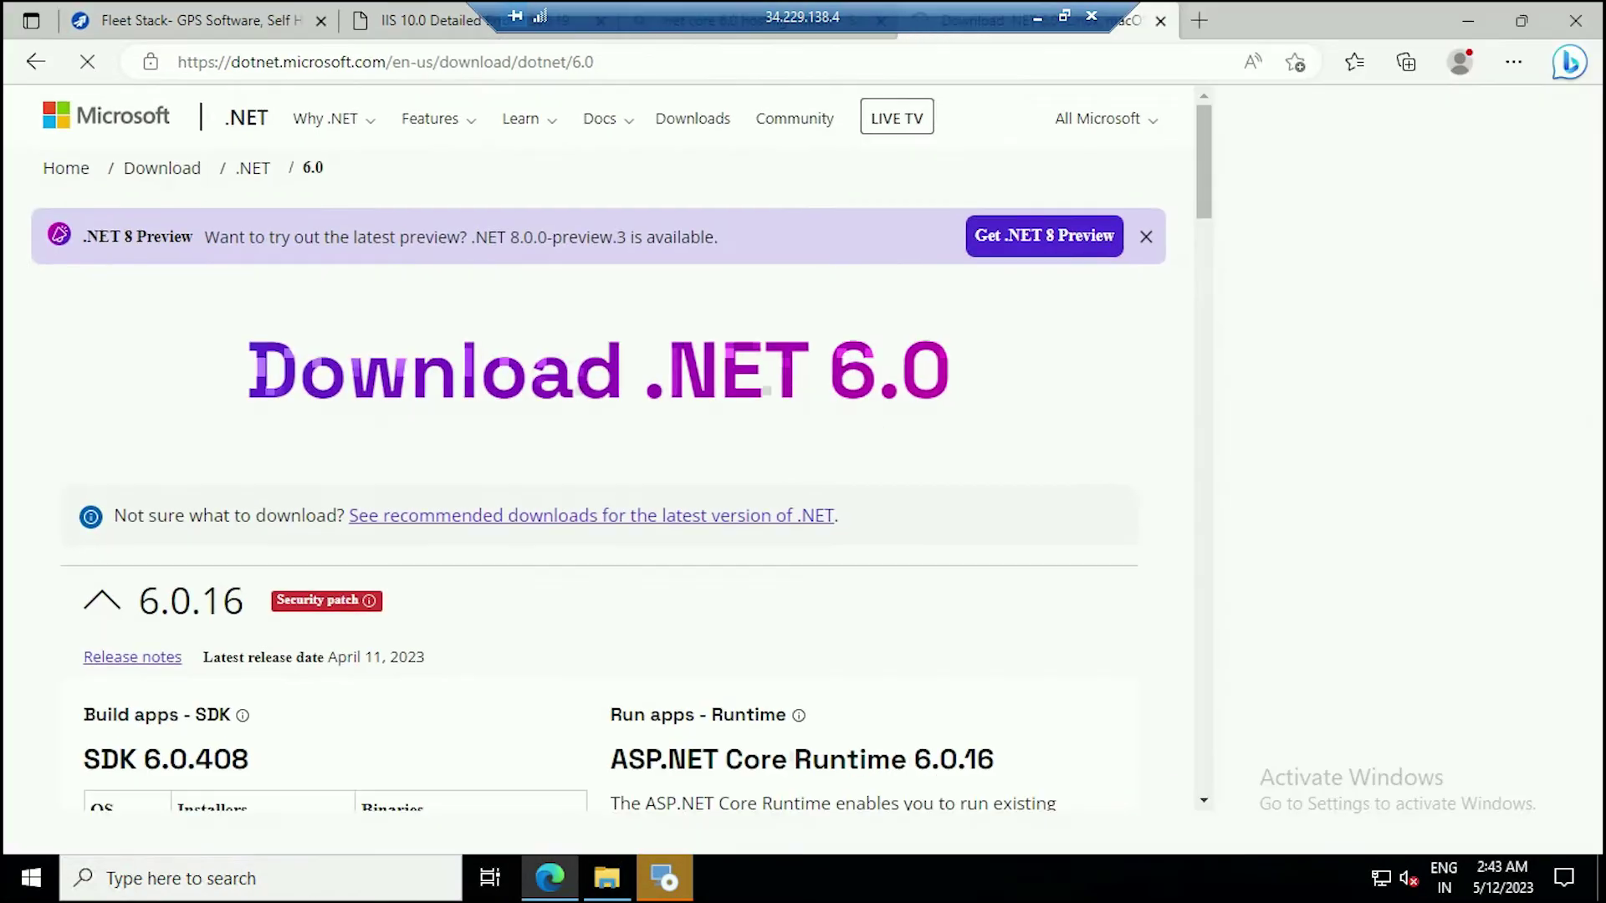
scroll(825, 519, "down", 5)
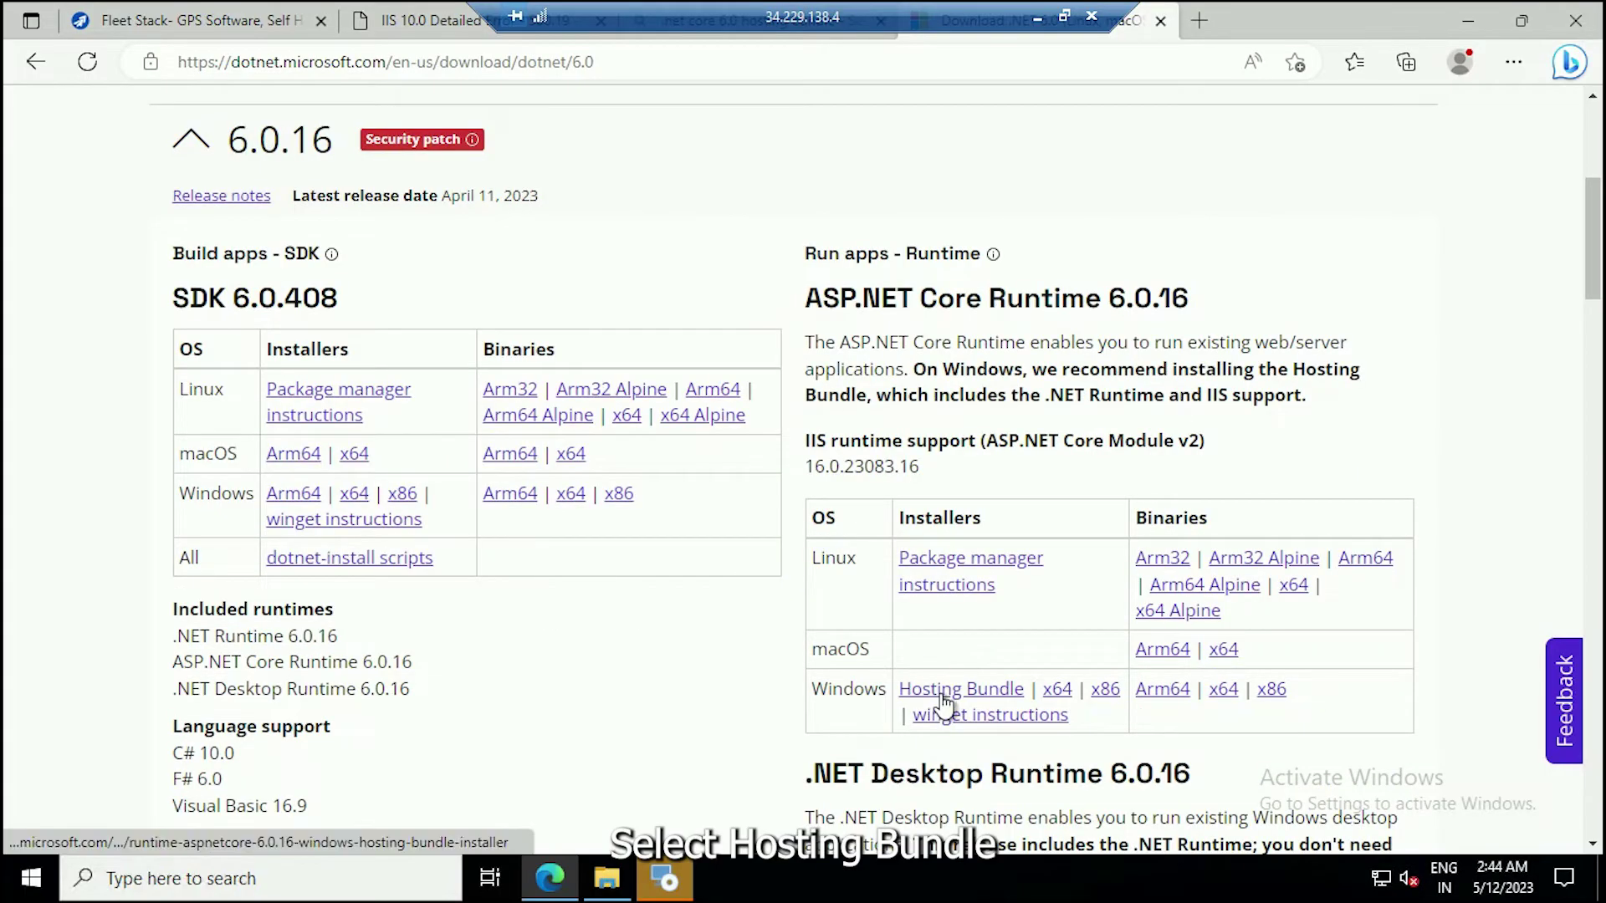
left_click(933, 692)
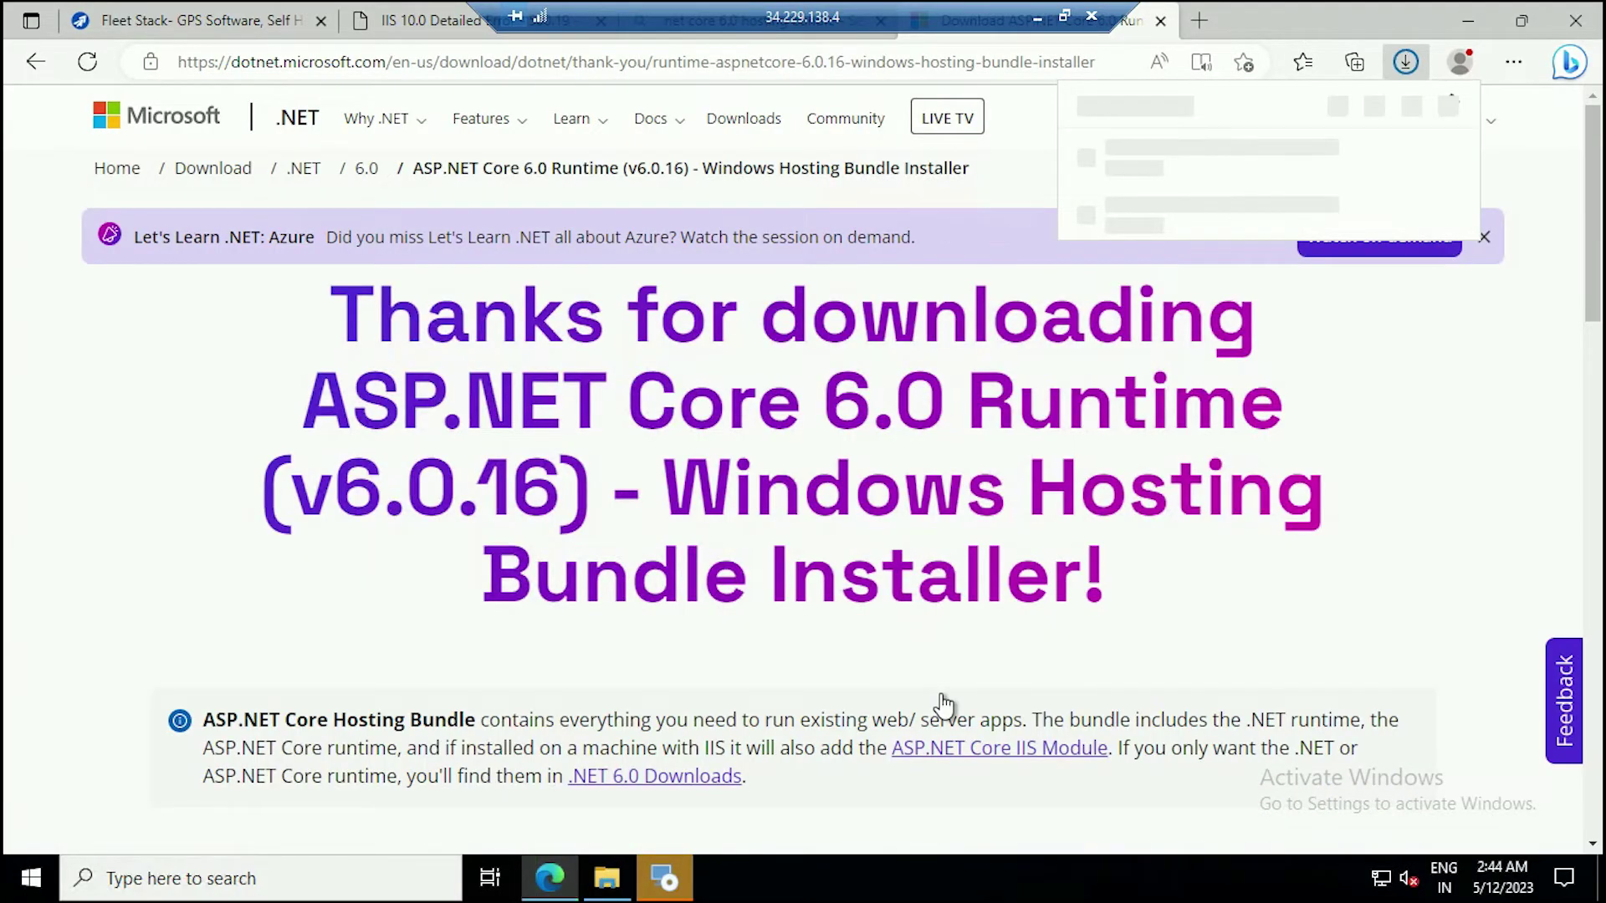
left_click(1285, 106)
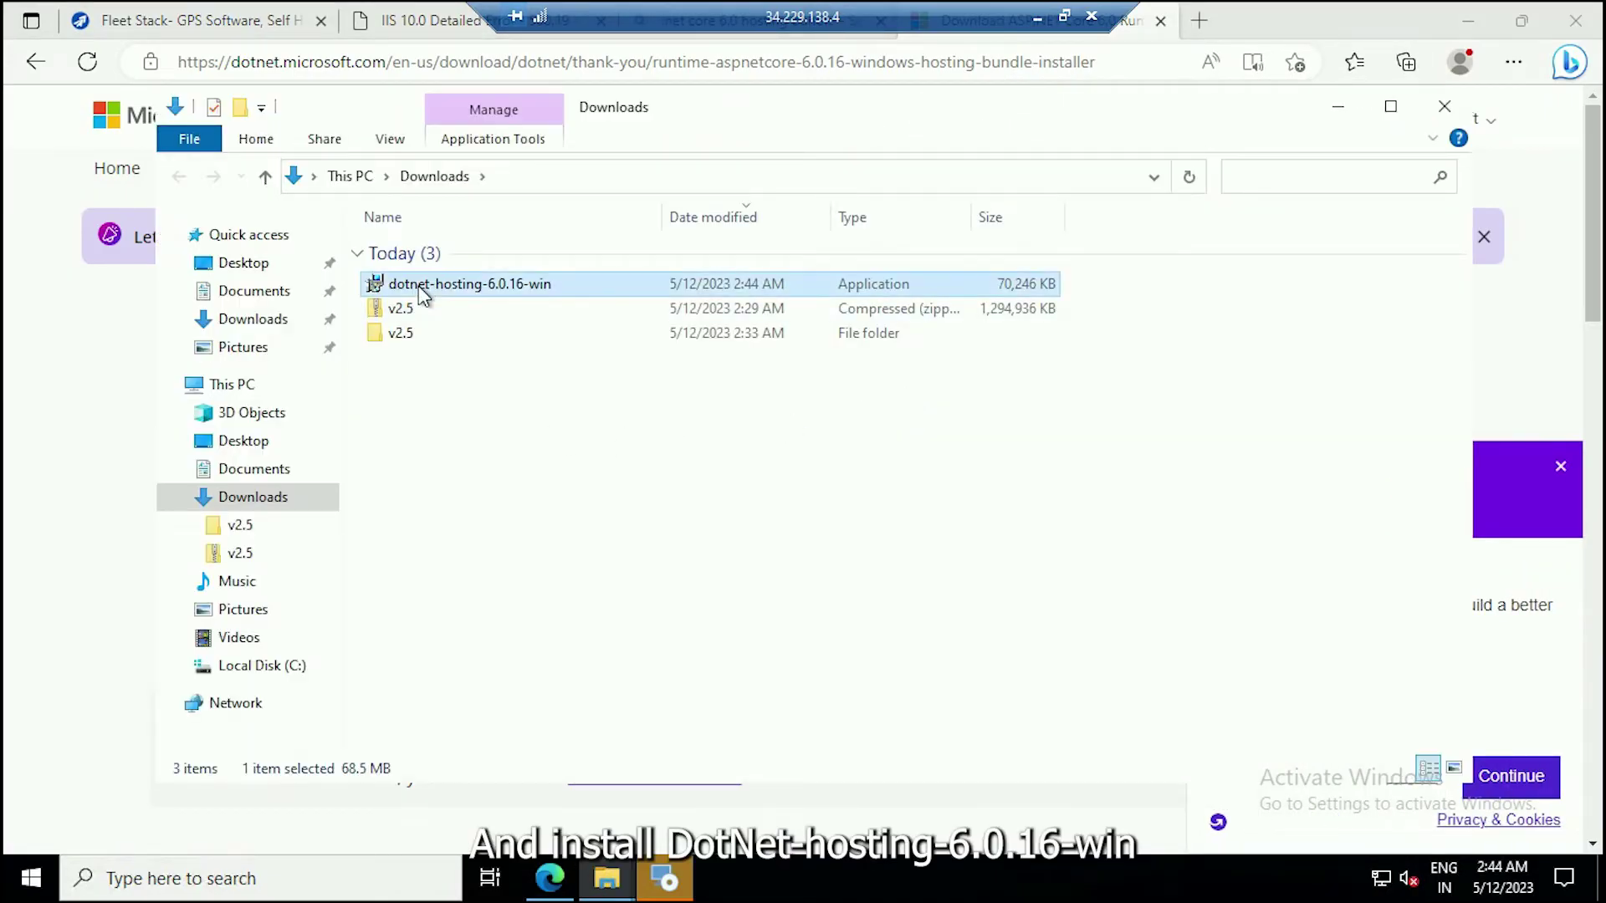
Run dotnet-hosting-6.0.16-win, accept the license and install the .NET 6.0.16 hosting bundle.
right_click(418, 288)
left_click(472, 303)
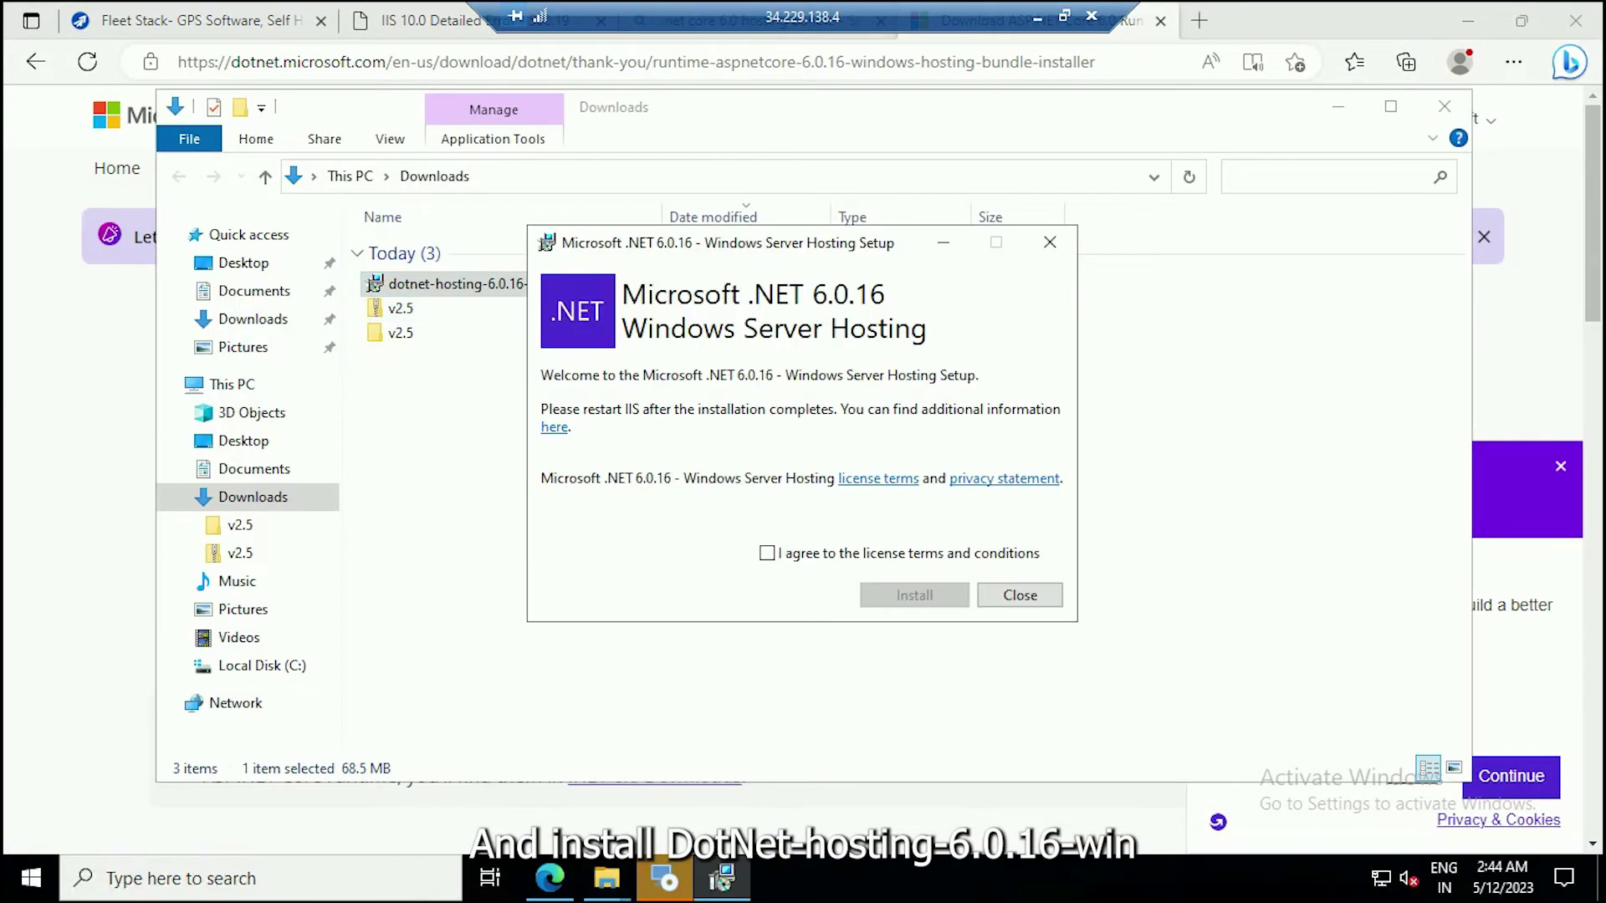
left_click(767, 553)
left_click(886, 597)
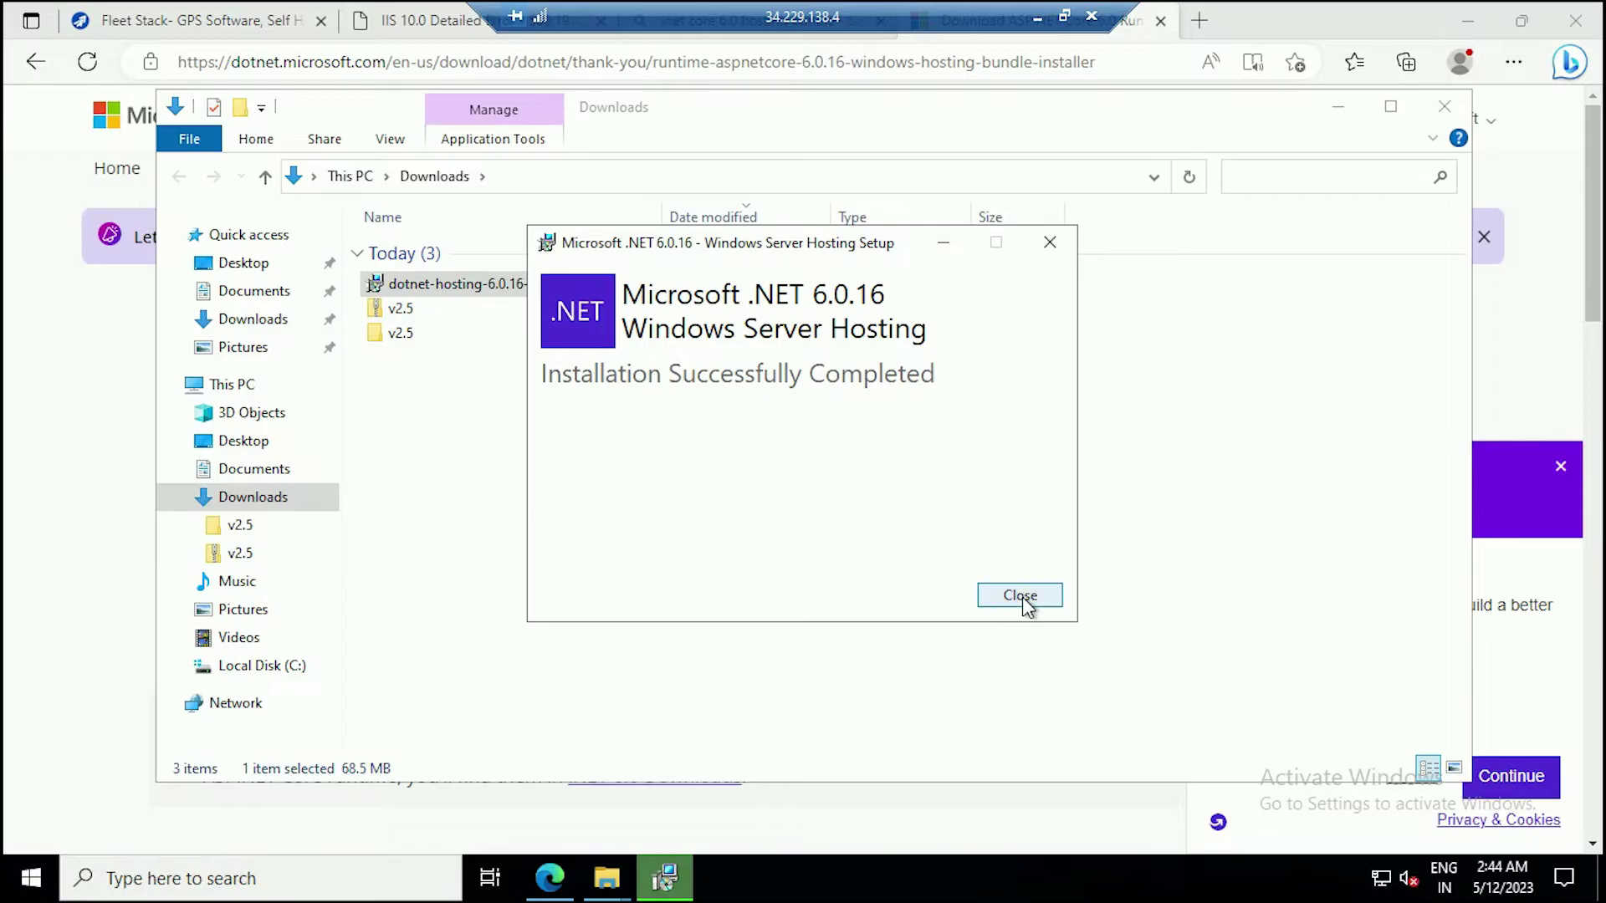
left_click(1022, 596)
Return to the localhost tab in the browser and reload it.
left_click(1497, 24)
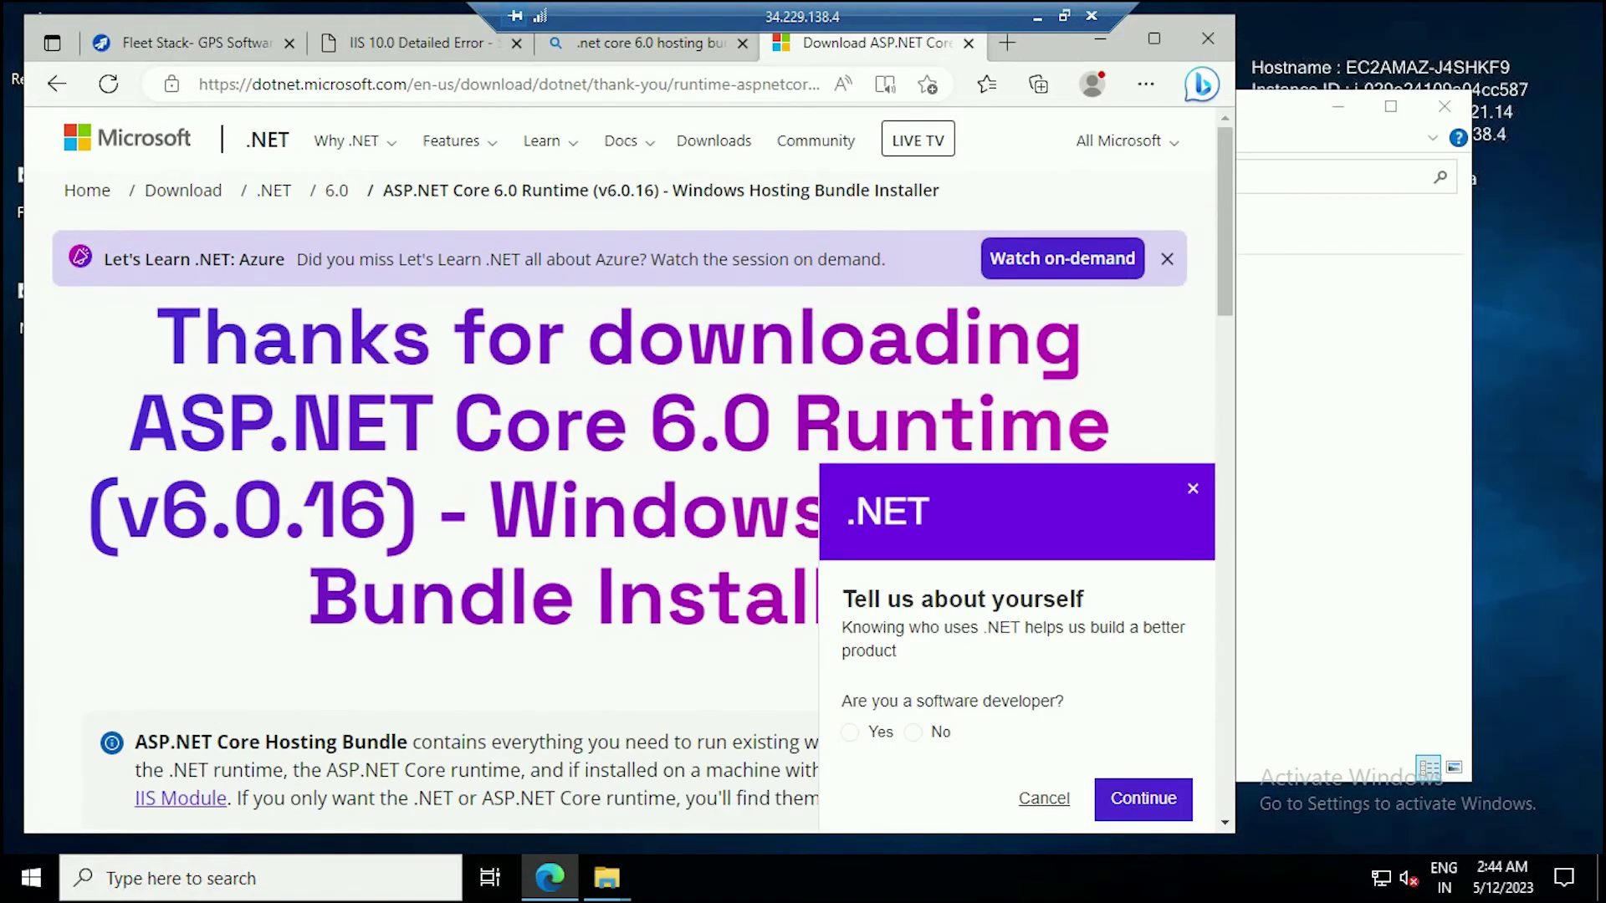
left_click(635, 42)
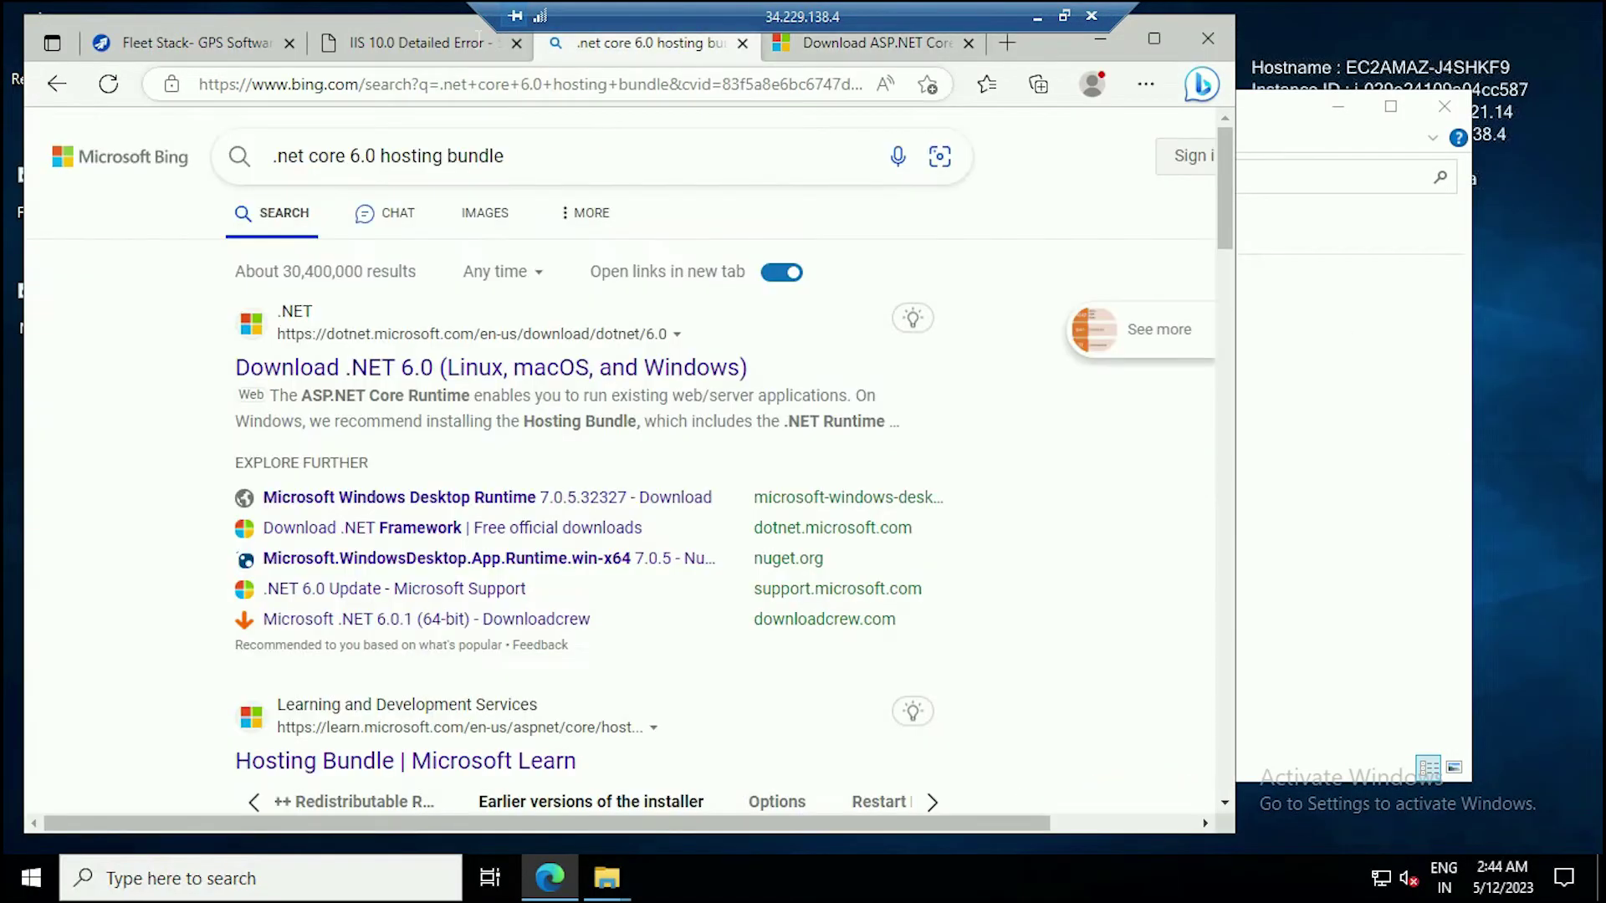
left_click(410, 32)
left_click(108, 85)
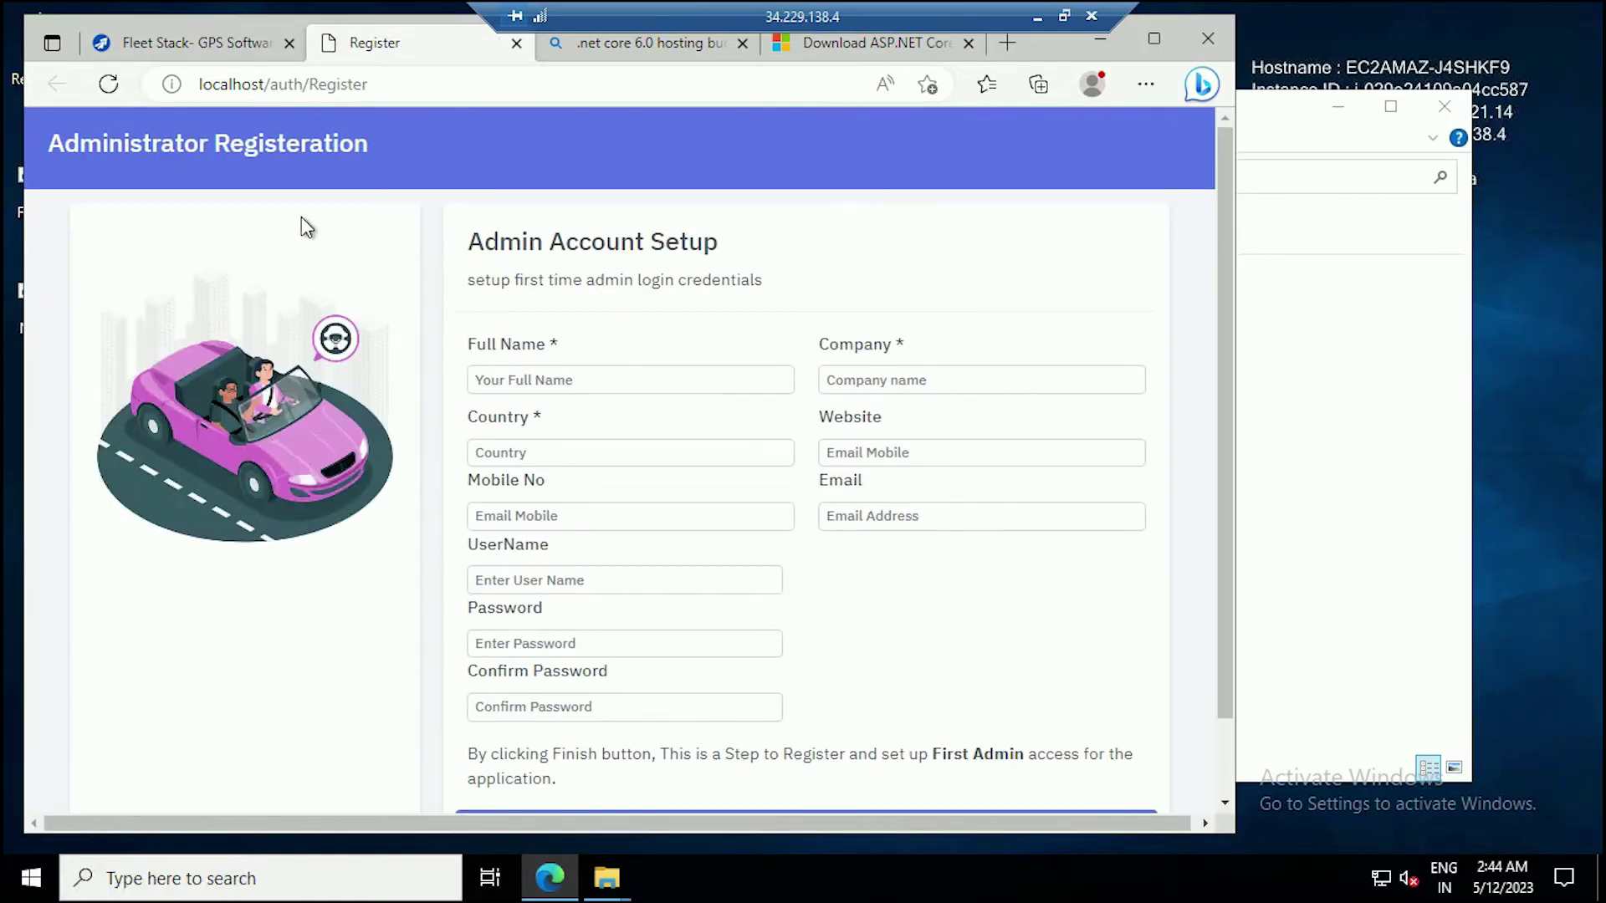
Fill the Admin Account Setup form with website, username, e-mail and mobile number, then submit it.
key("super+Up")
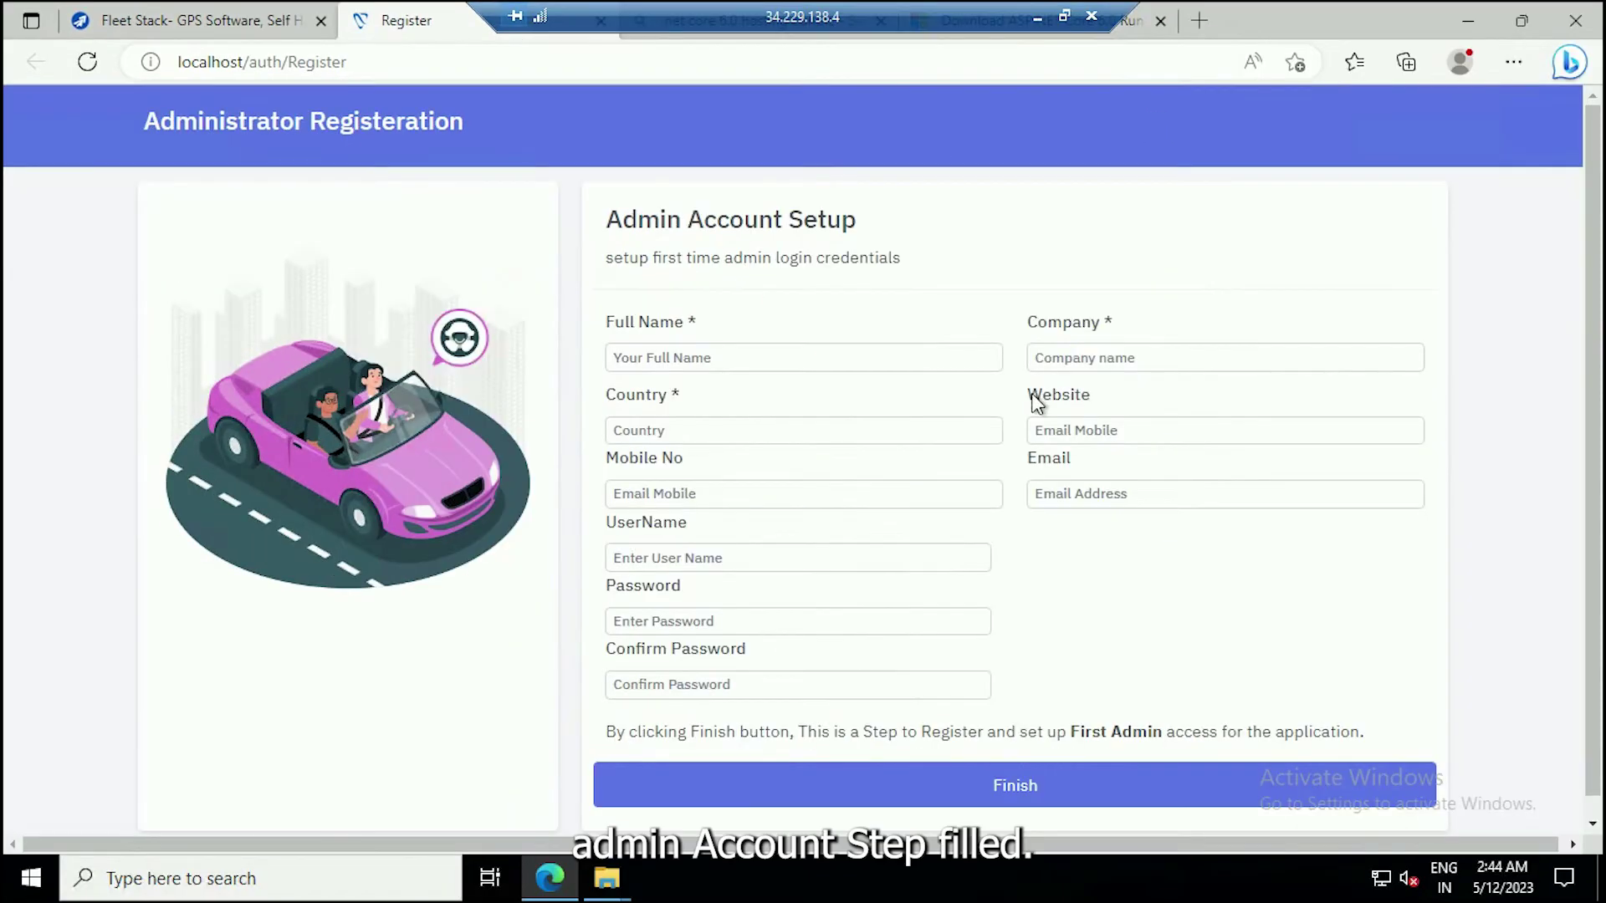
type("//fleetstack.in")
left_click(795, 558)
type("superadmin")
left_click(1225, 493)
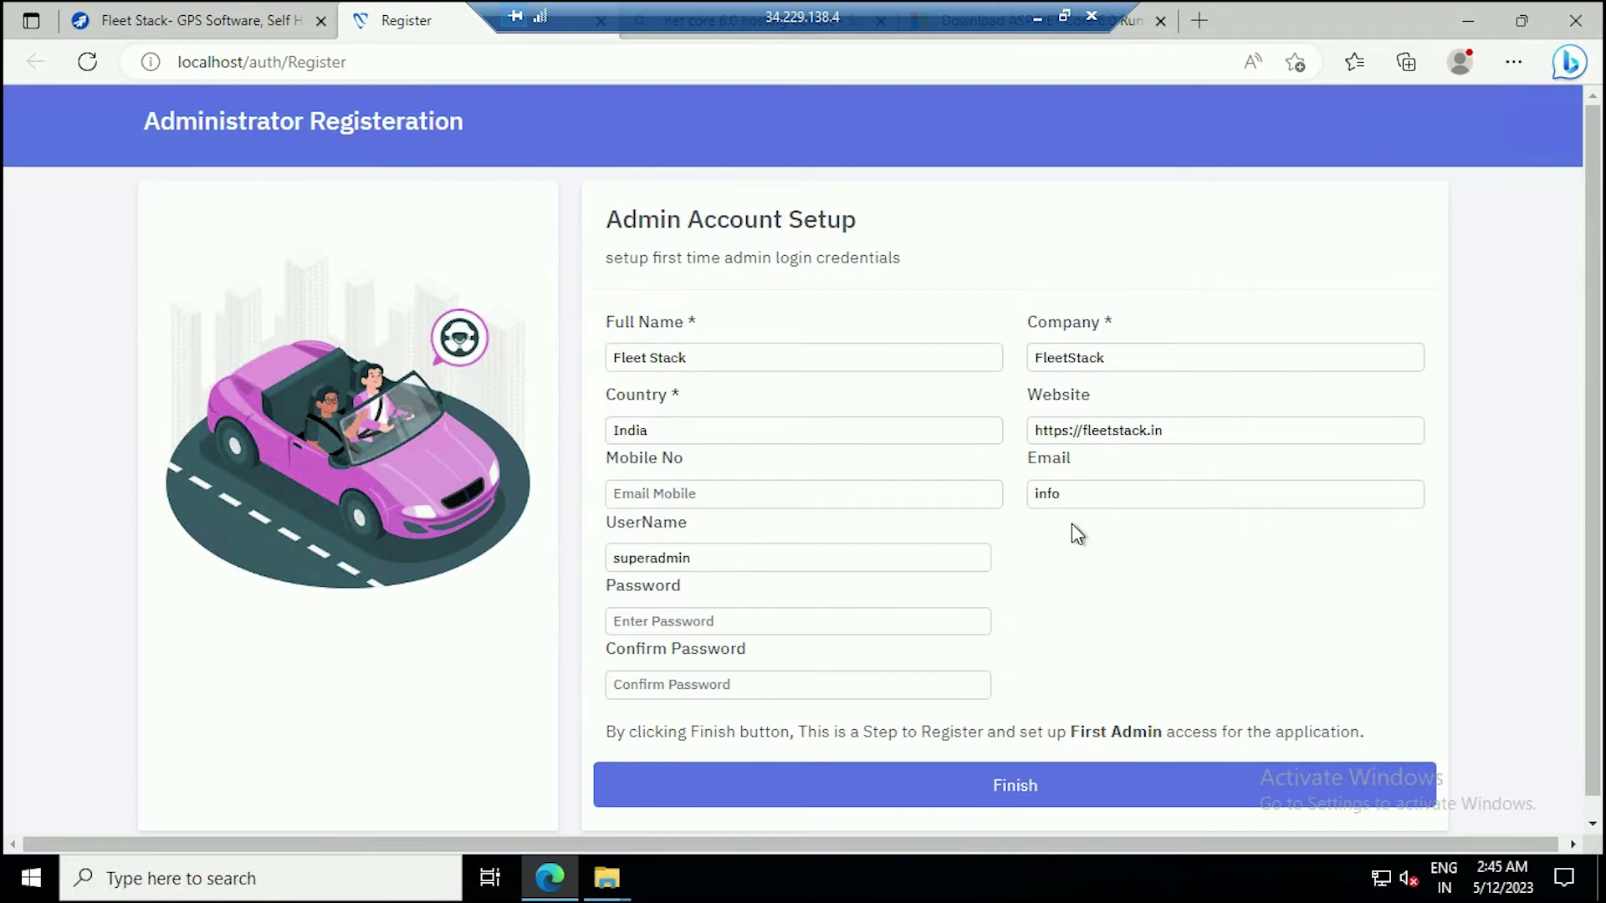
left_click(798, 621)
left_click(803, 493)
type("8888888888")
left_click(1024, 783)
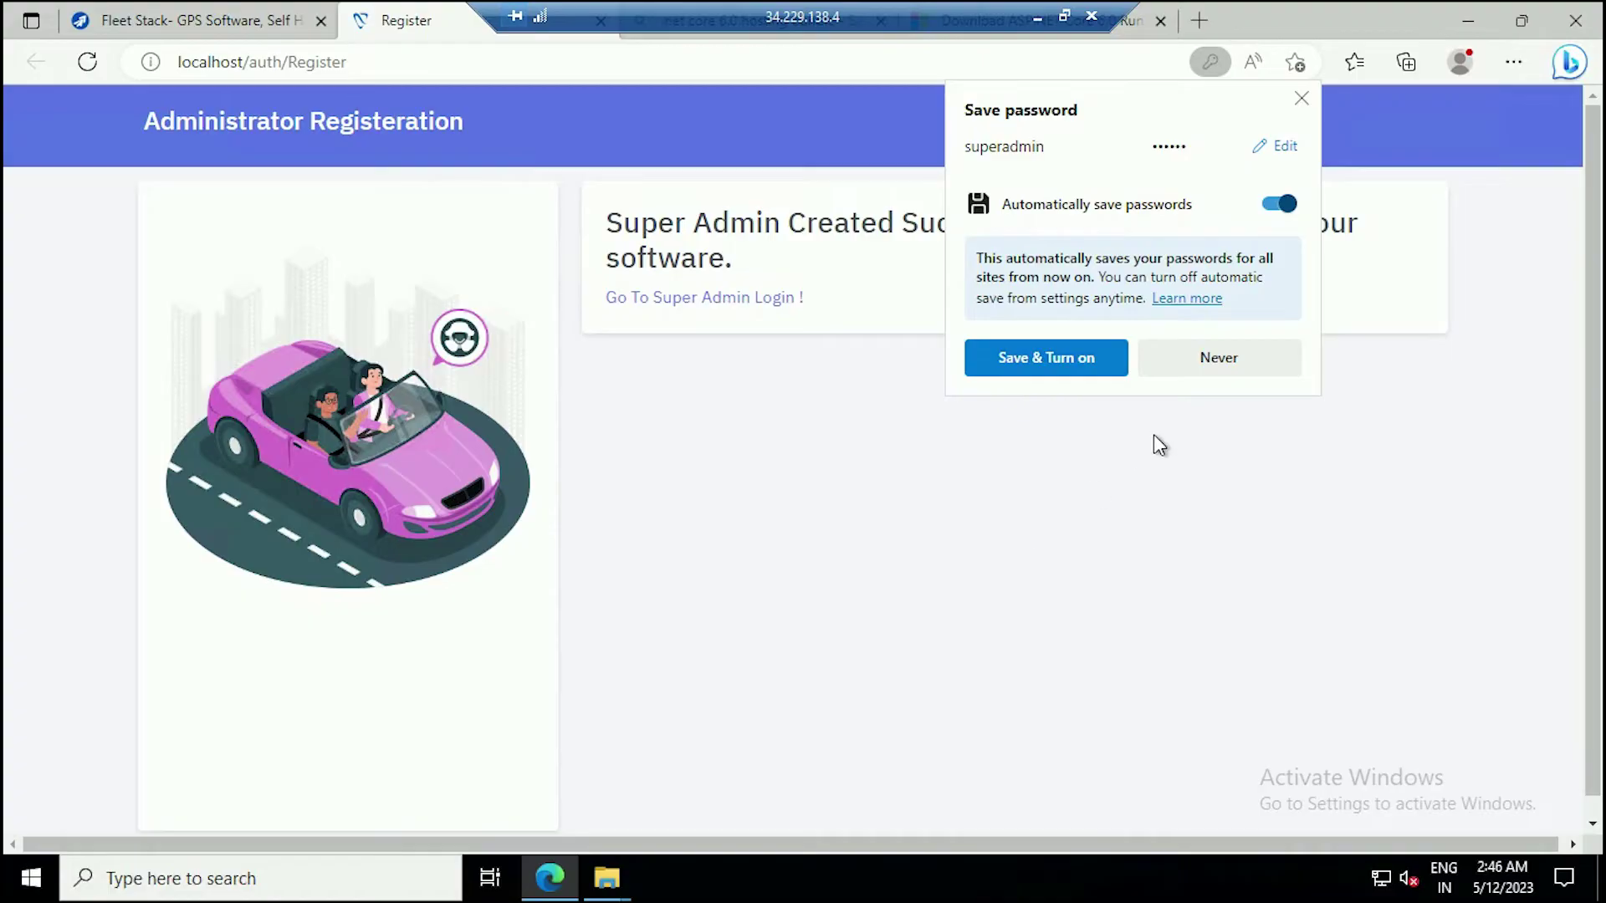
Decline saving the password and log in on the Super Admin login page.
left_click(1219, 367)
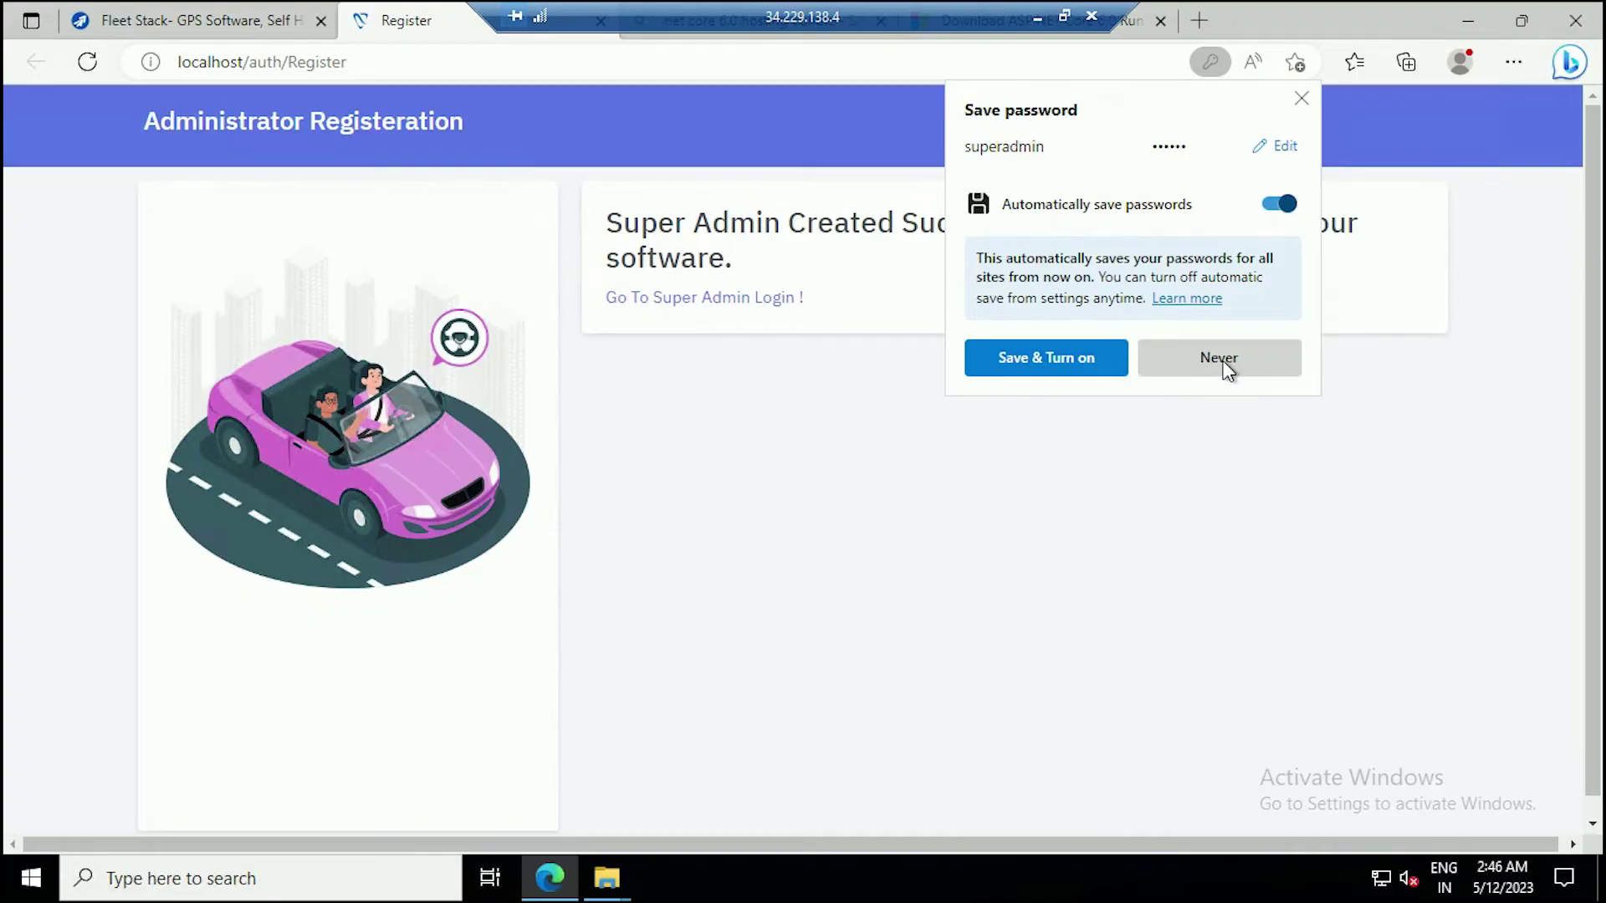
left_click(720, 301)
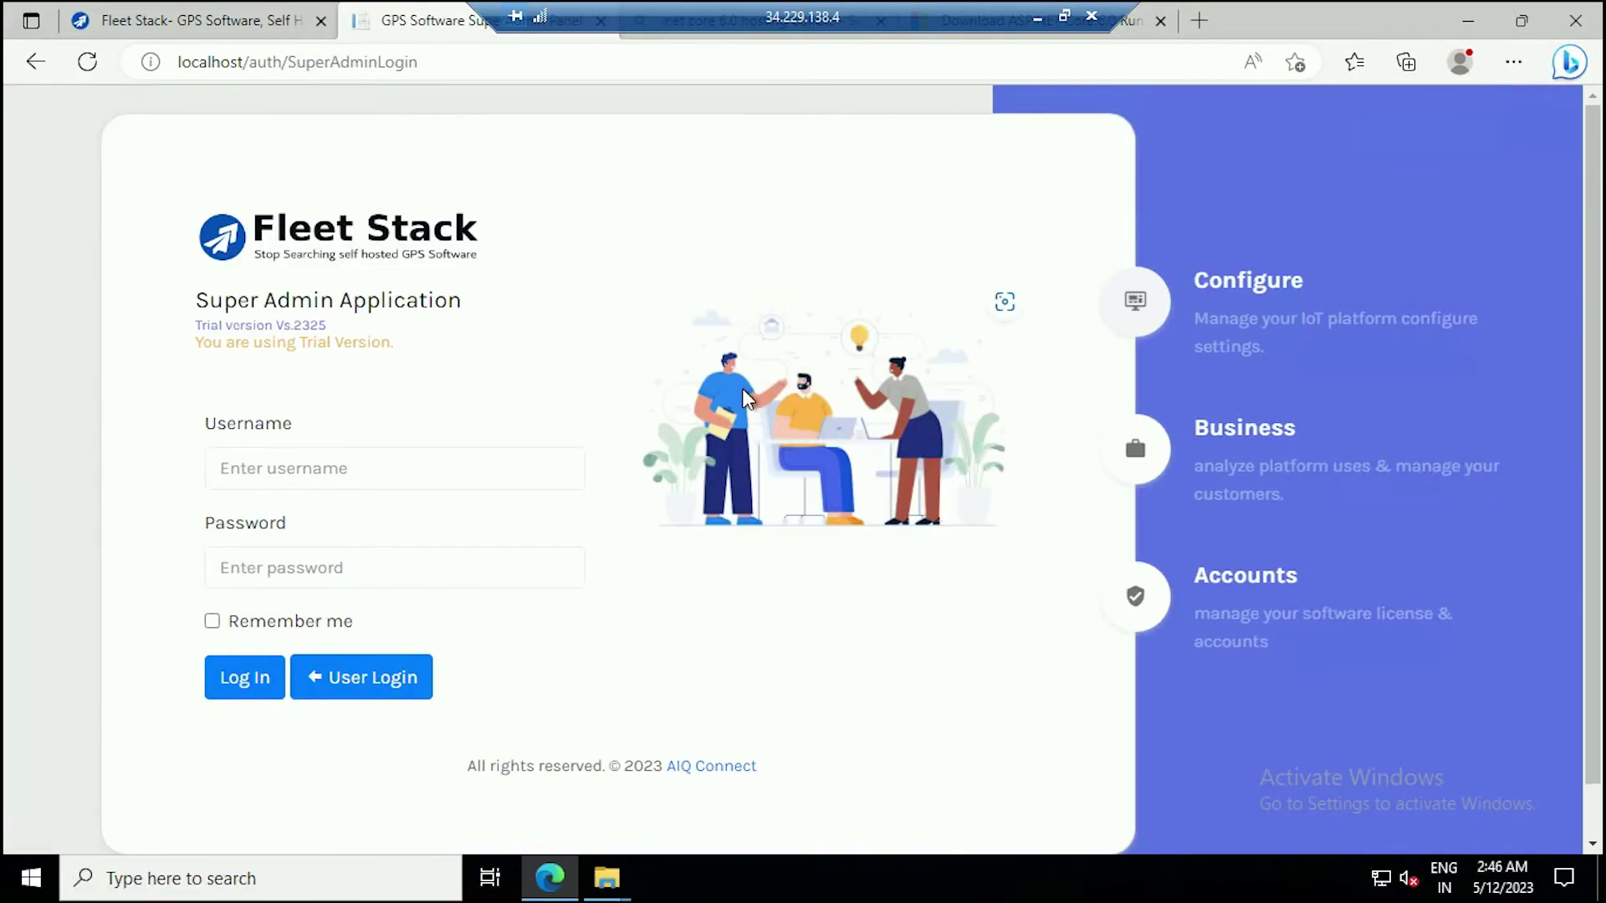
left_click(241, 468)
type("su")
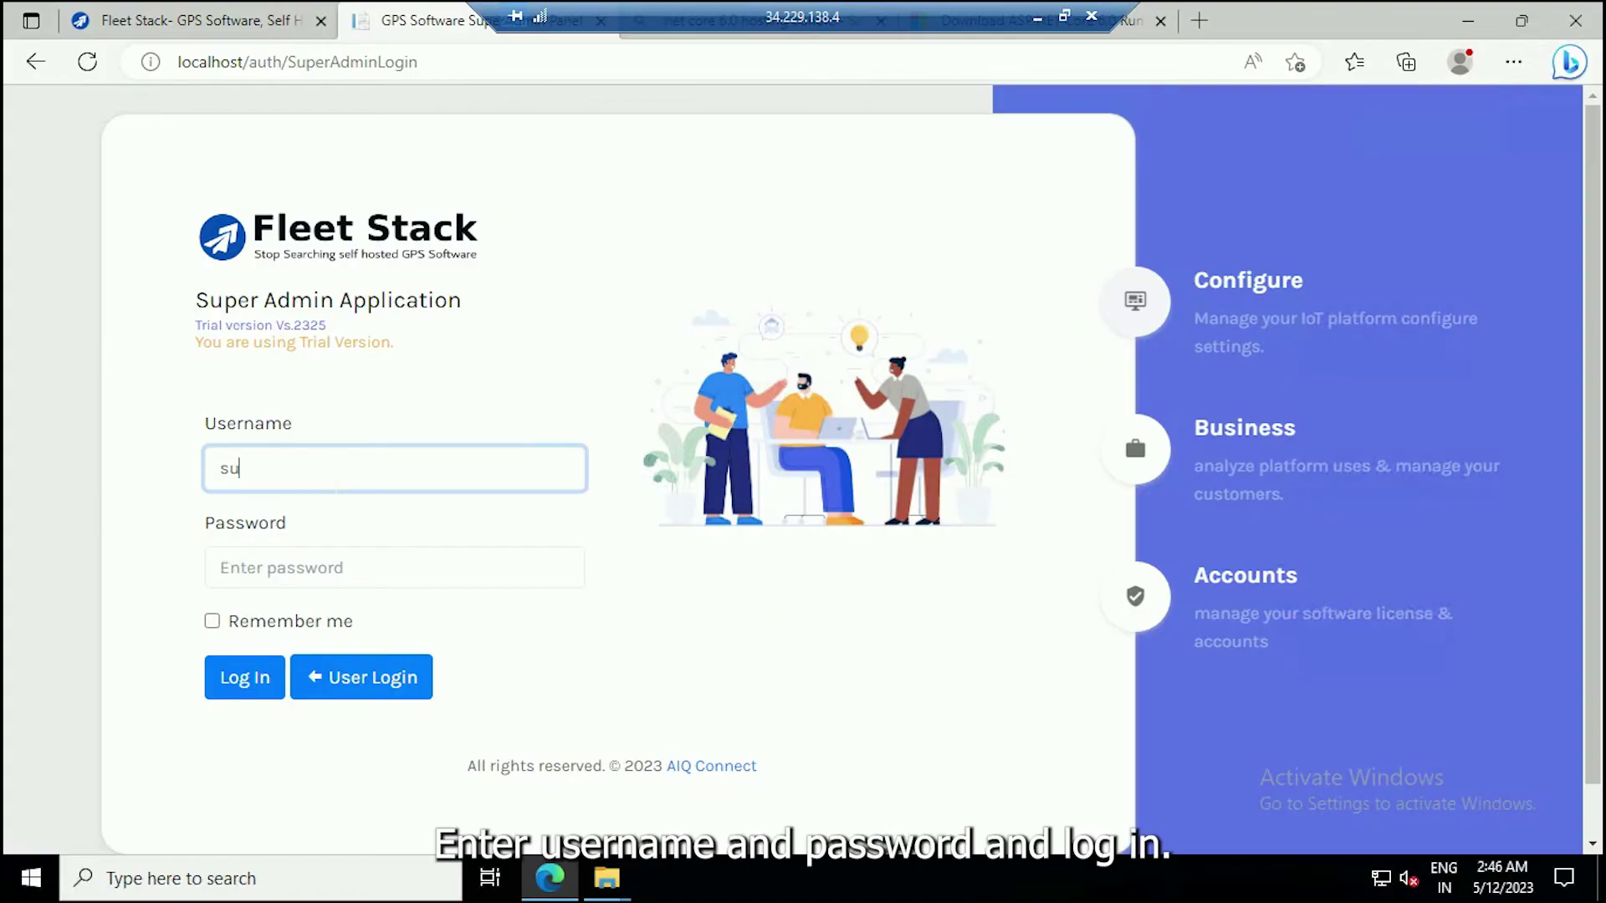
type("peradmin")
key("Tab")
type("12345")
key("Return")
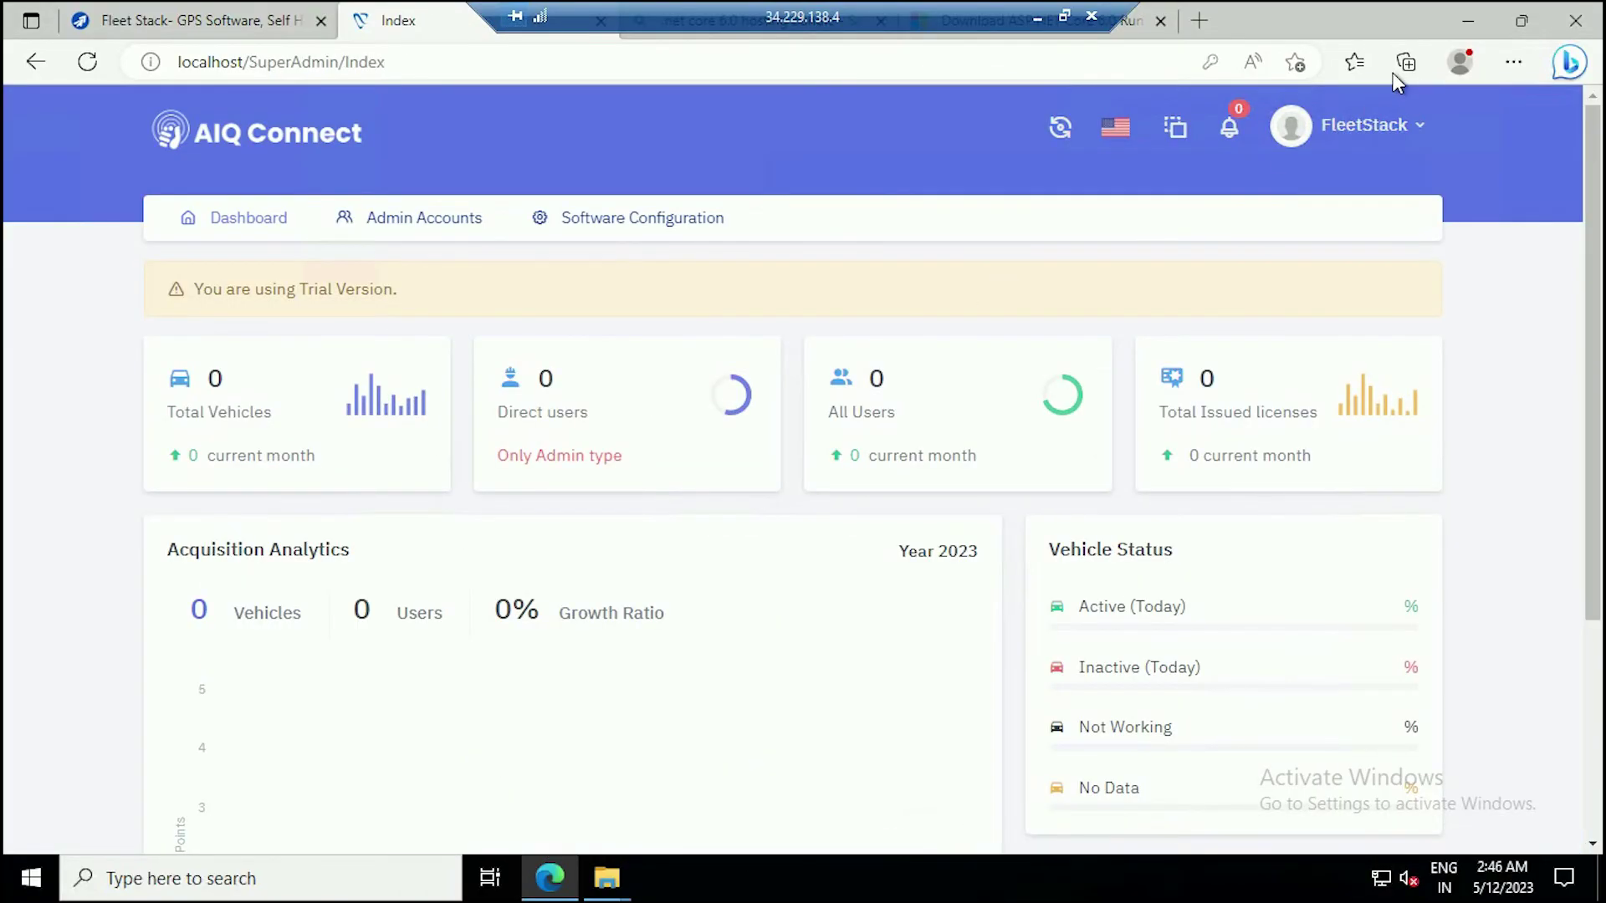
Create an administrator with autofilled company details, a password and 8 credits, then log in as it.
left_click(422, 222)
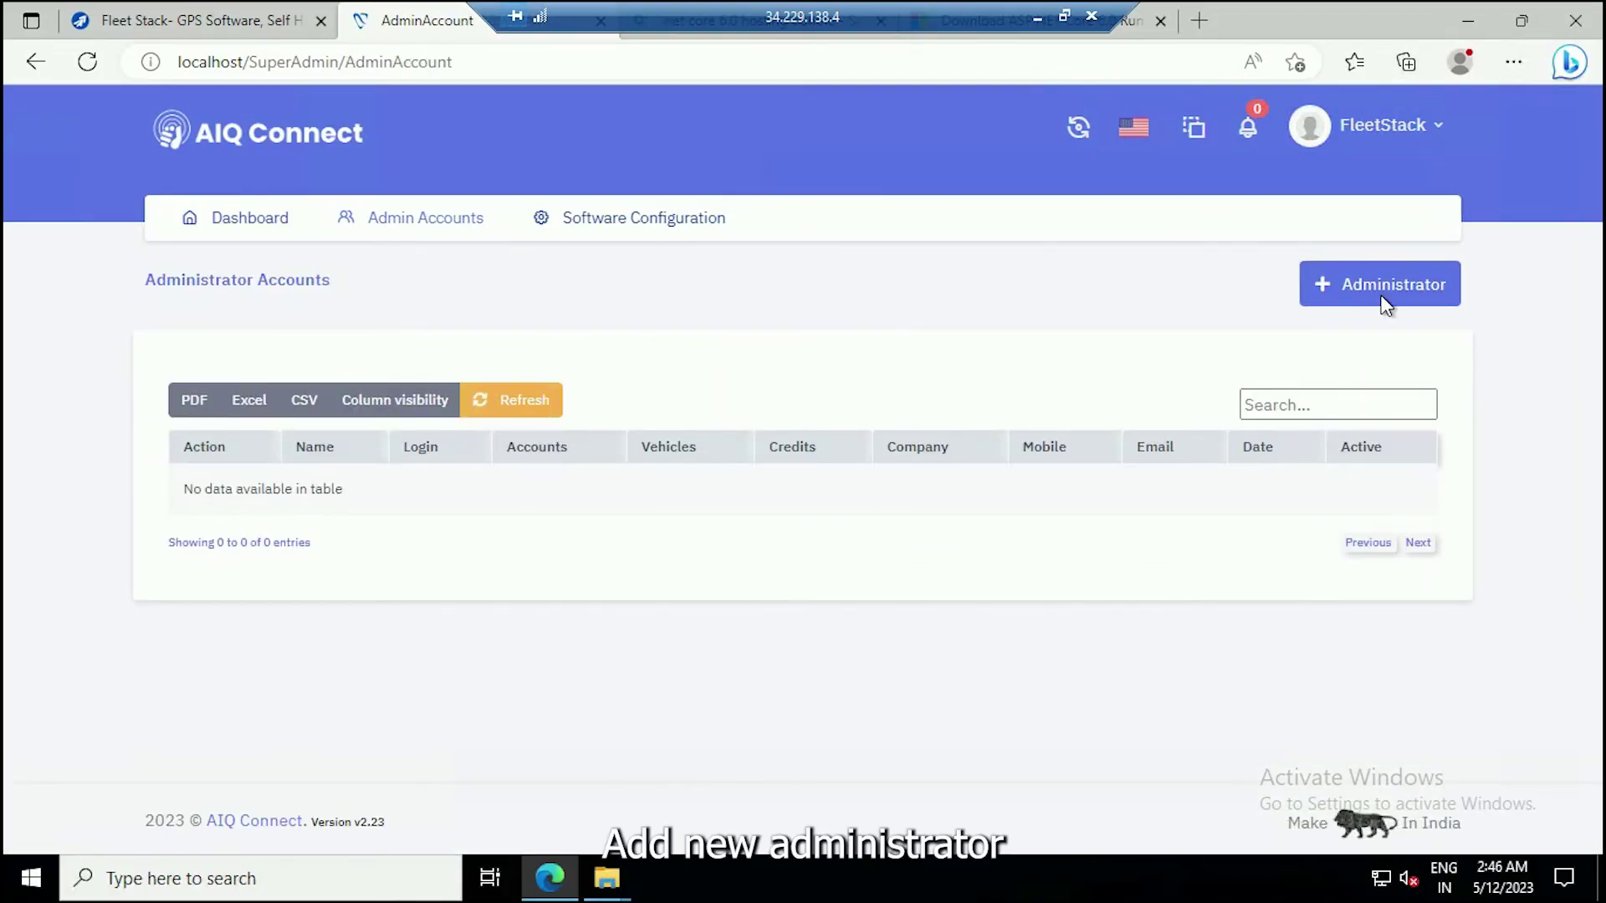
left_click(1390, 291)
left_click(527, 234)
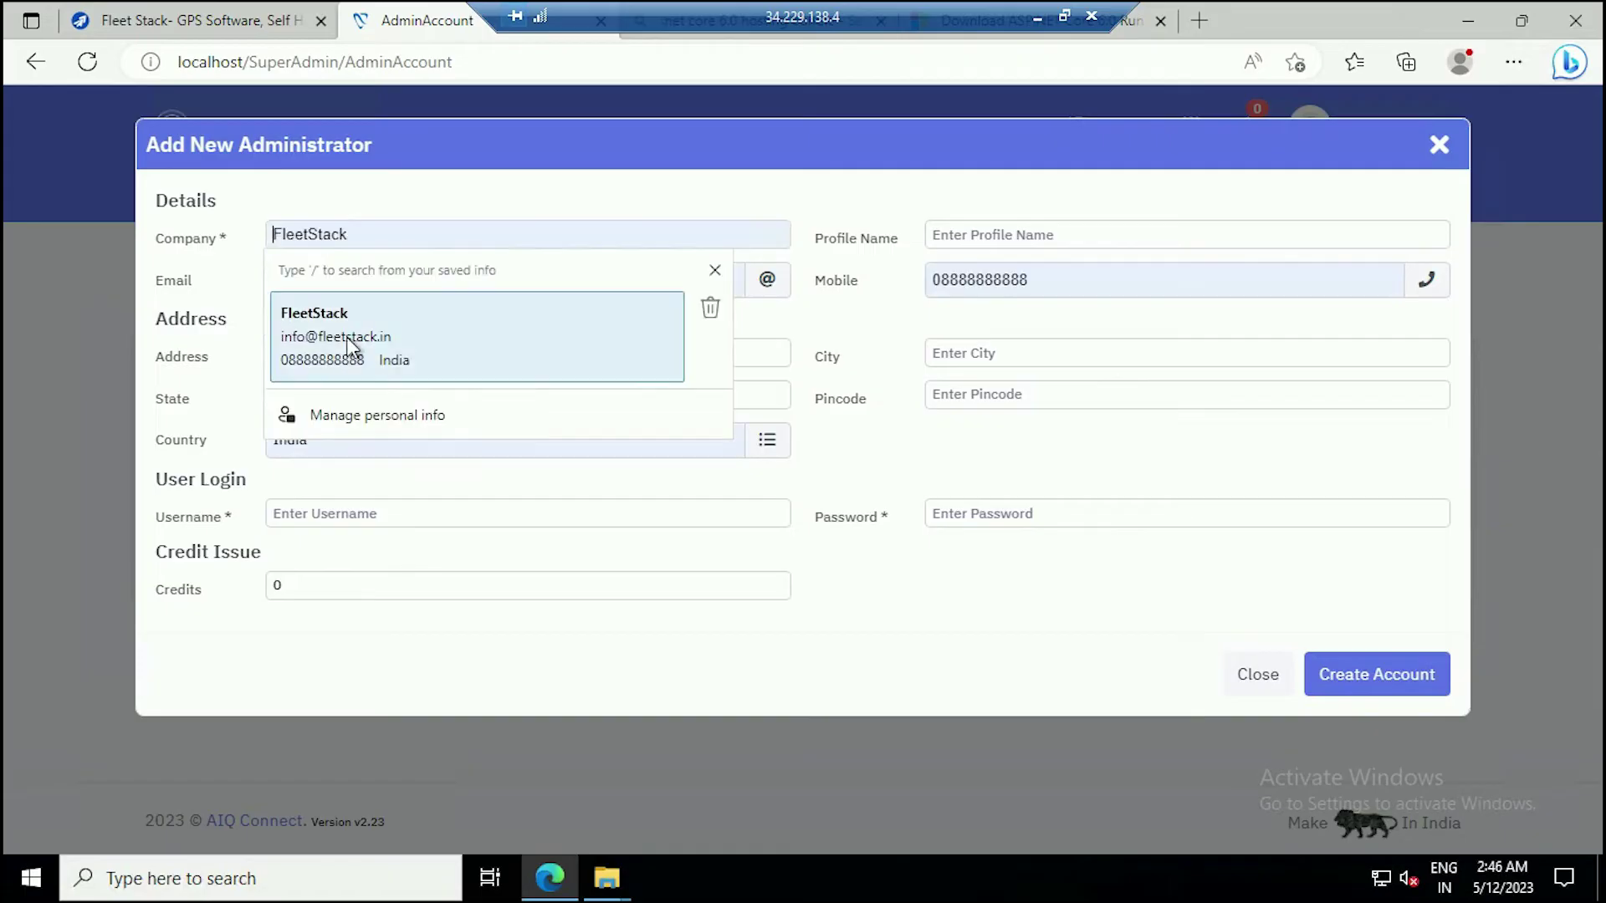
left_click(340, 333)
left_click(971, 518)
type("123456")
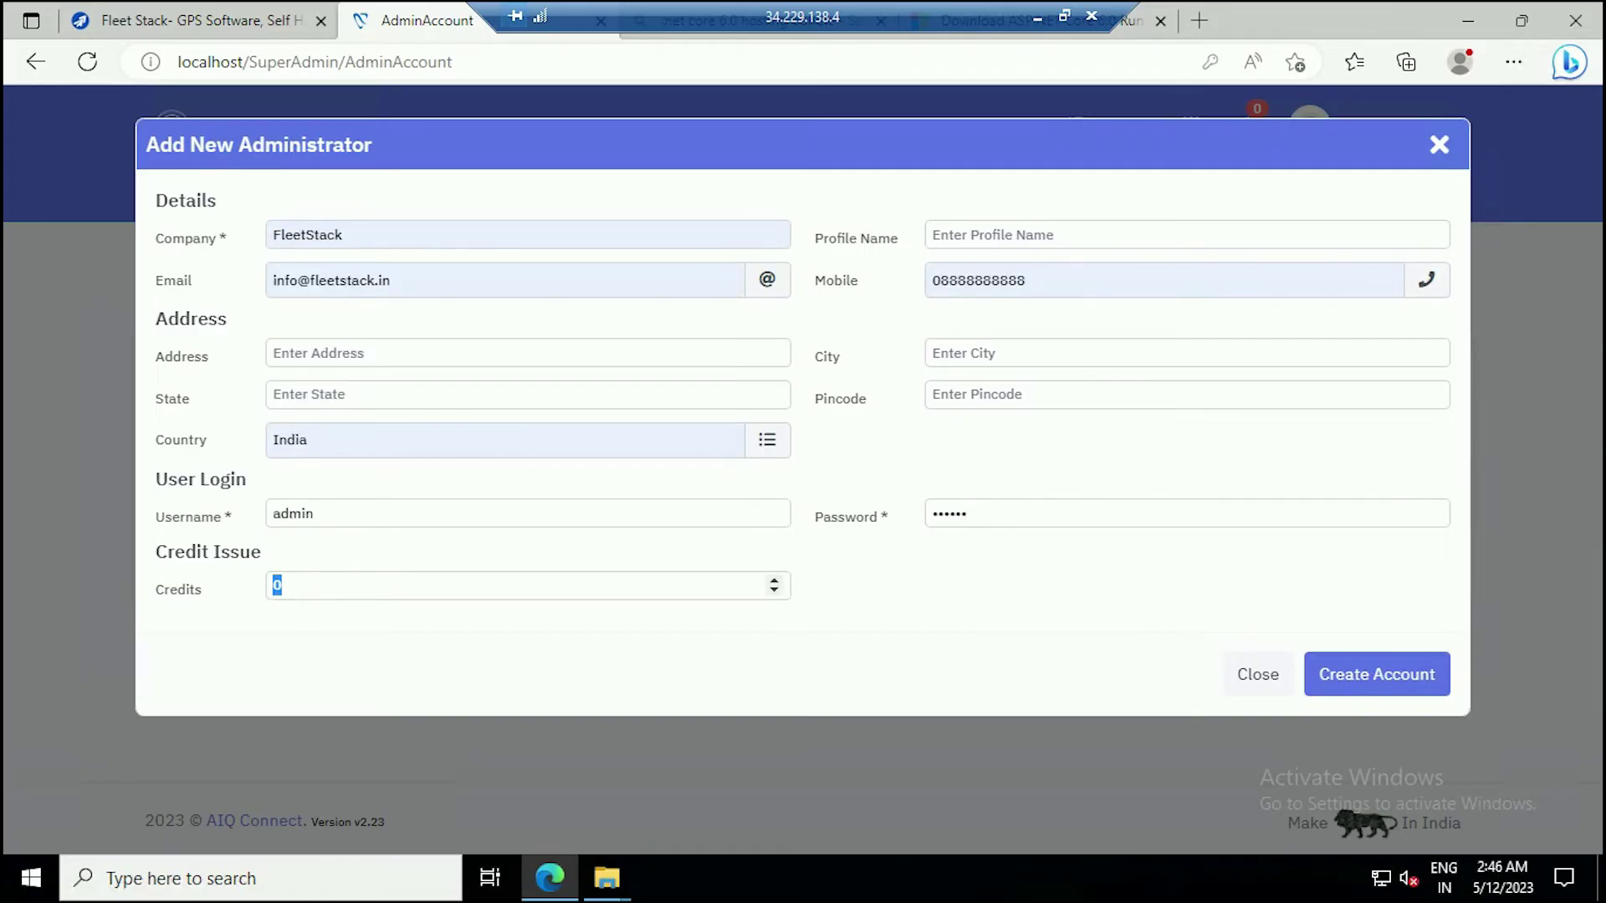
type("8")
left_click(1377, 674)
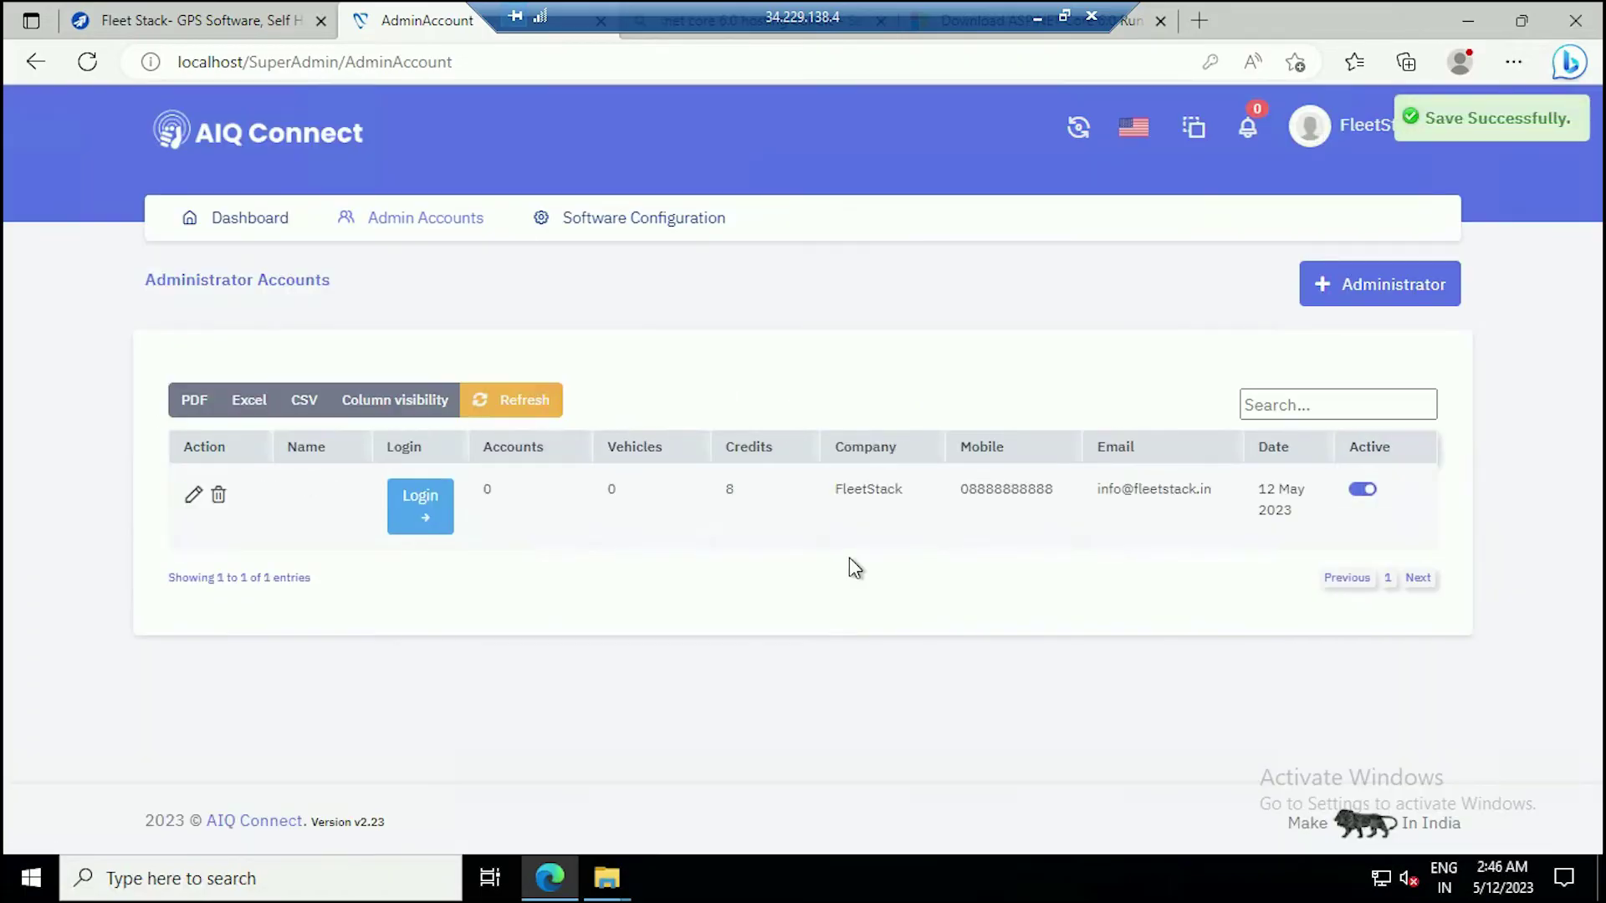
left_click(443, 523)
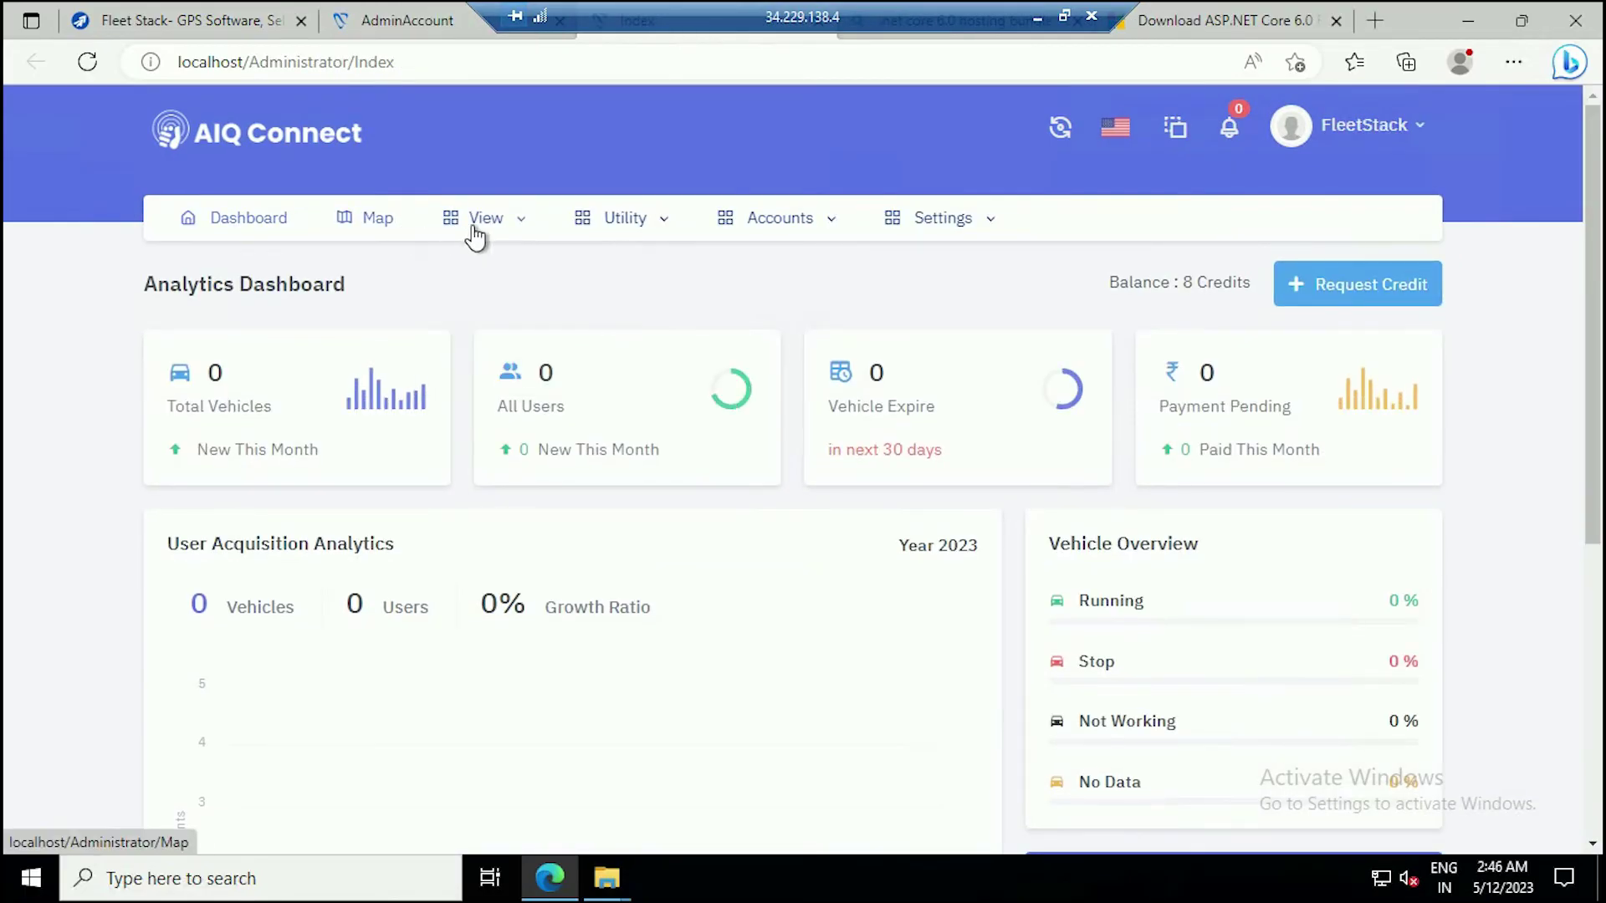
Add user 'Fleet Stack user' with company 'Fleet S', a password, mobile number and e-mail.
mouse_move(507, 228)
left_click(492, 276)
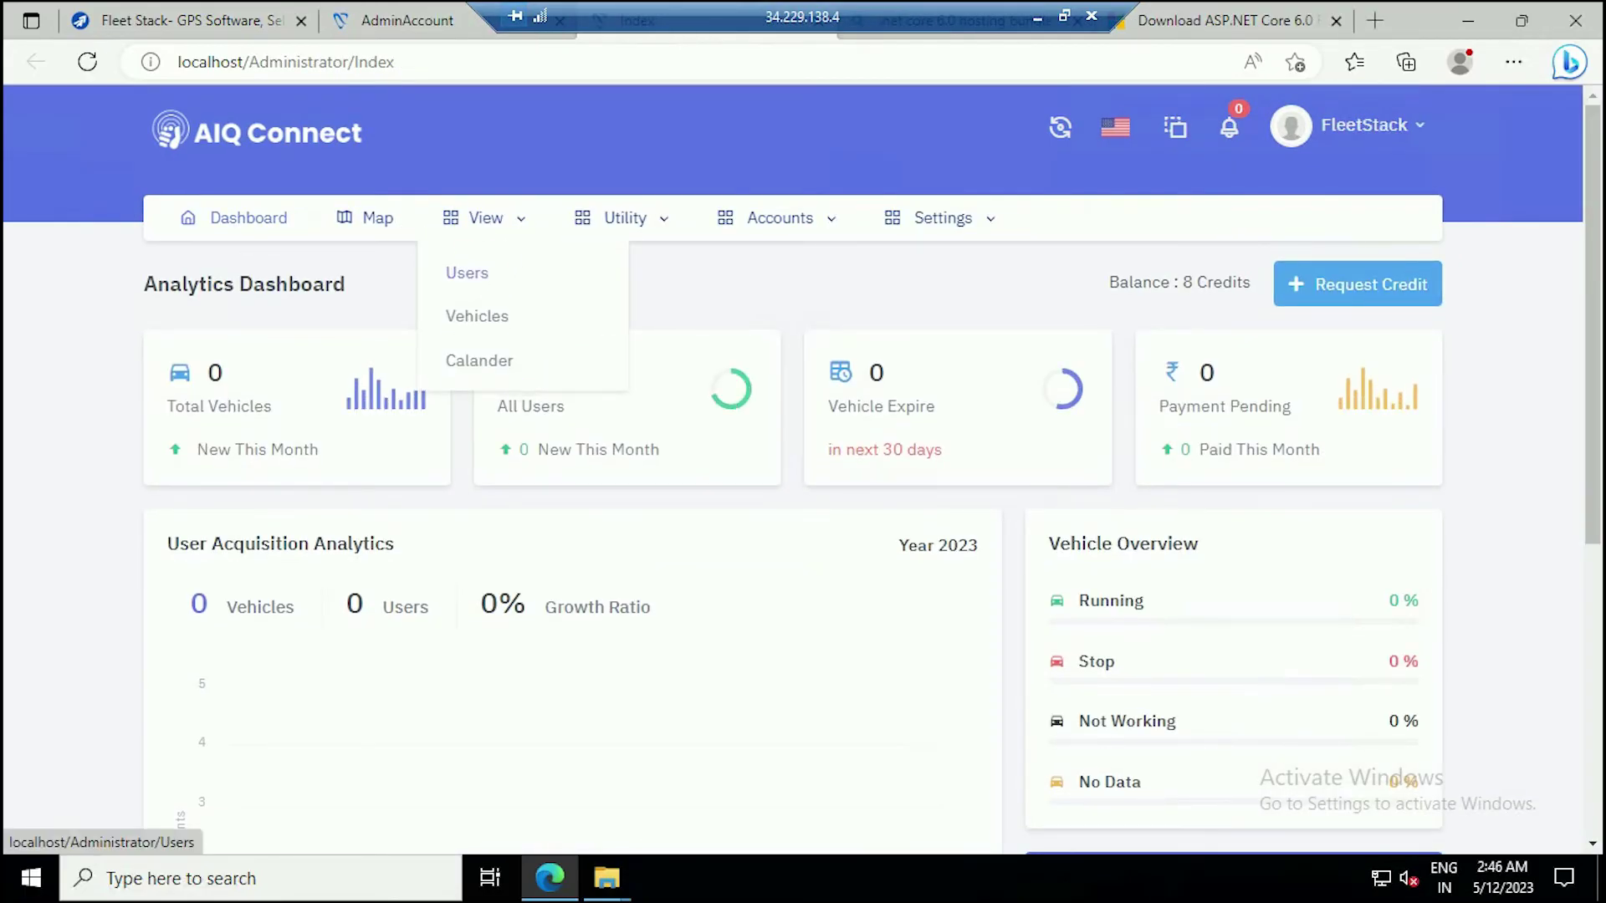
left_click(1409, 293)
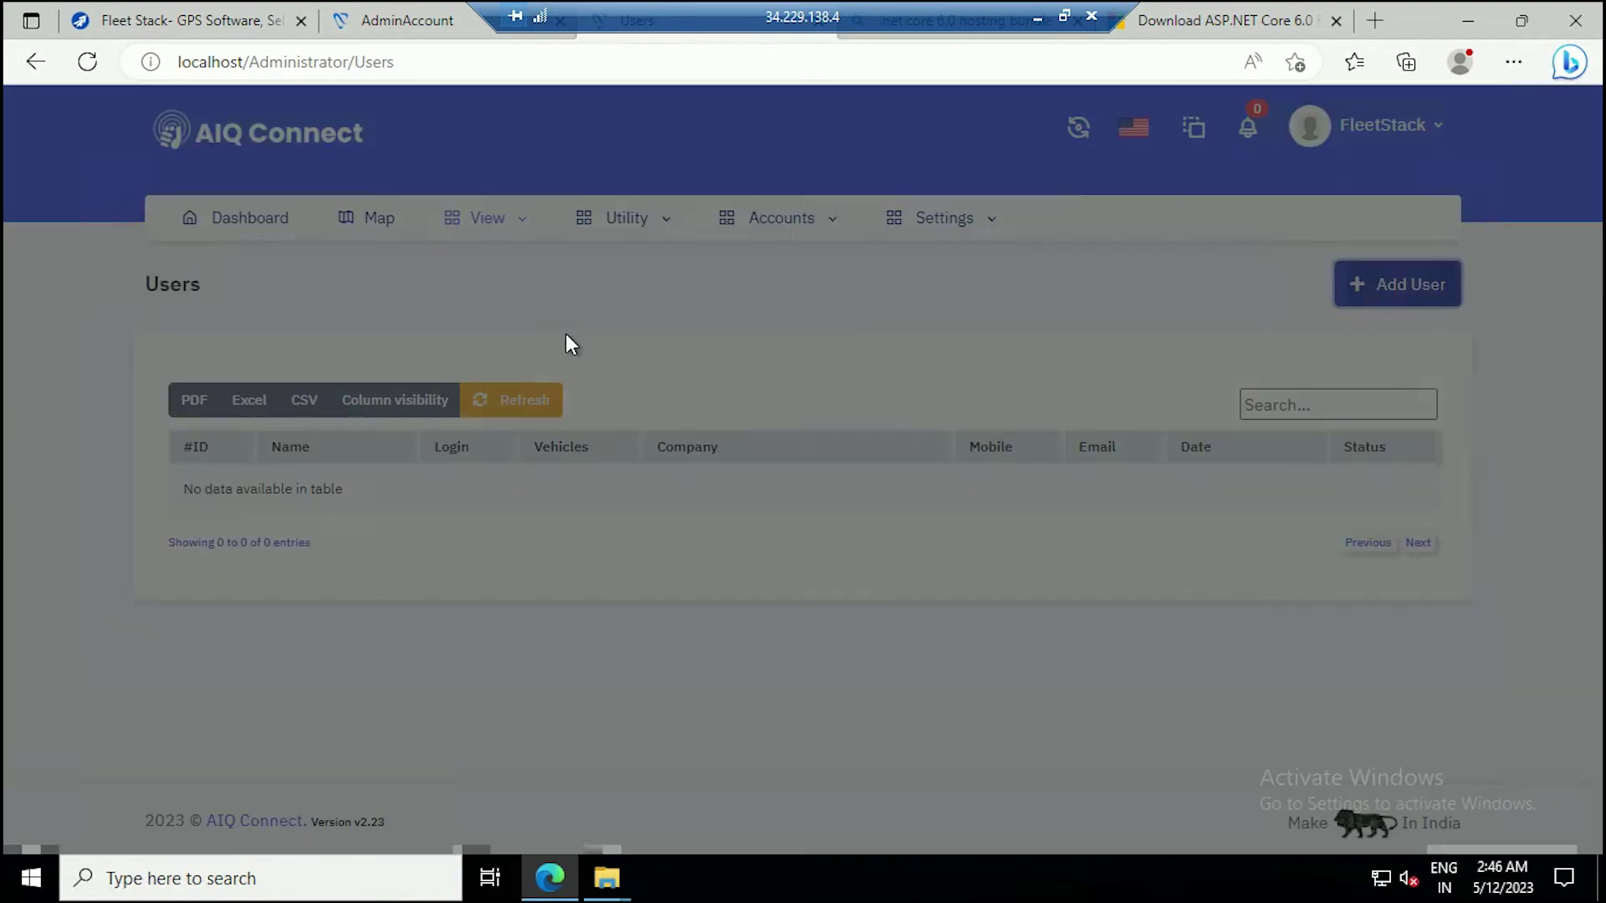
type("Fleet Stack user")
left_click(866, 241)
type("Fleet Stack")
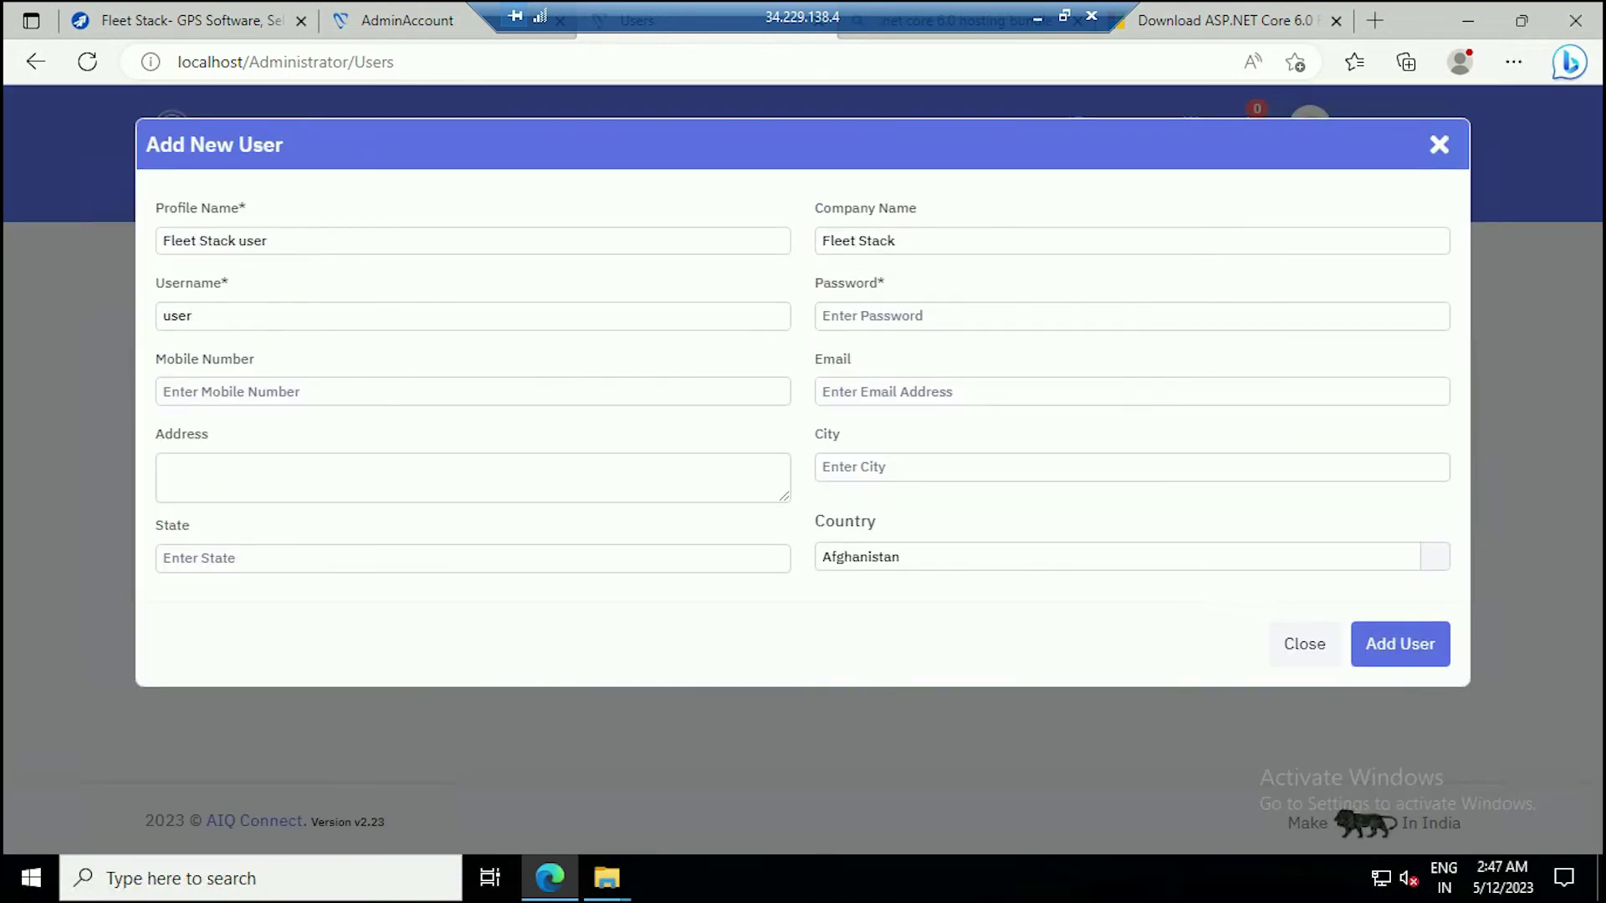
key("Tab")
type("12345")
key("Tab")
type("+9100000000")
key("Tab")
left_click(1400, 644)
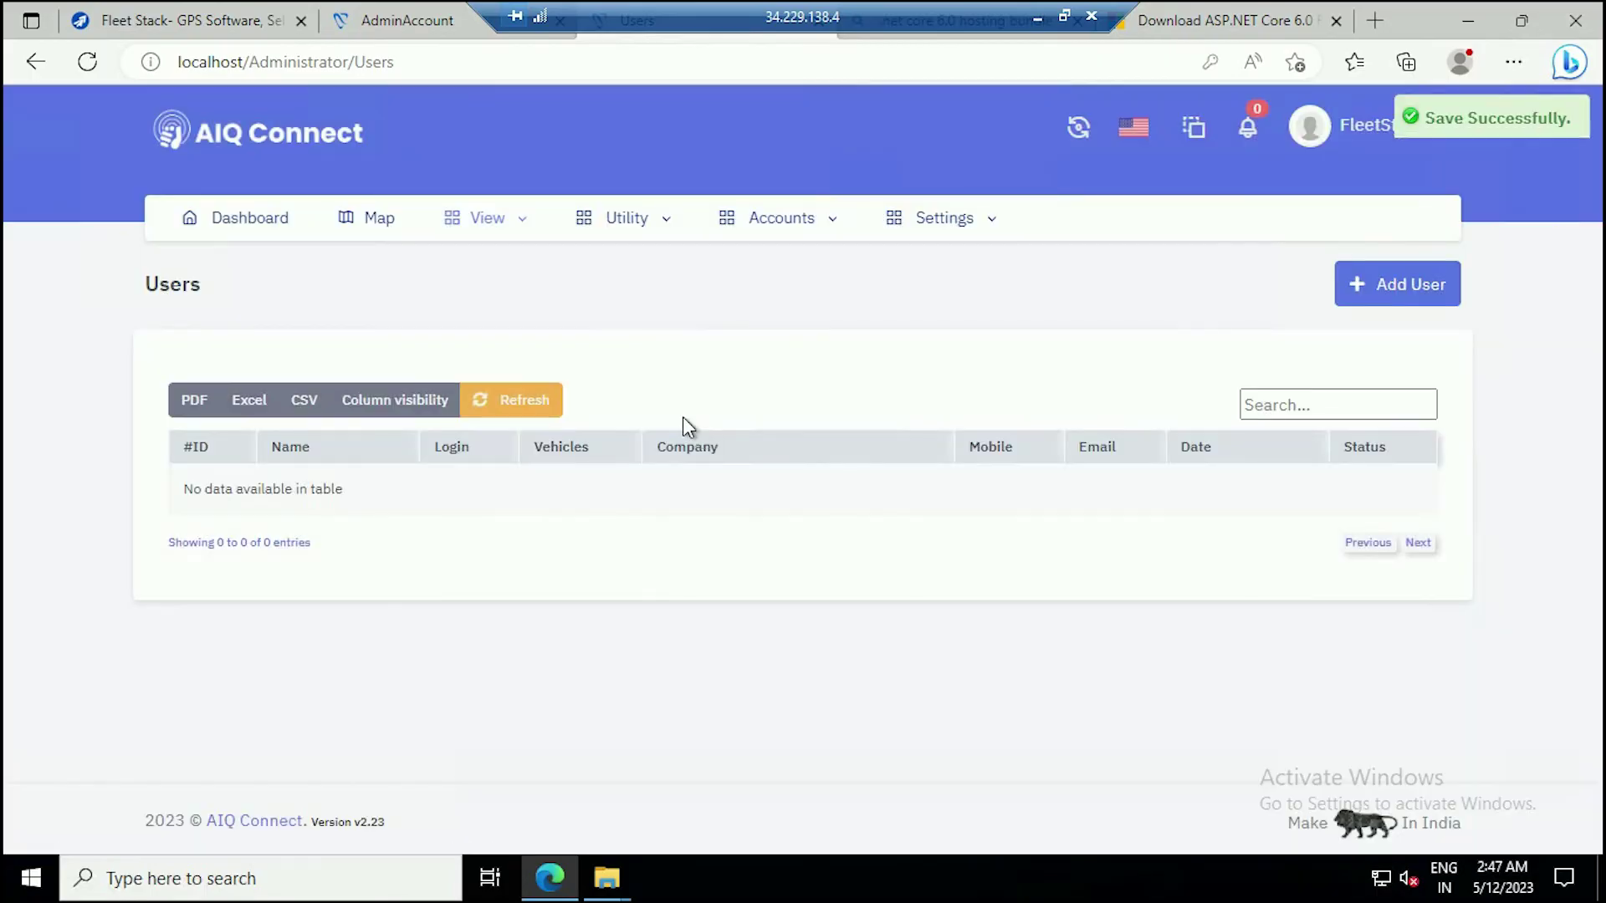
left_click(474, 234)
left_click(494, 322)
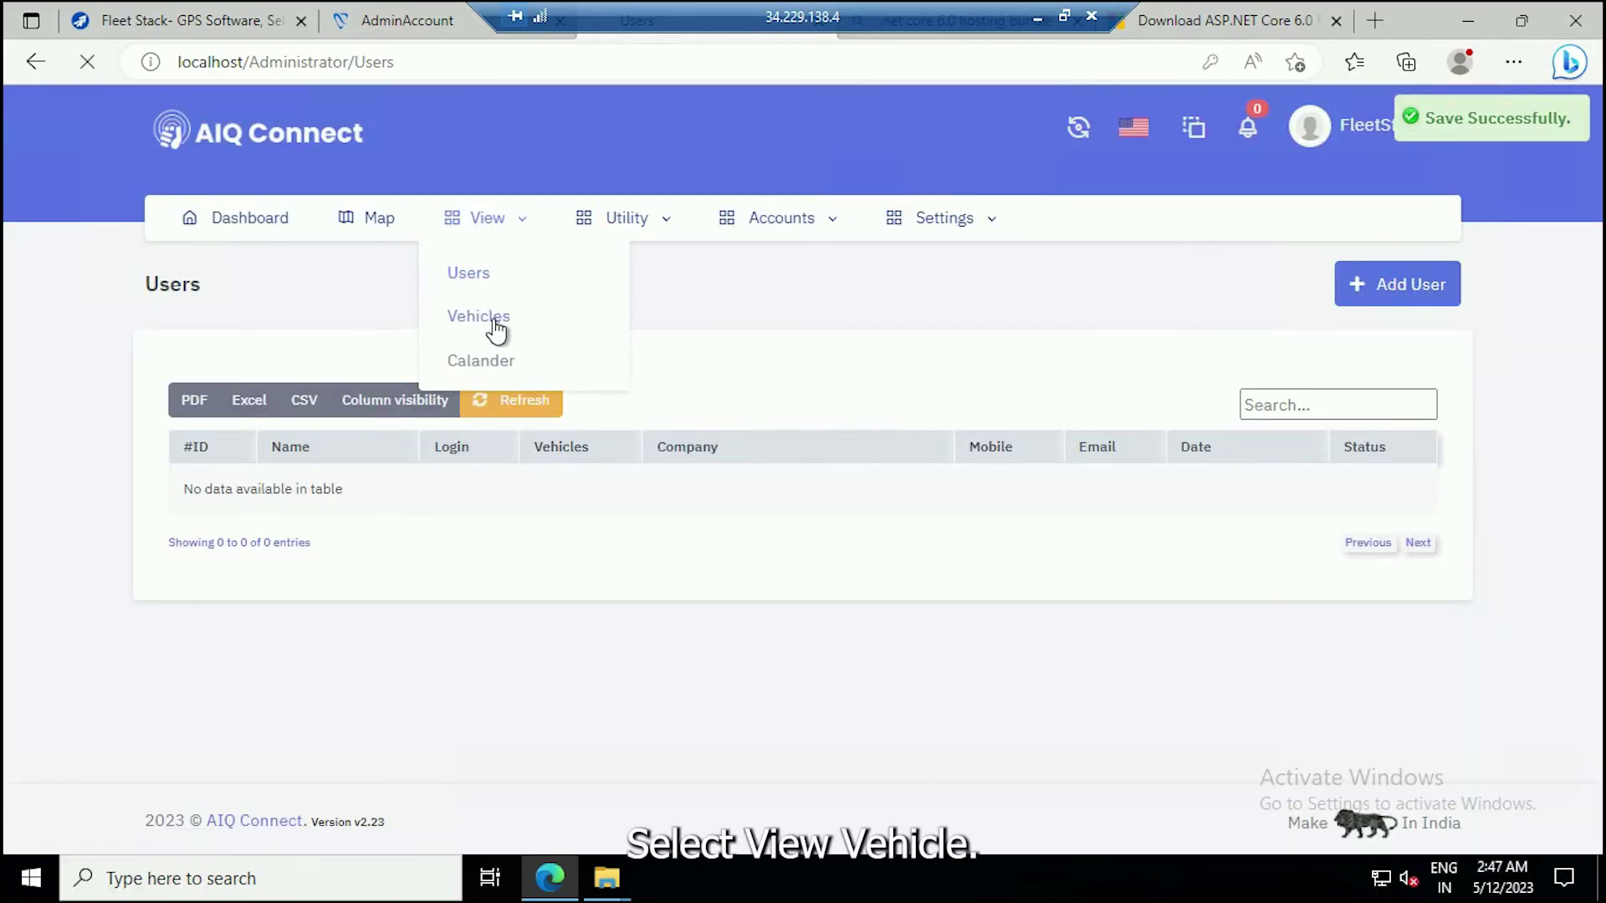
left_click(1363, 291)
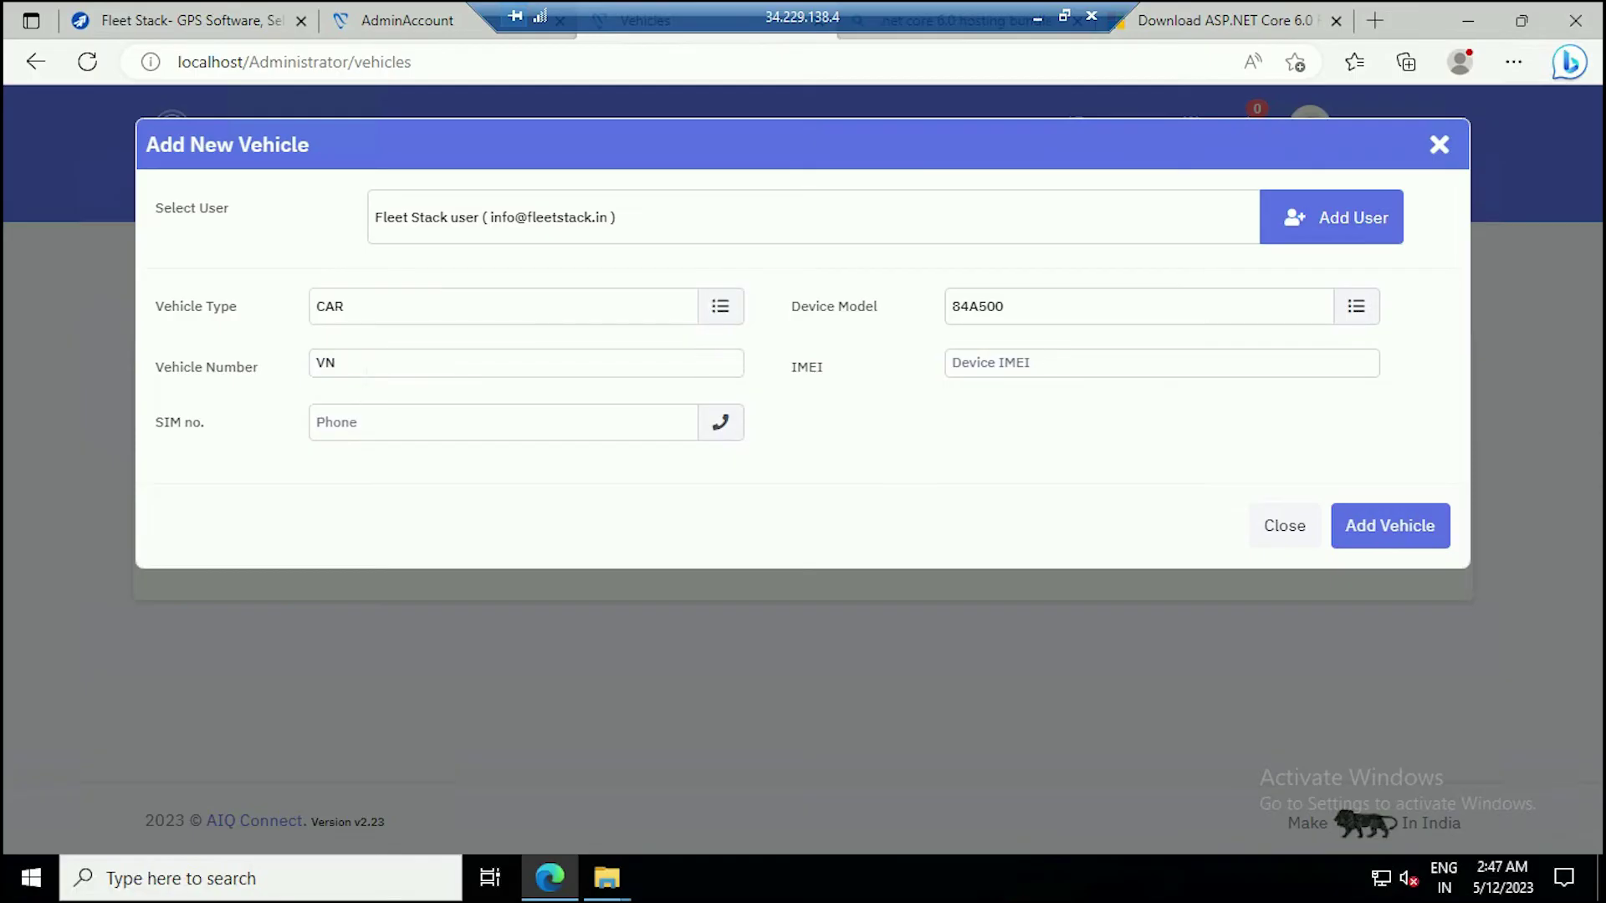
left_click(1045, 306)
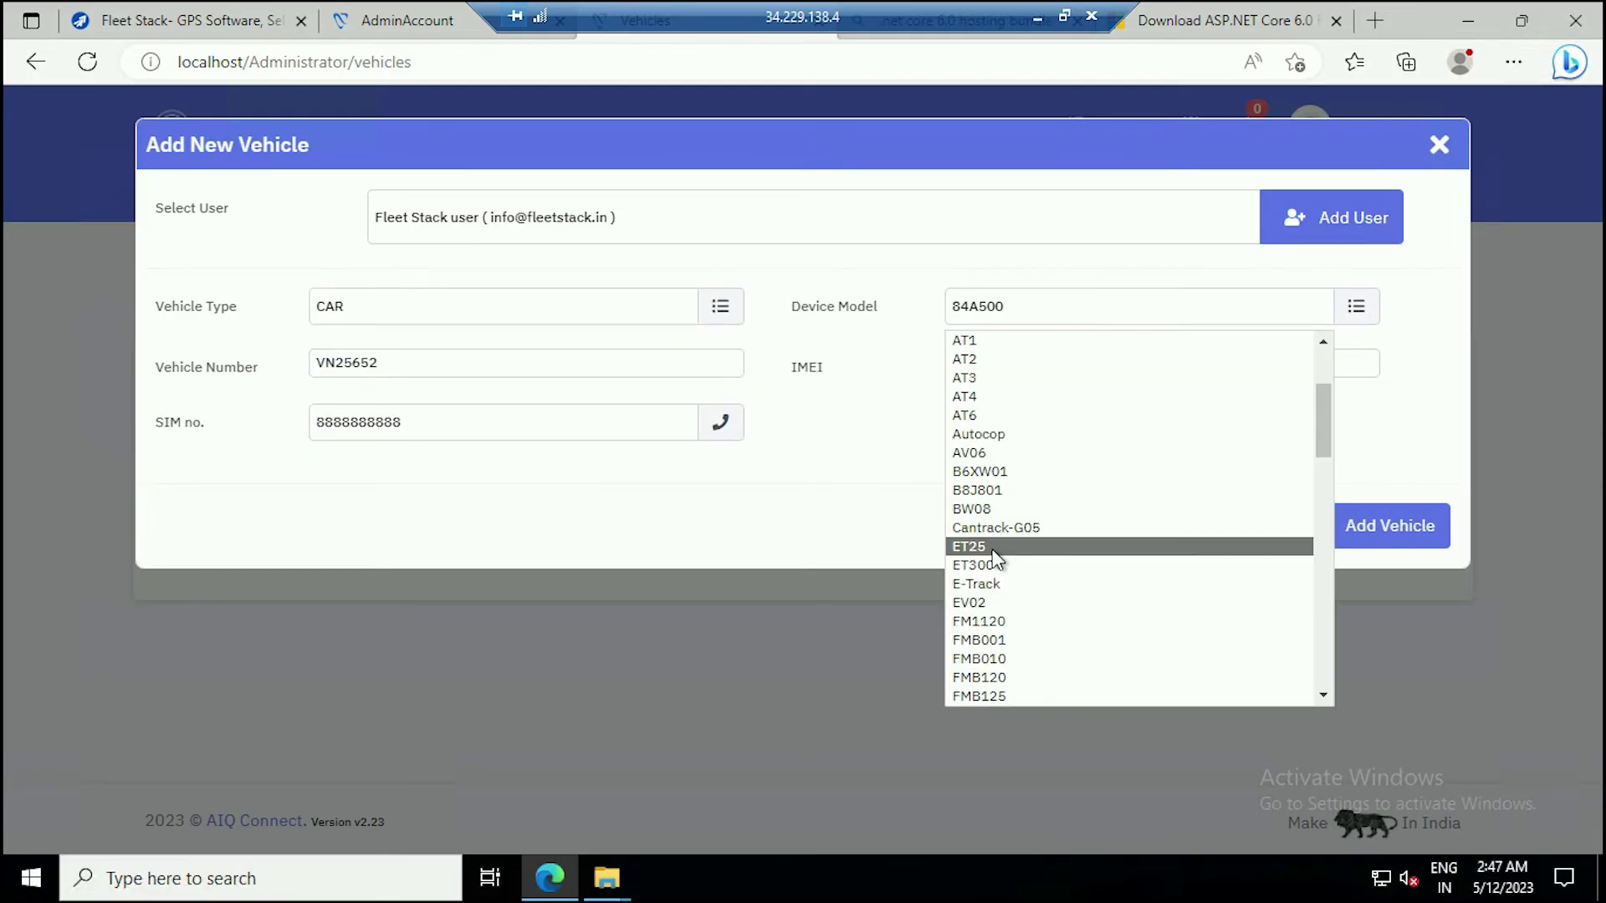
left_click(993, 524)
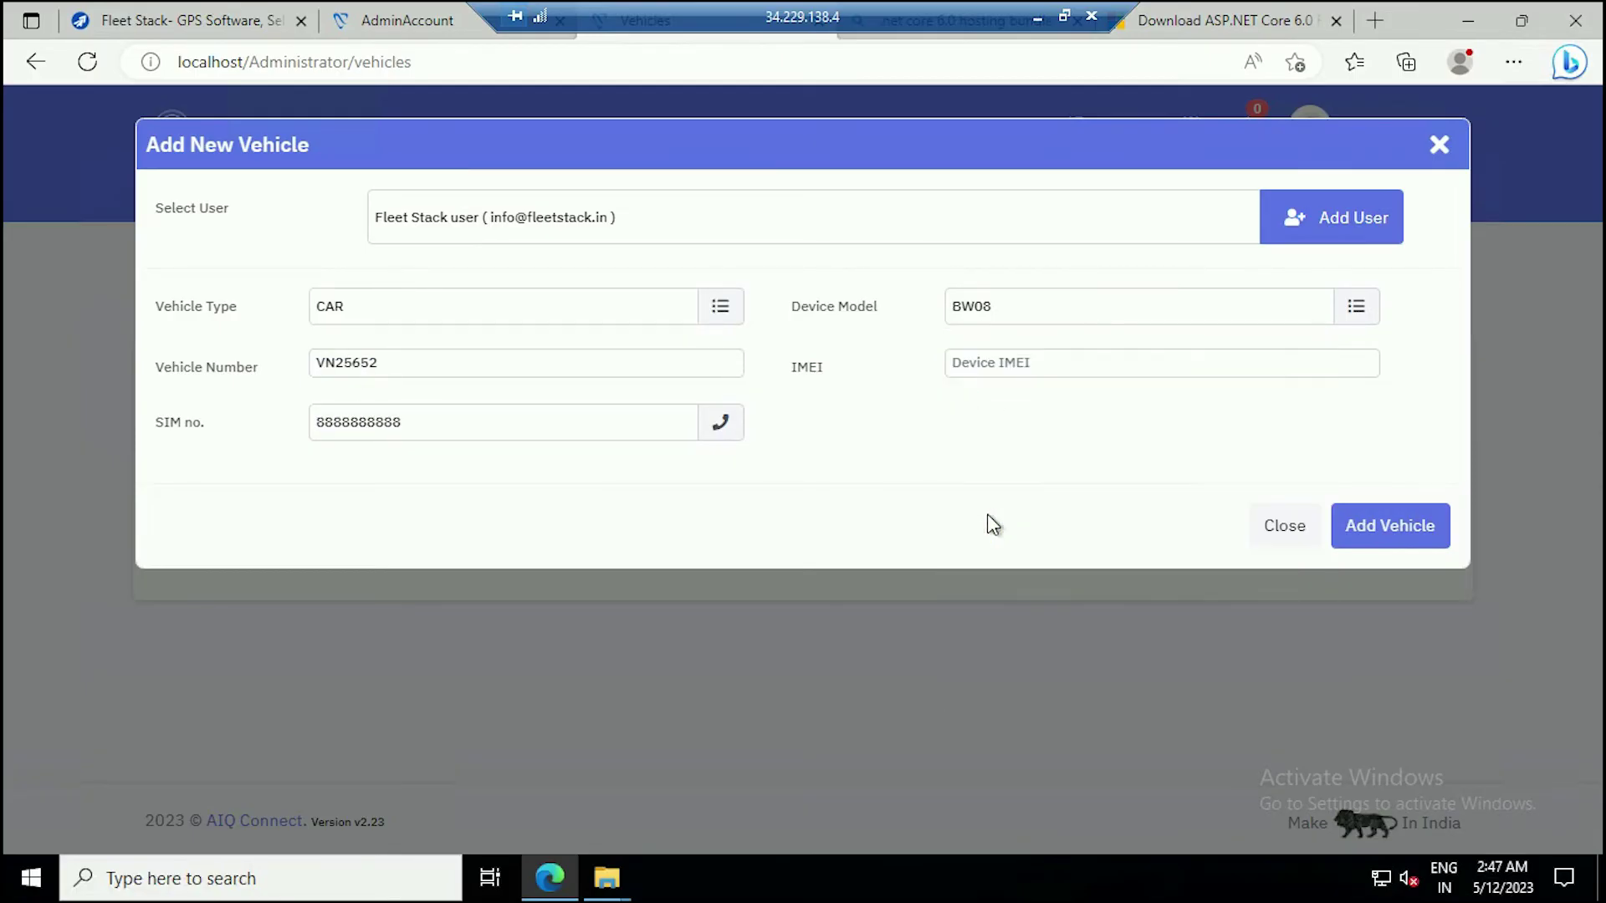
left_click(1445, 539)
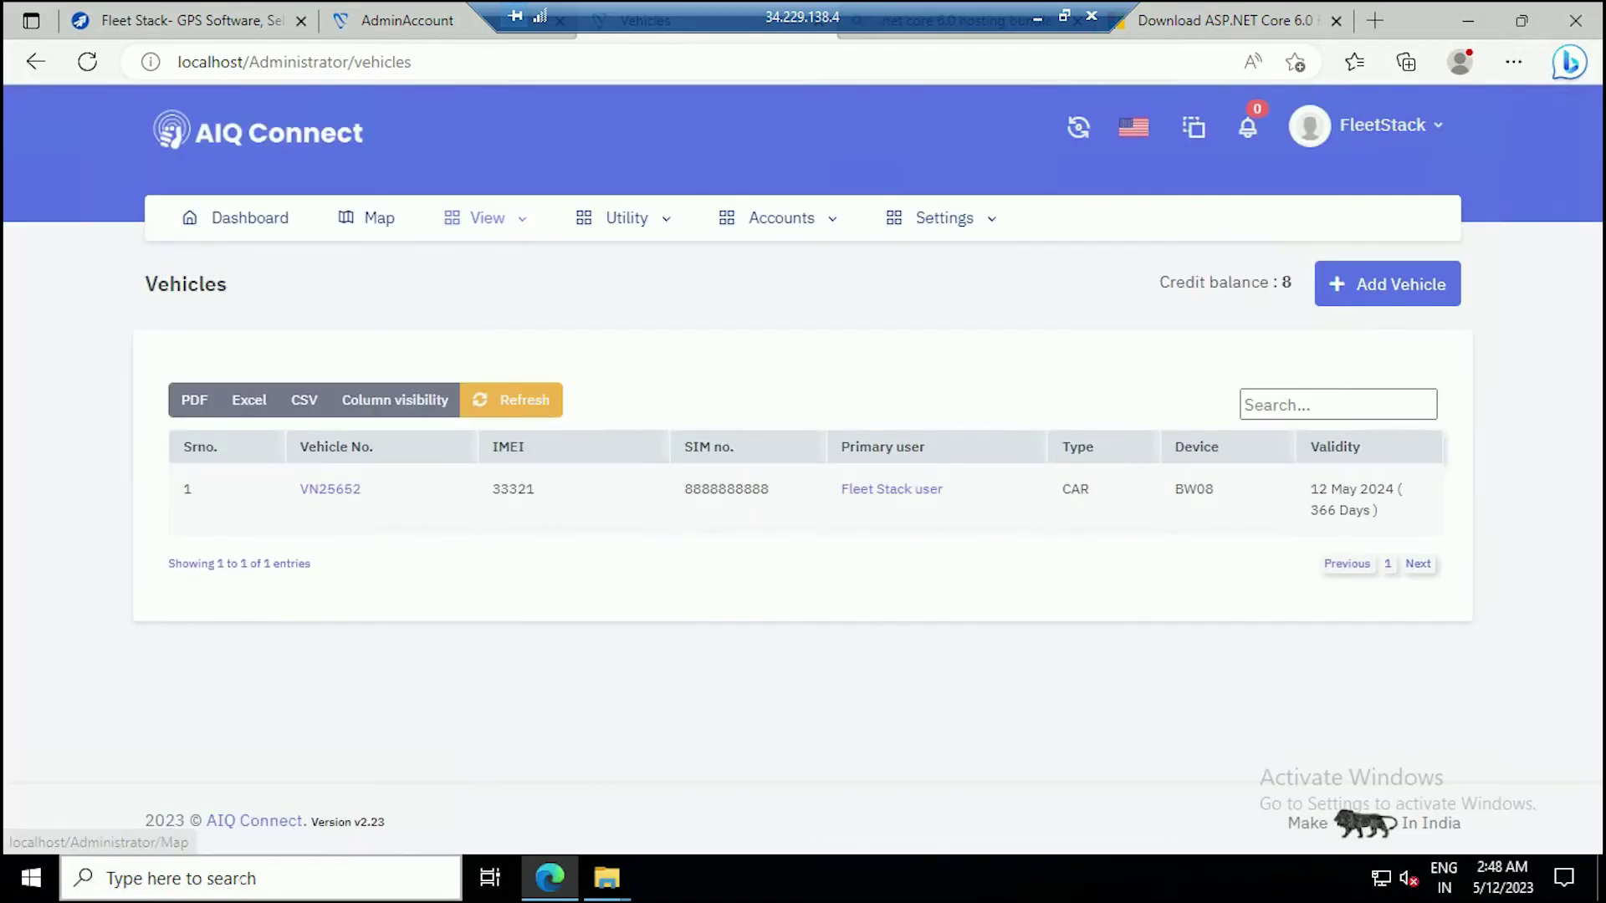
Open the Windows Services console and start the Fleet-Stack service.
key("super")
type("ser")
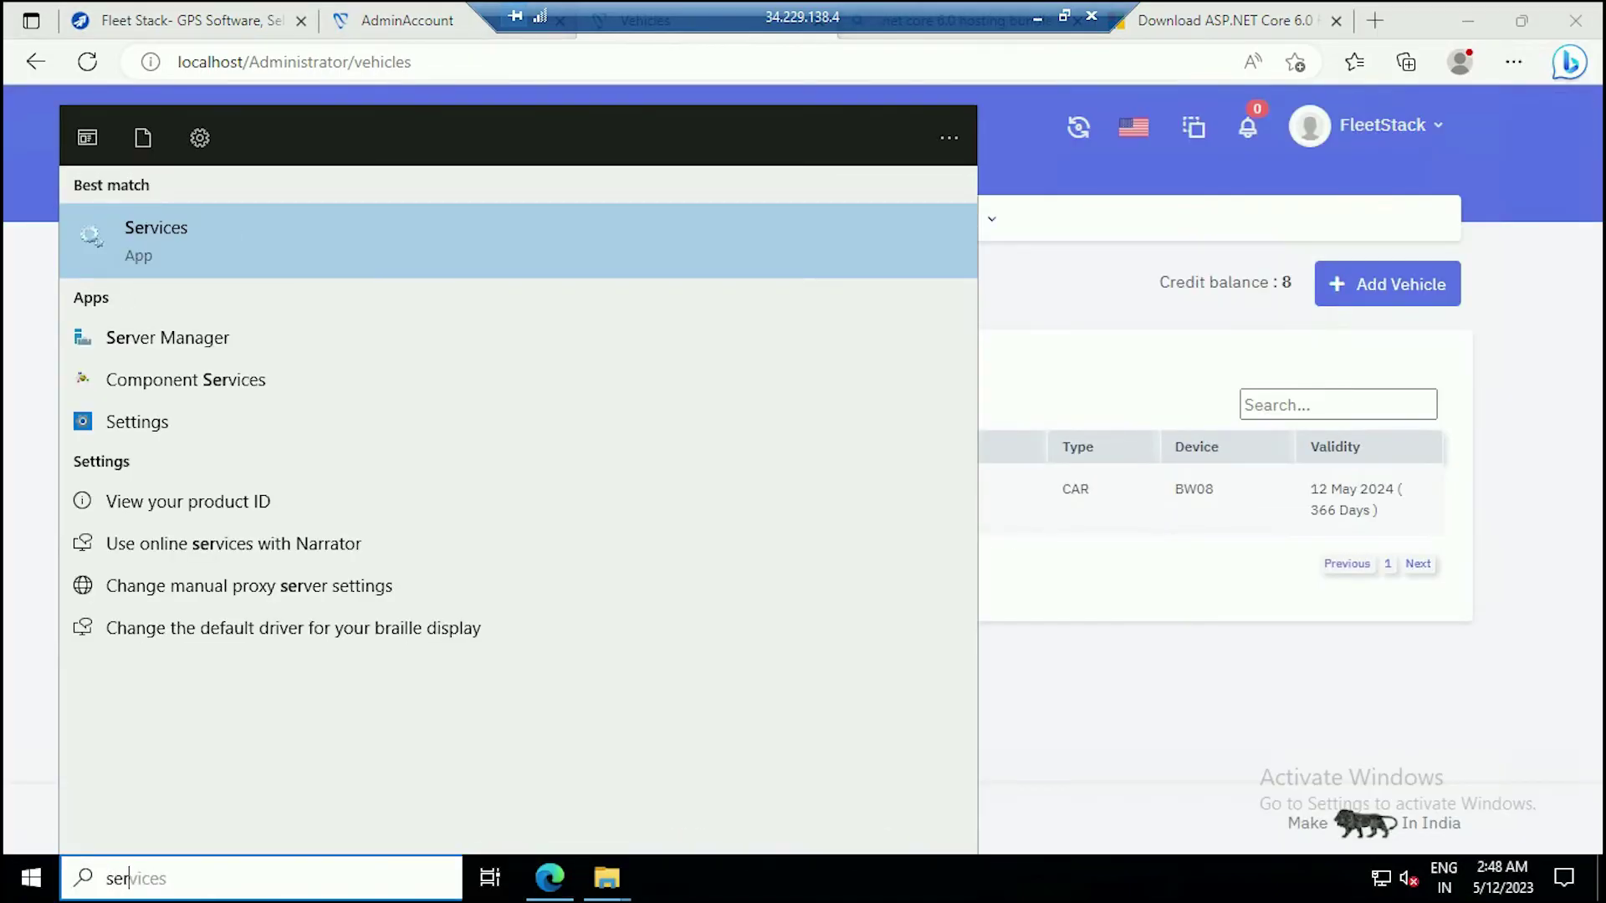
left_click(161, 251)
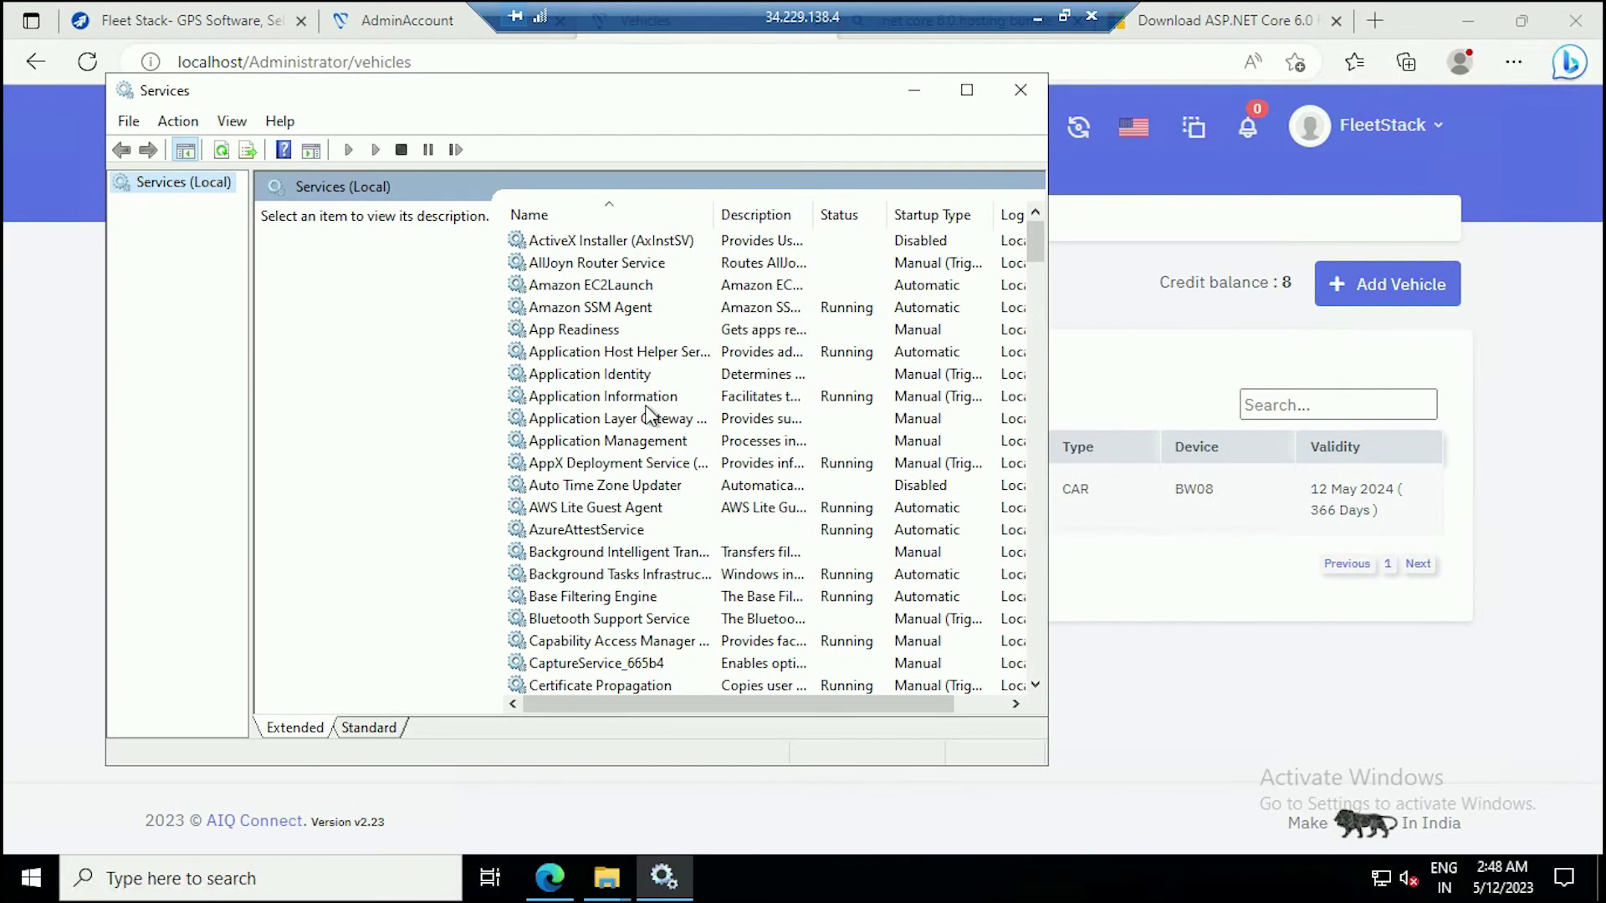
left_click(577, 351)
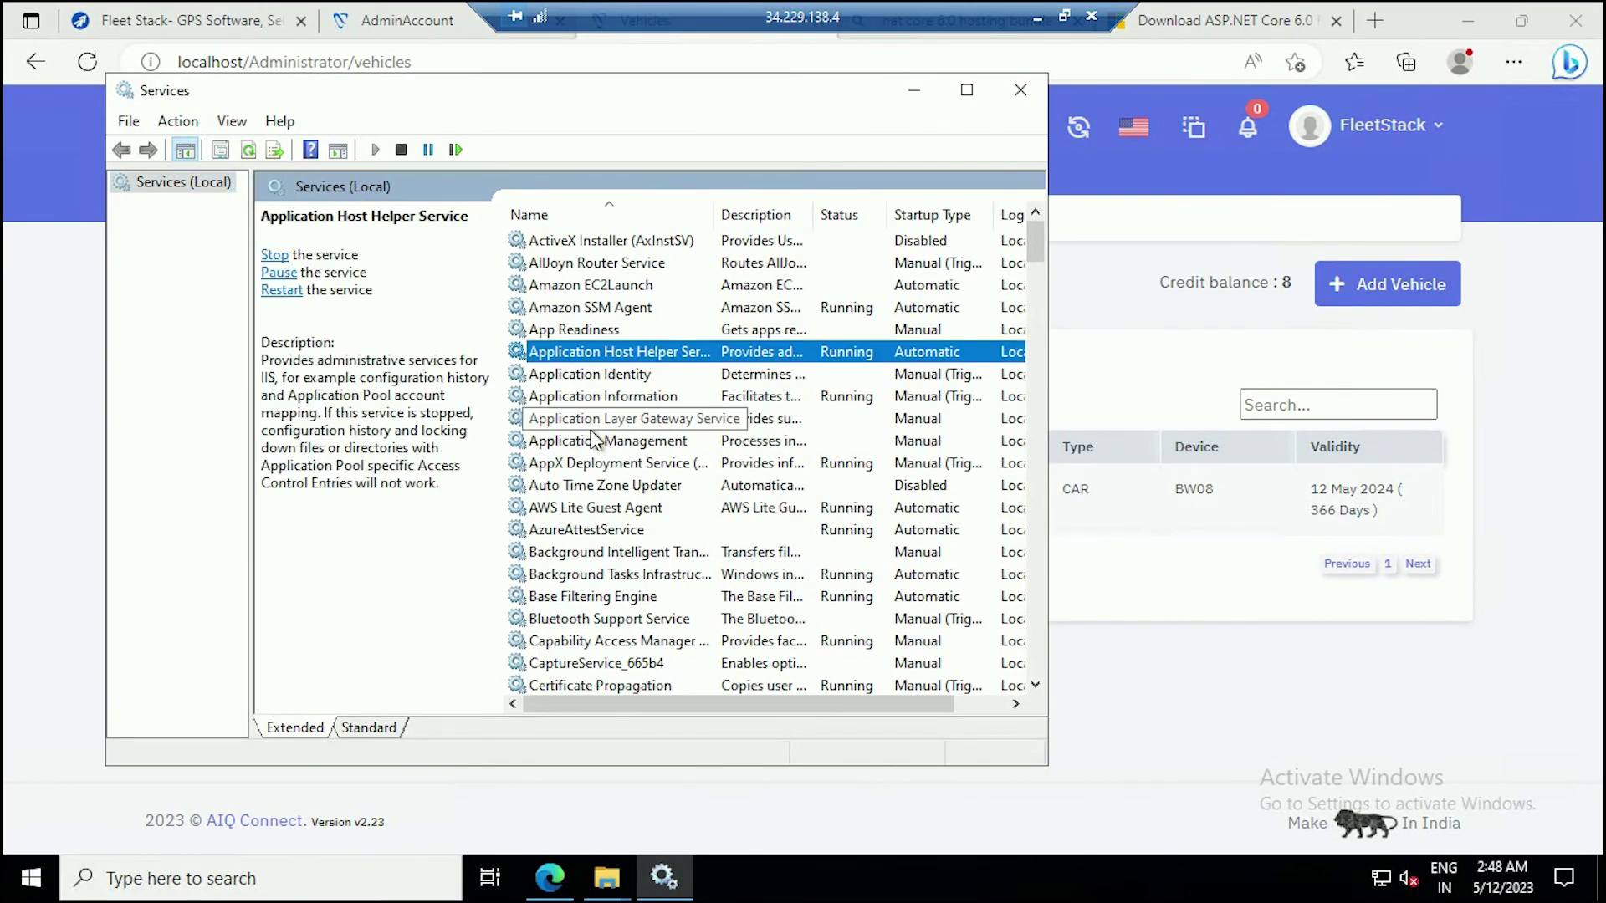
key("f")
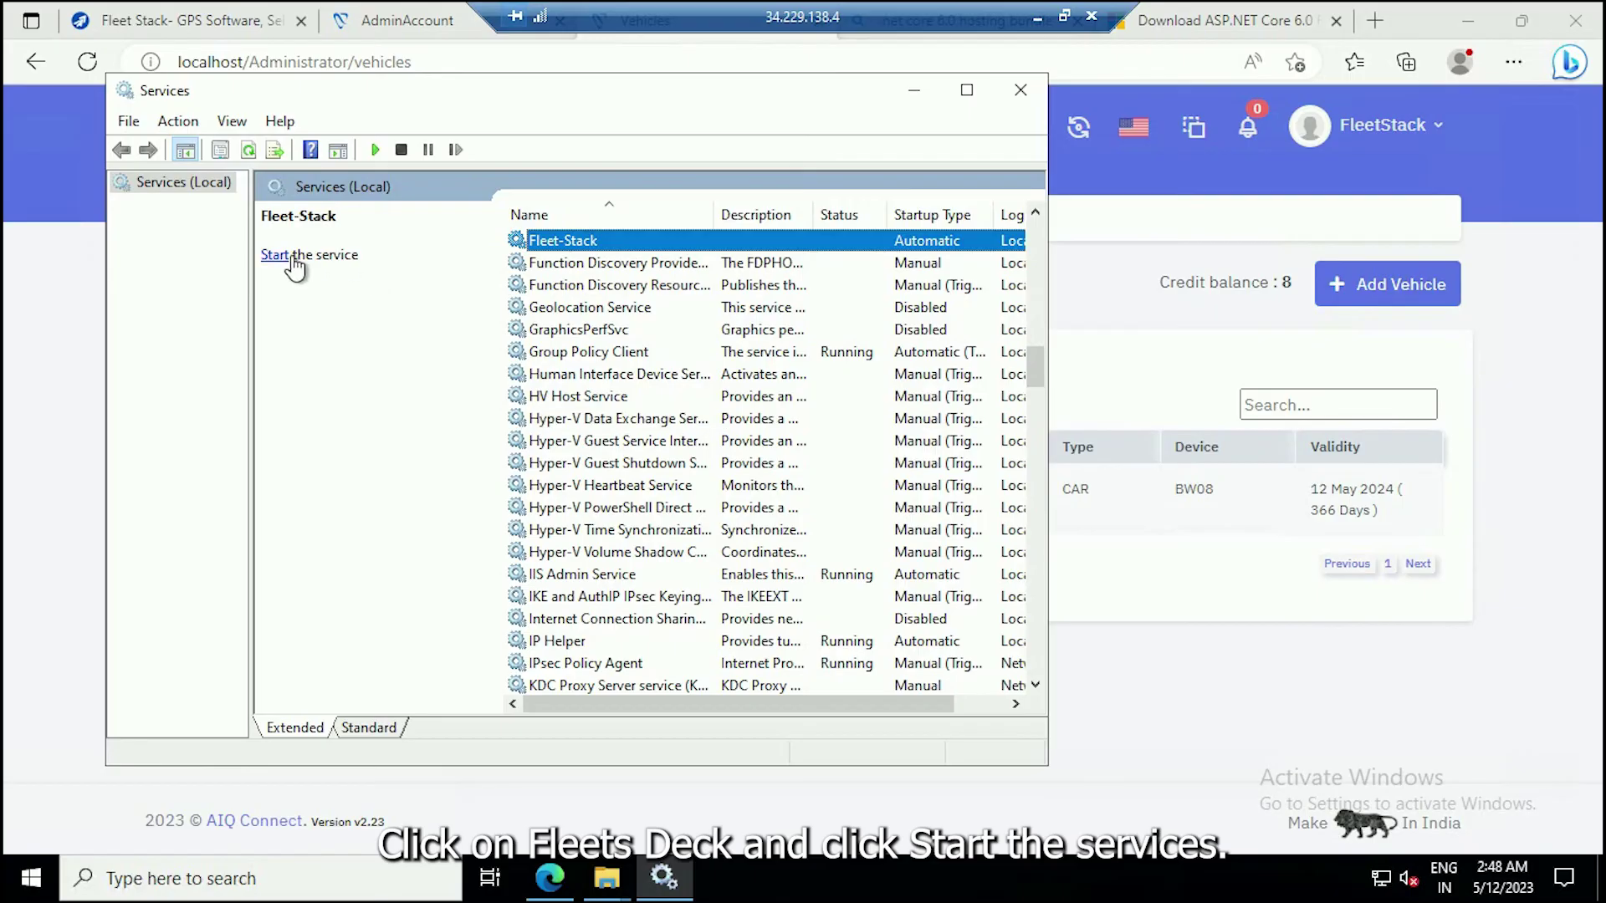
left_click(276, 255)
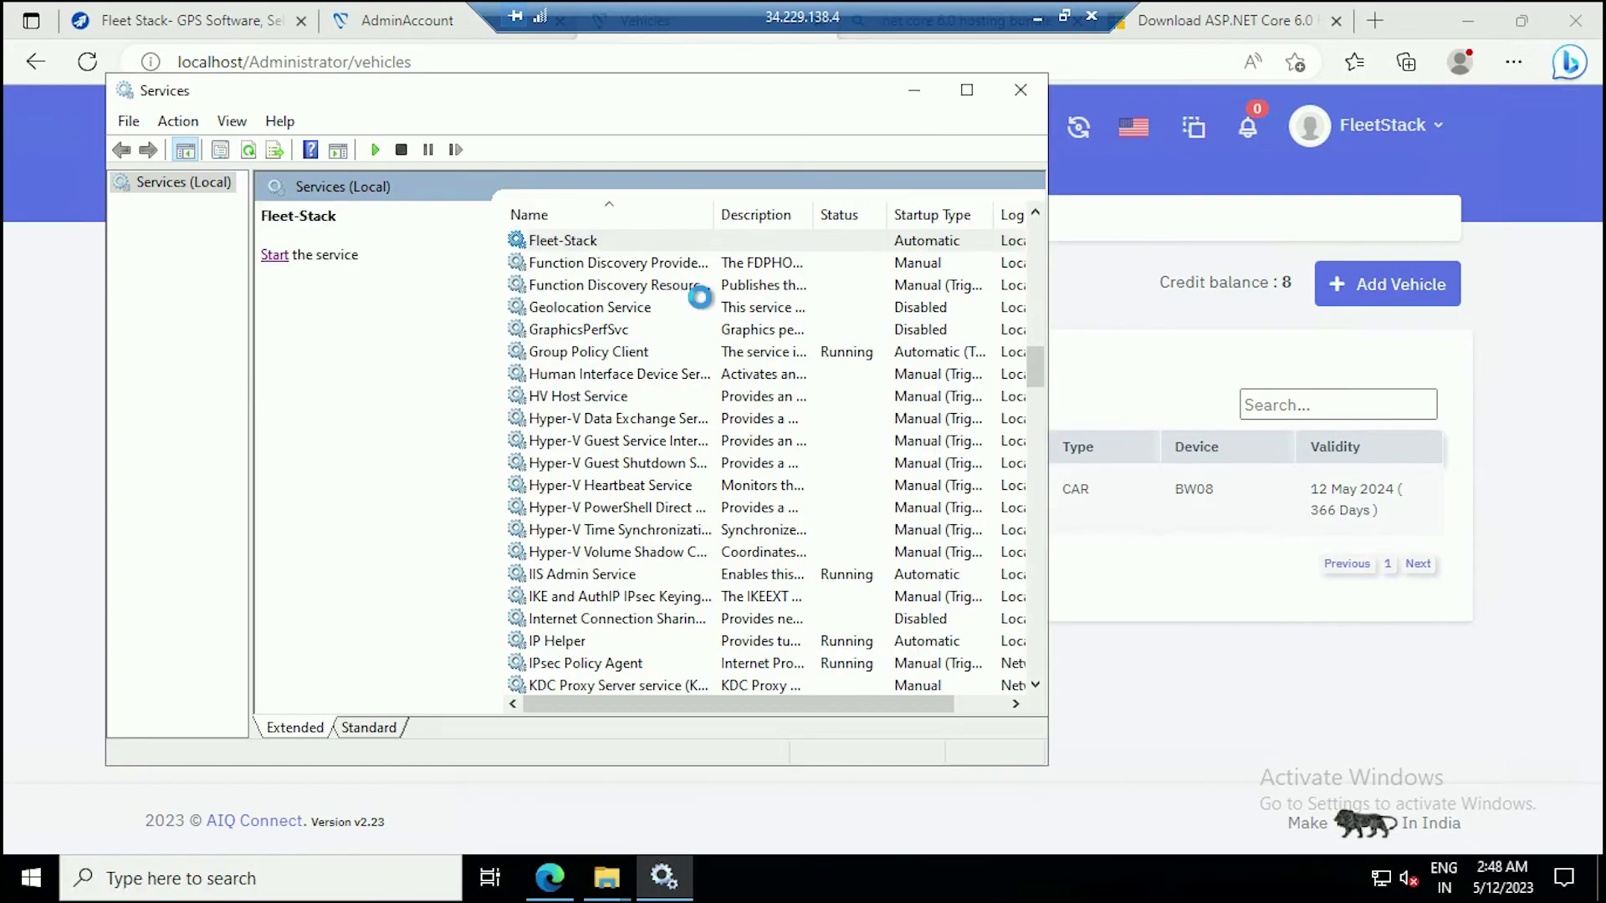
Back in the browser, open vehicle VN25652 from the Vehicles list and show its map position.
left_click(917, 94)
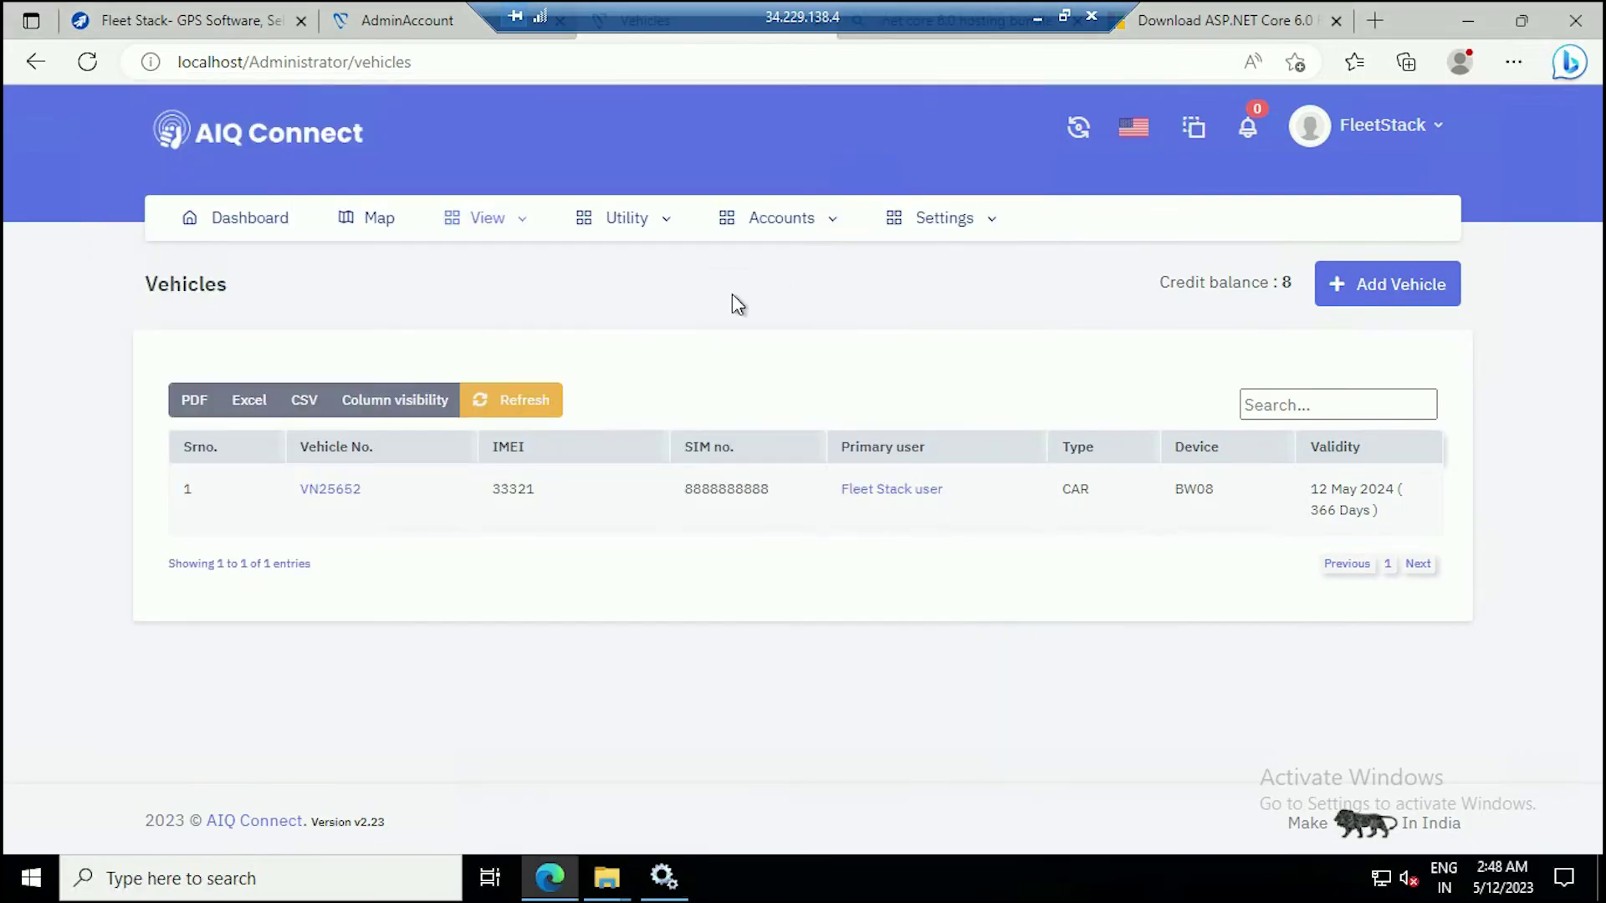
left_click(241, 236)
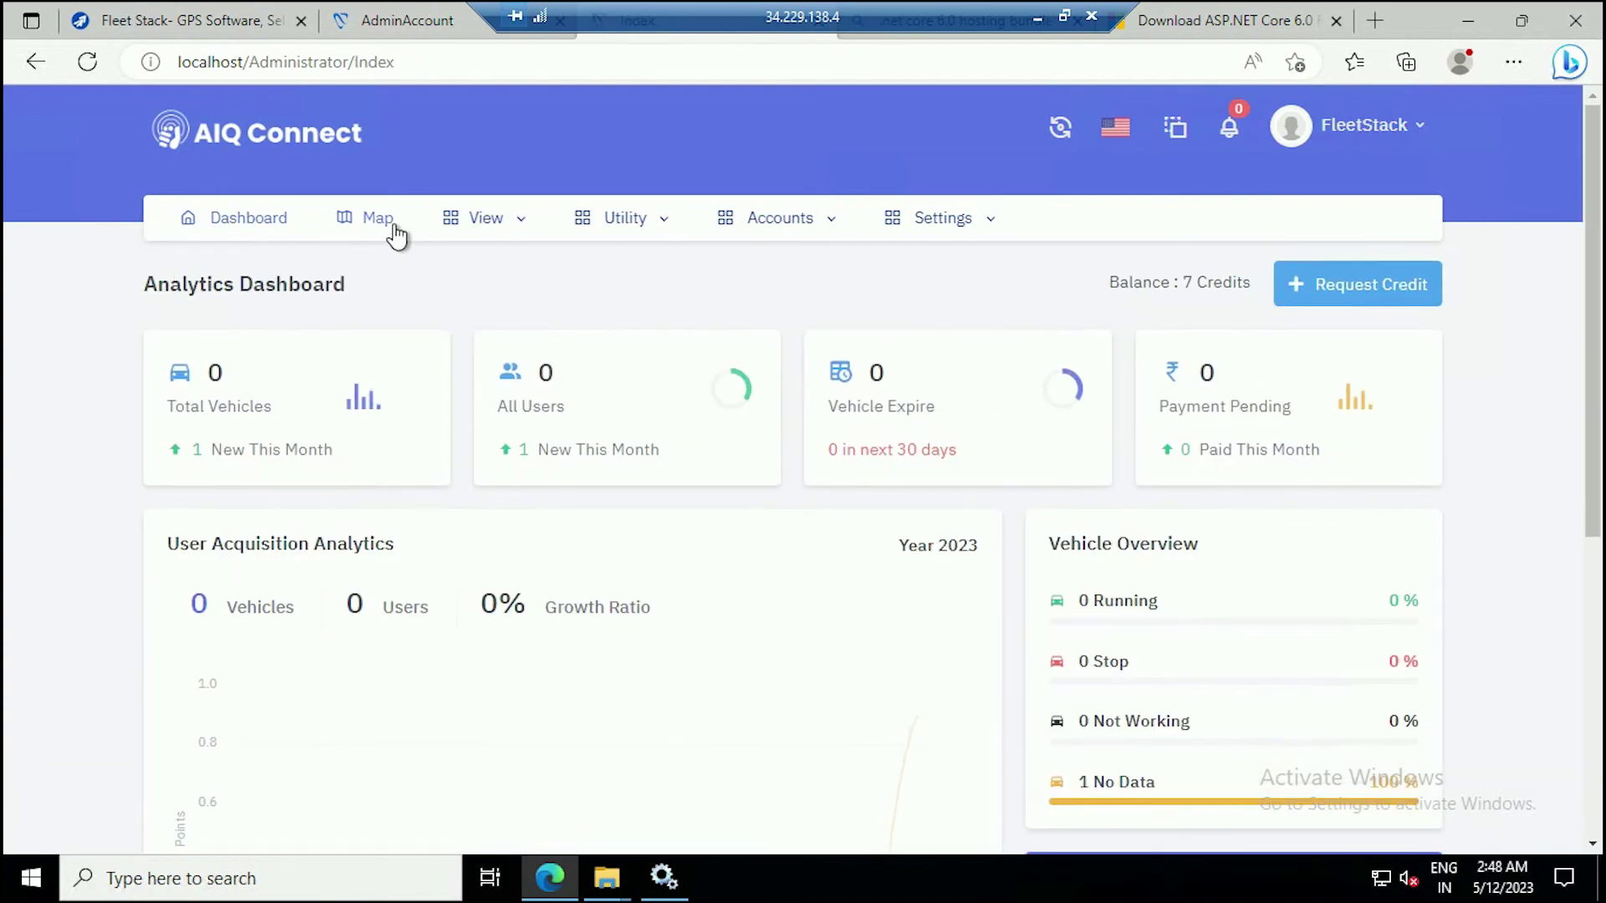
left_click(490, 276)
left_click(478, 317)
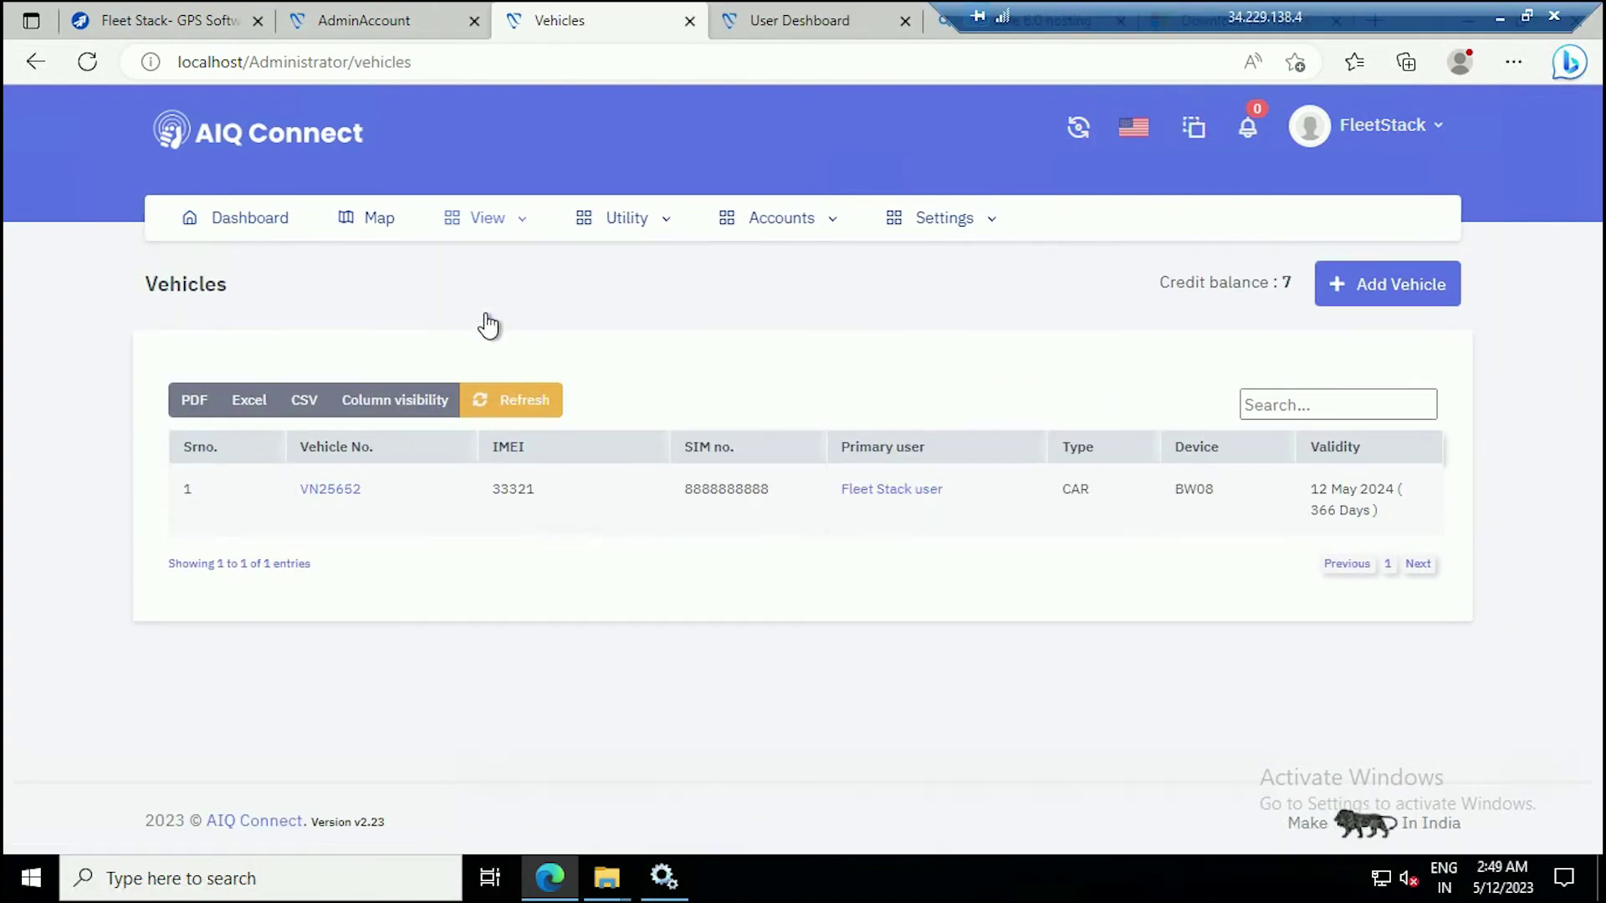
left_click(356, 507)
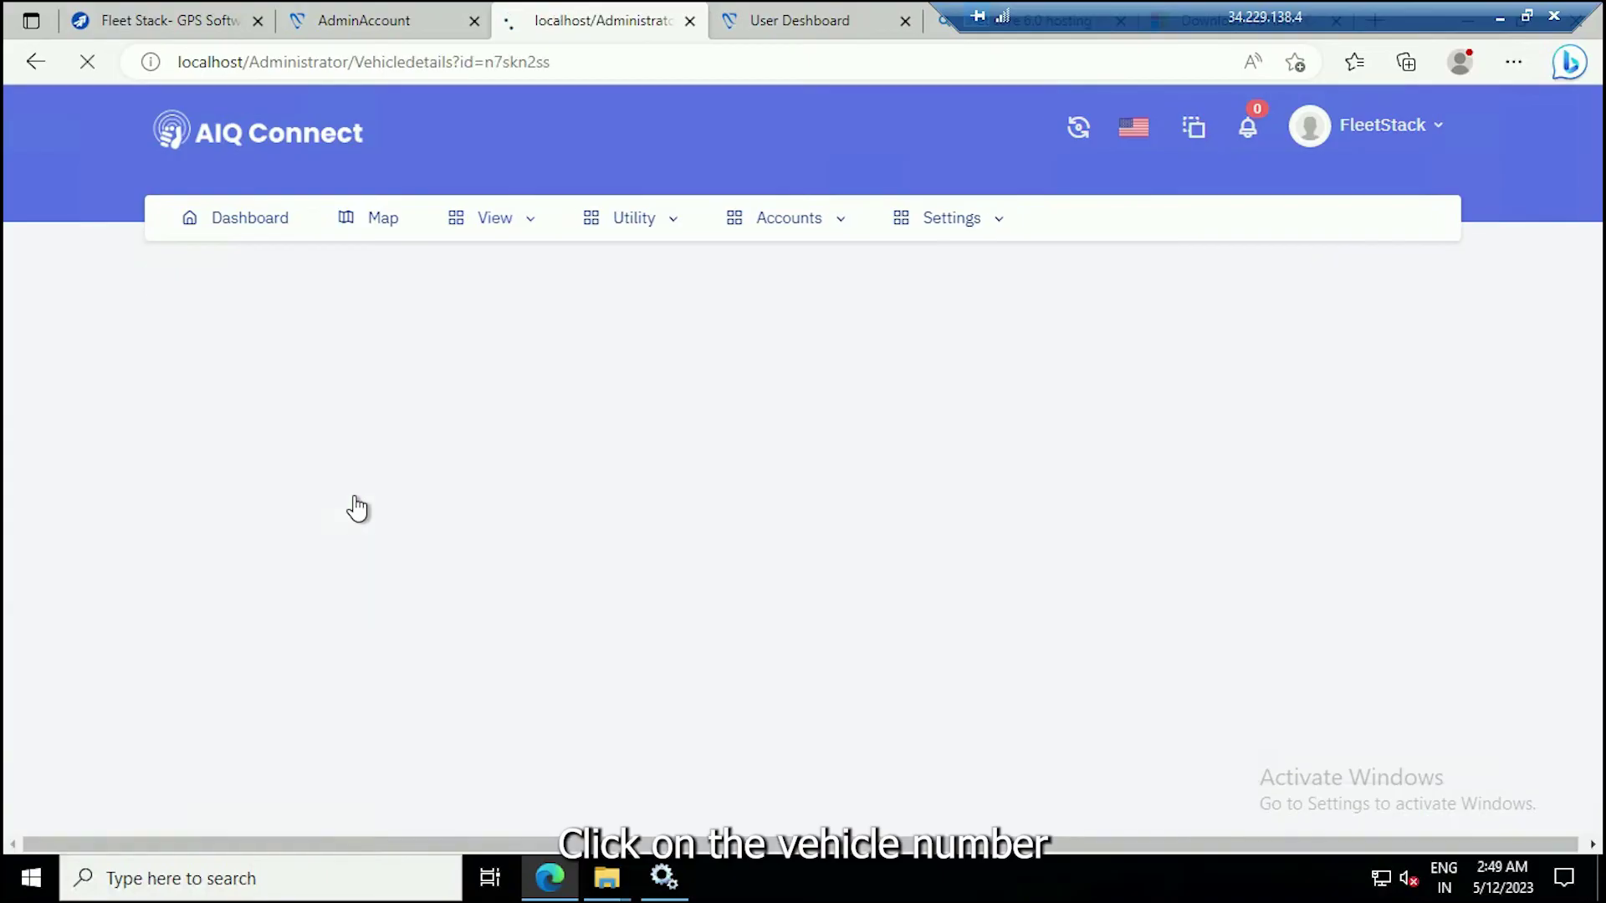
left_click(204, 477)
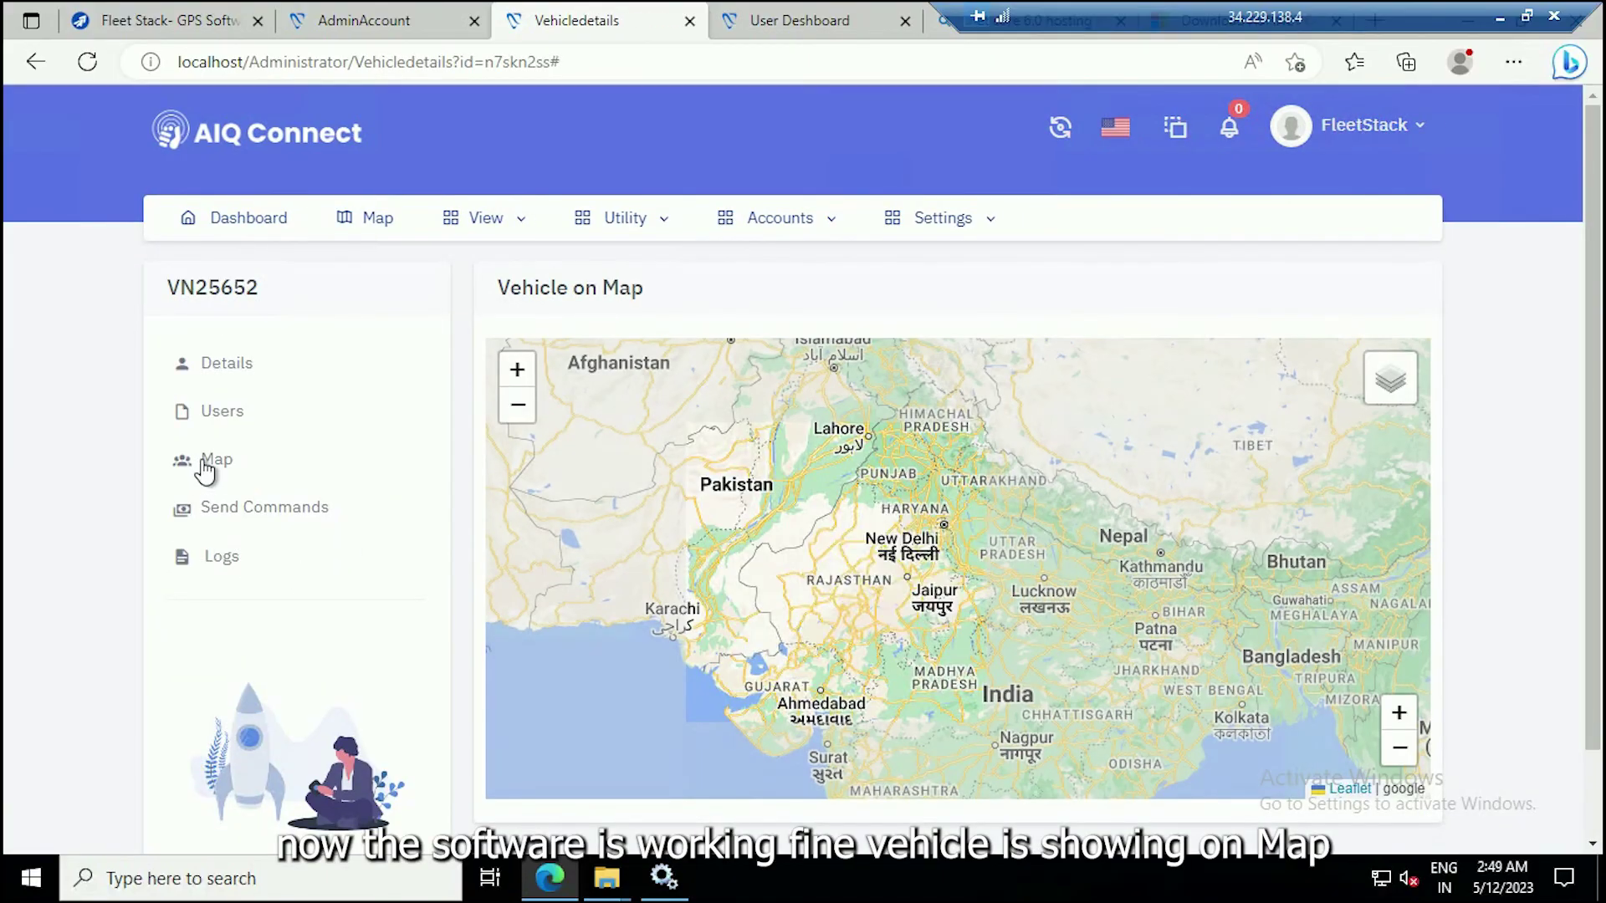
Refresh the User Dashboard and view VN25652 on the user's live map.
scroll(1048, 580, "up", 3)
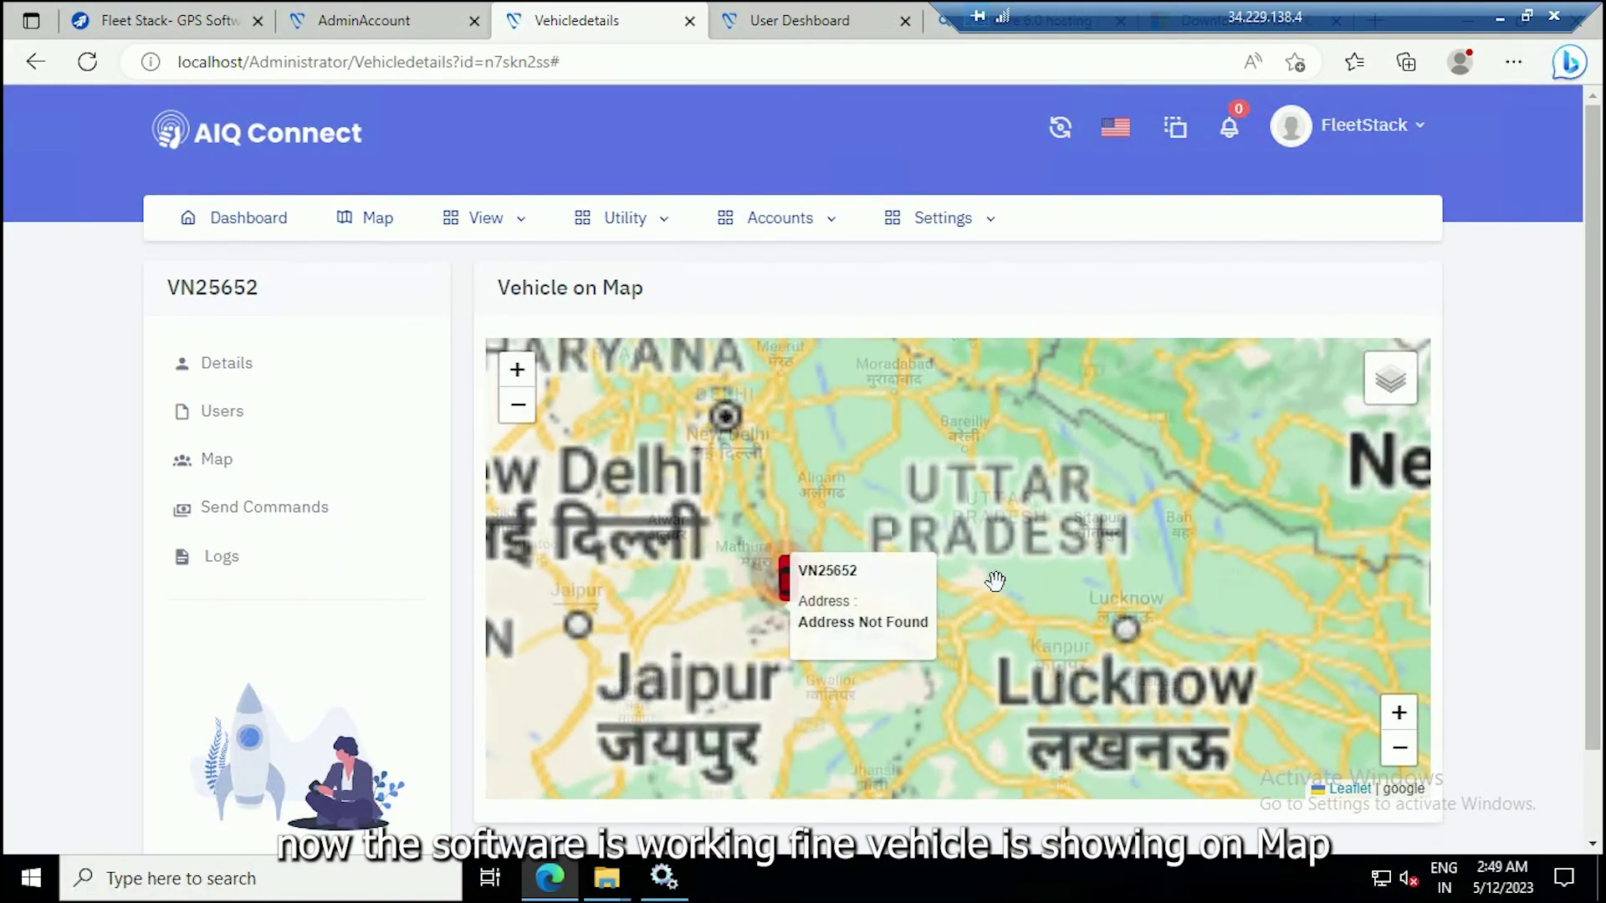
left_click(782, 19)
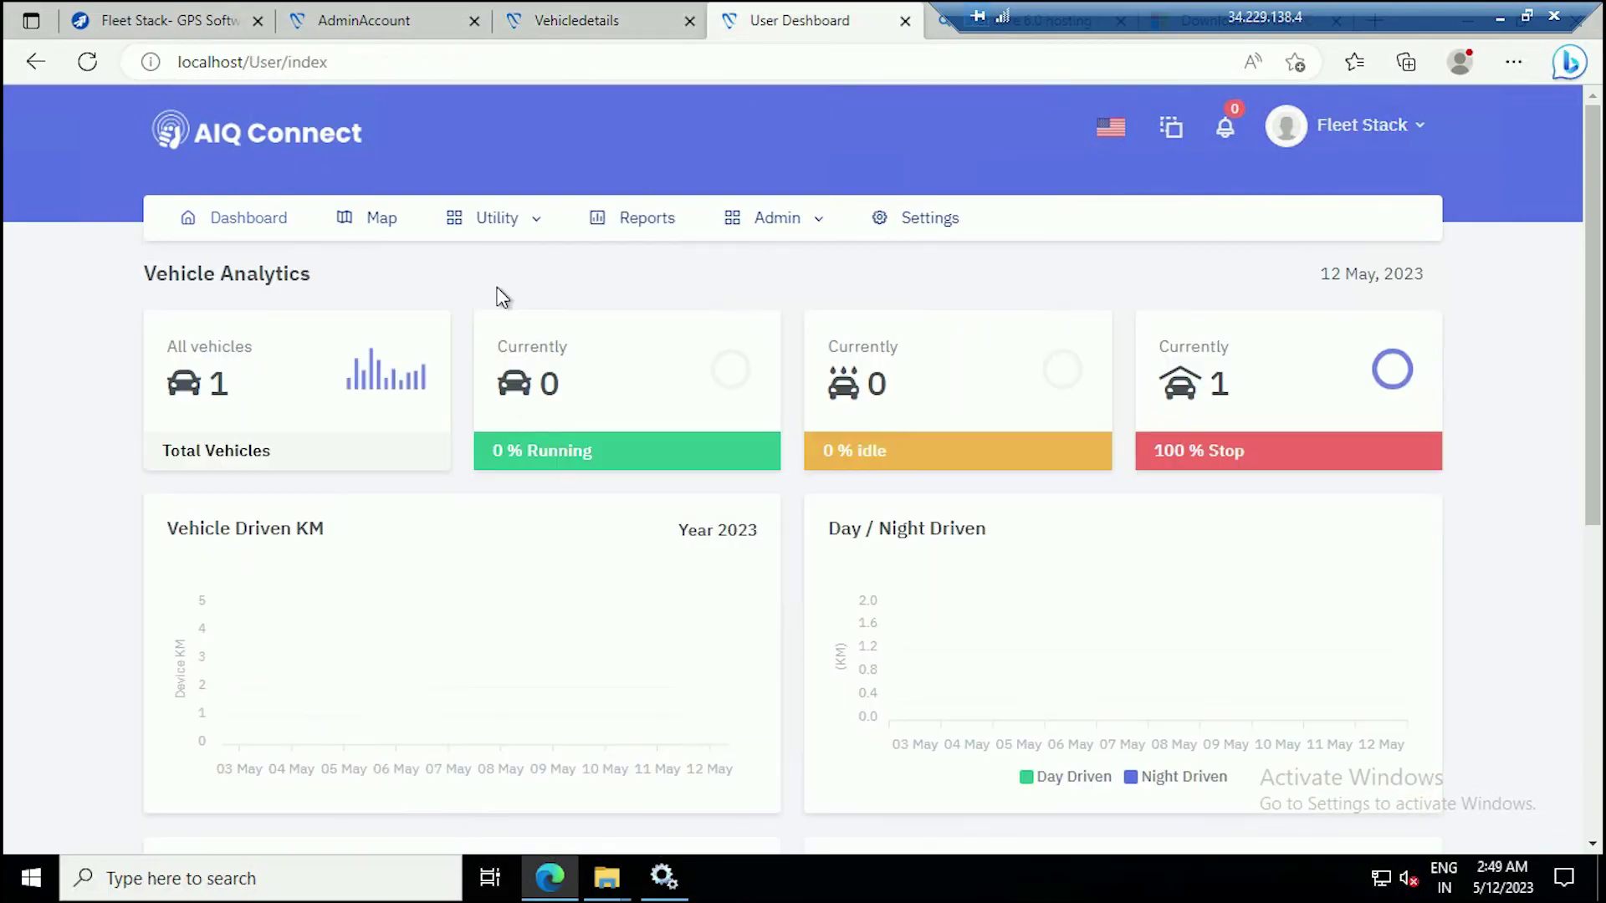
left_click(251, 219)
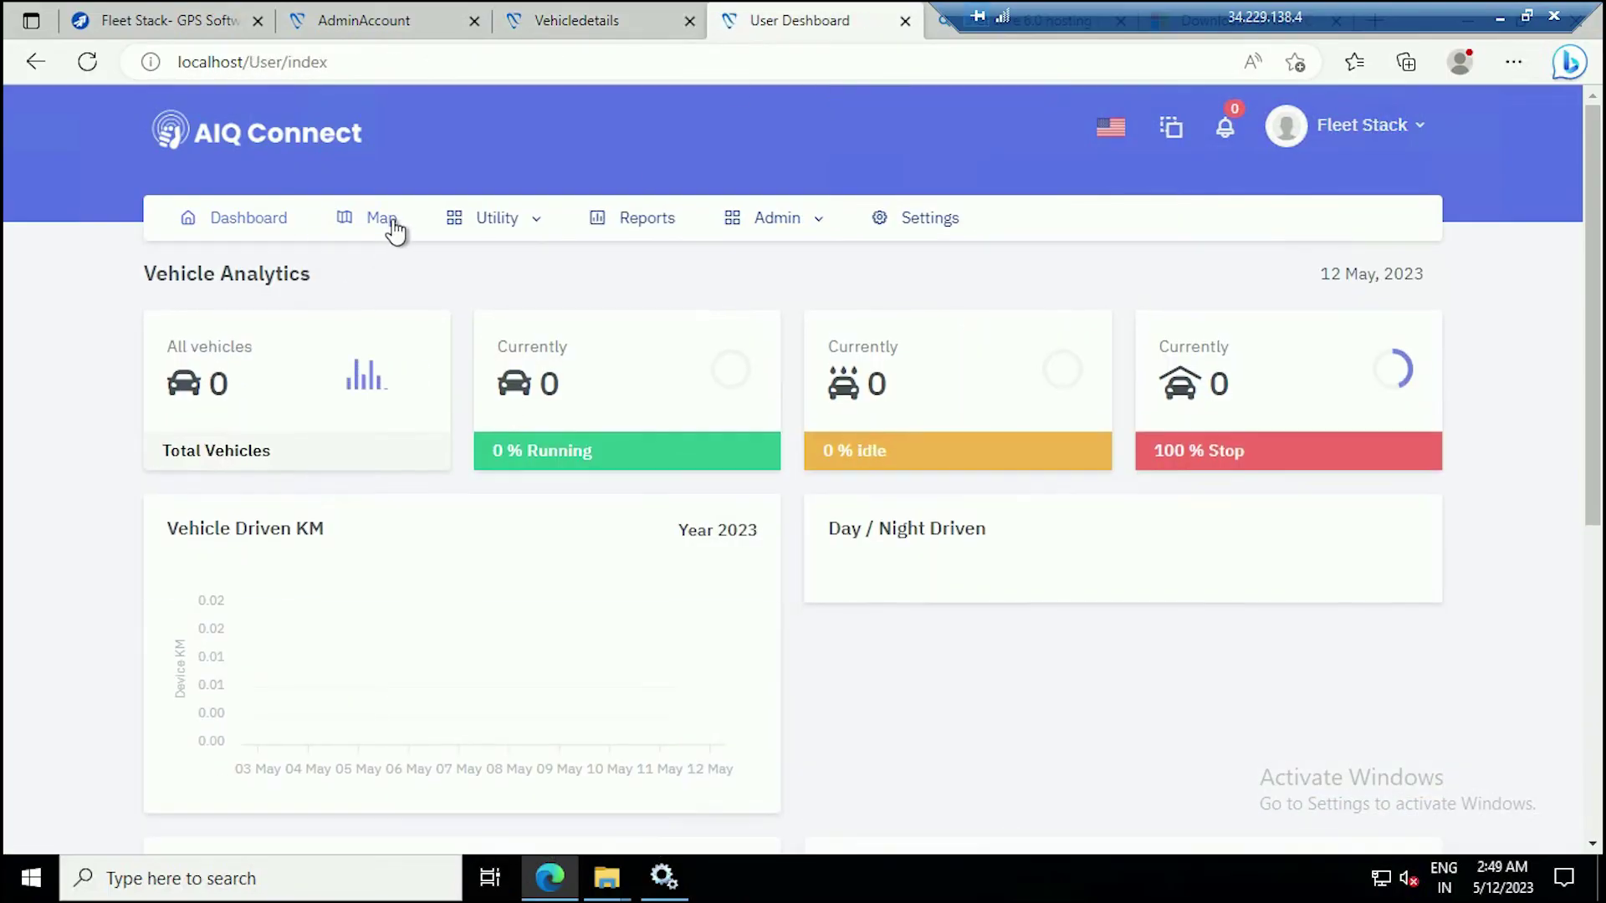
left_click(387, 219)
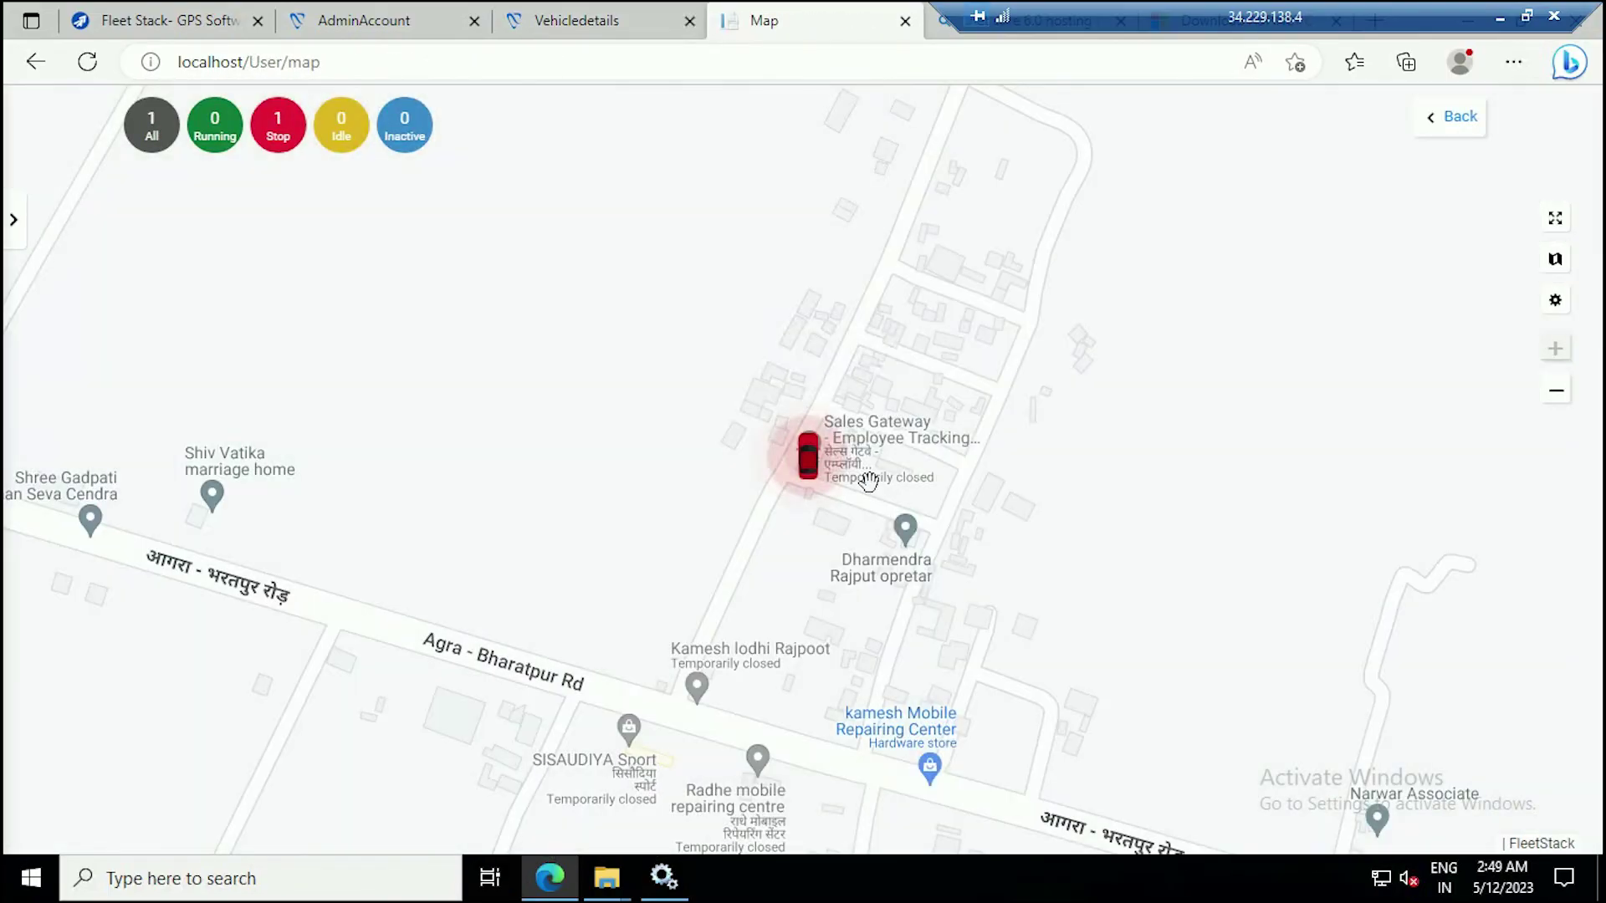